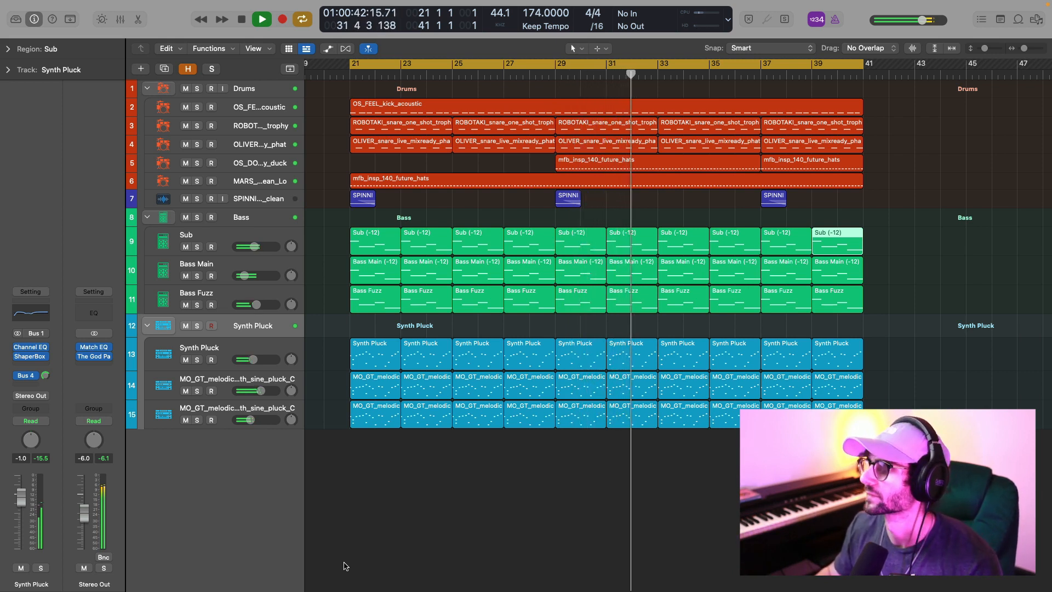
# Stop the full-mix playback, enlarge the tracks vertically, and audition the soloed OS_FEEL_kick_acoustic track.
pyautogui.press('space')
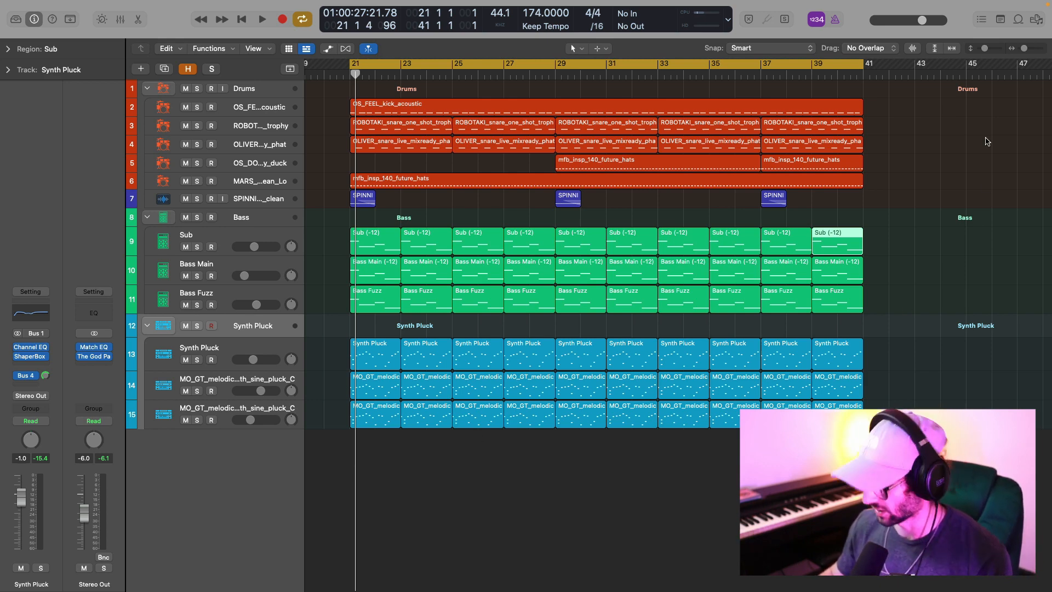
pyautogui.press('super+Down')
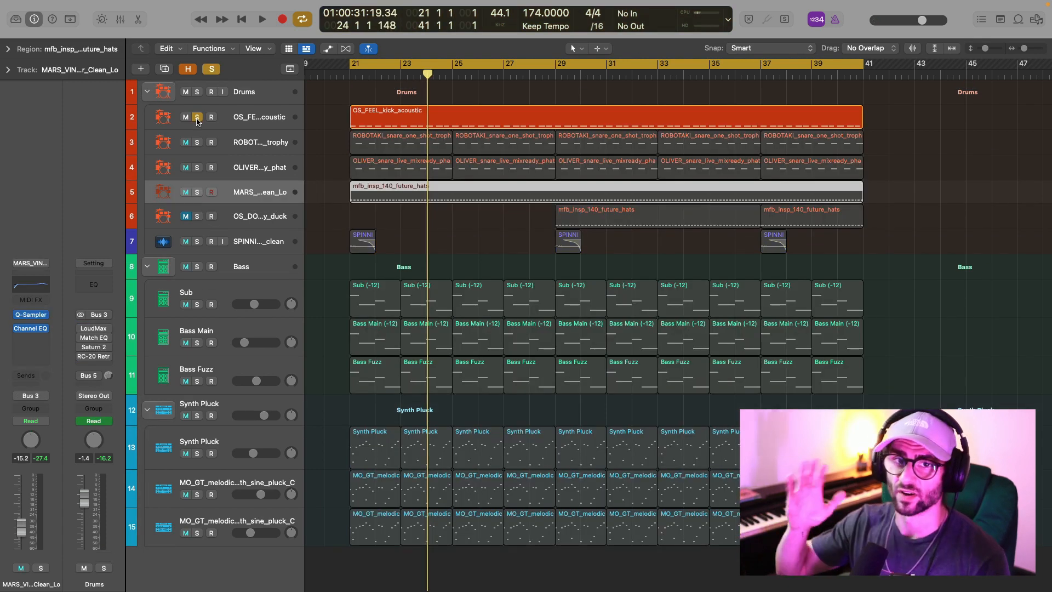
pyautogui.press('space')
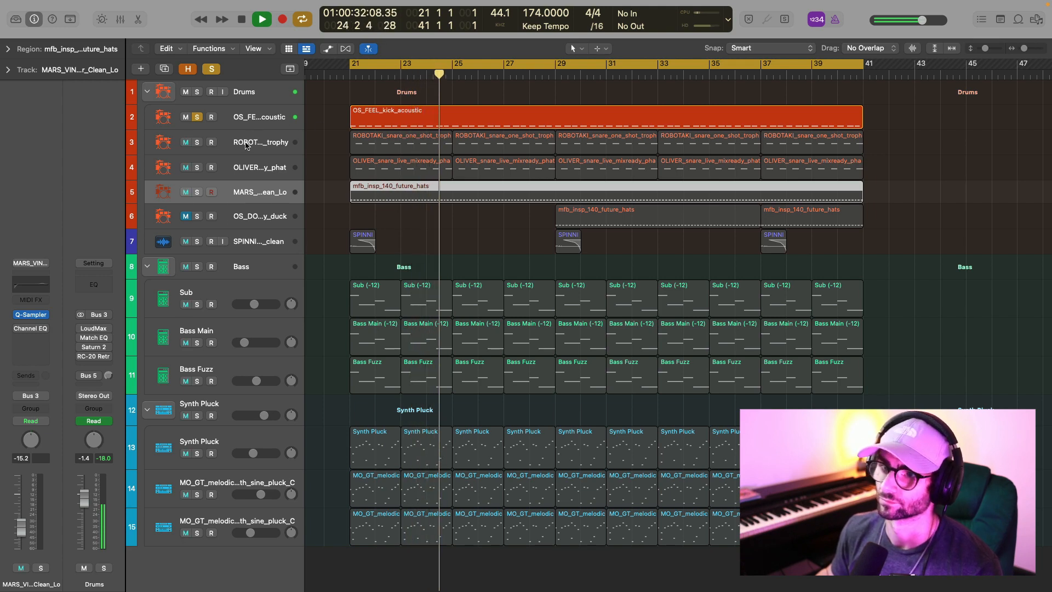
pyautogui.press('space')
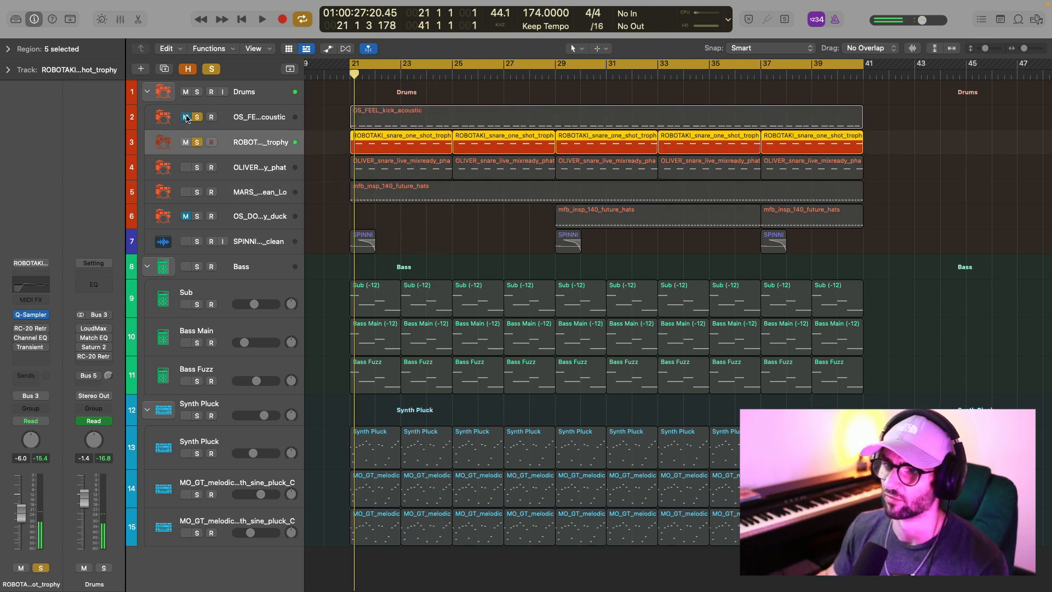
# Audition the ROBOTAKI snare, then mute it and solo the OLIVER_snare_live_mixready_phat track to hear that one alone.
pyautogui.press('space')
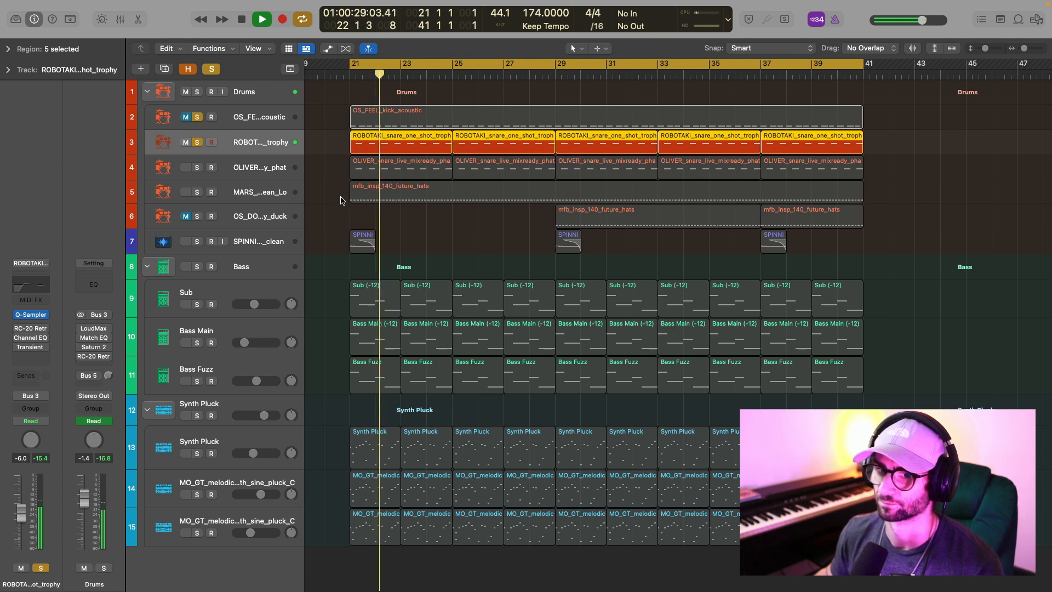
pyautogui.press('space')
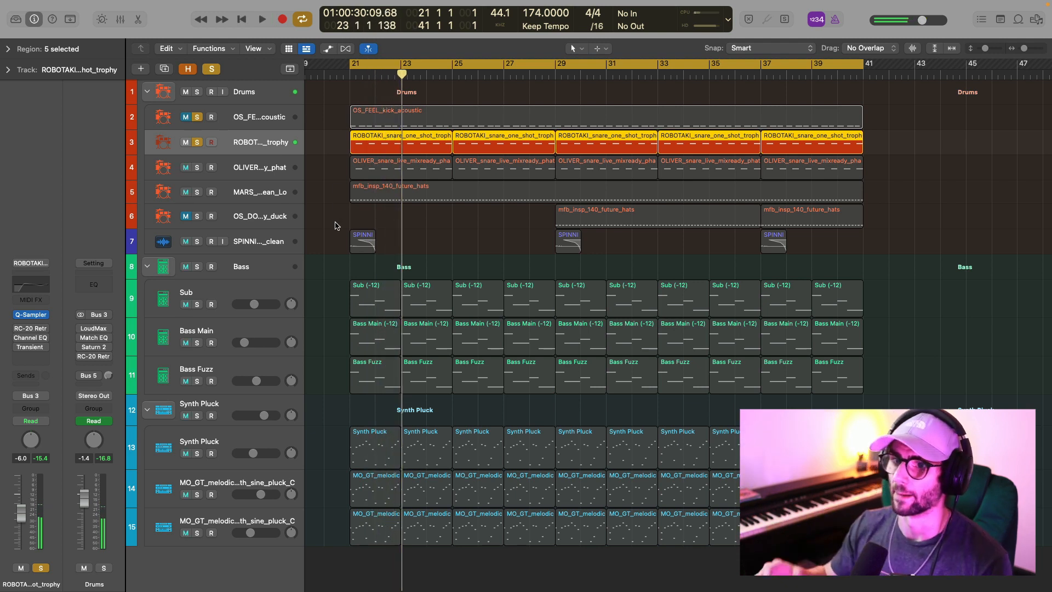
pyautogui.click(197, 168)
pyautogui.click(187, 143)
pyautogui.press('space')
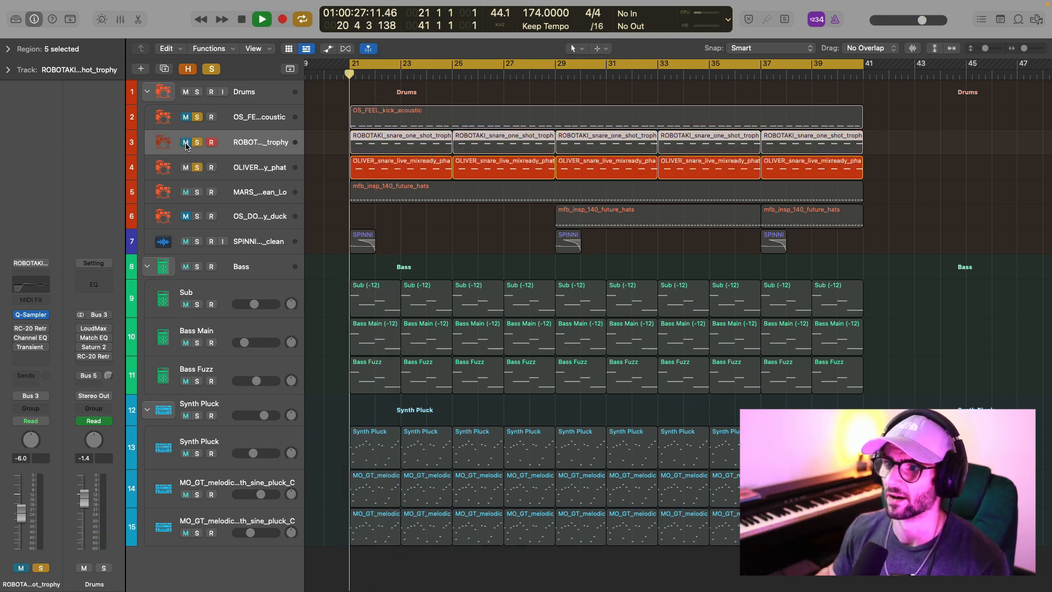
pyautogui.click(278, 169)
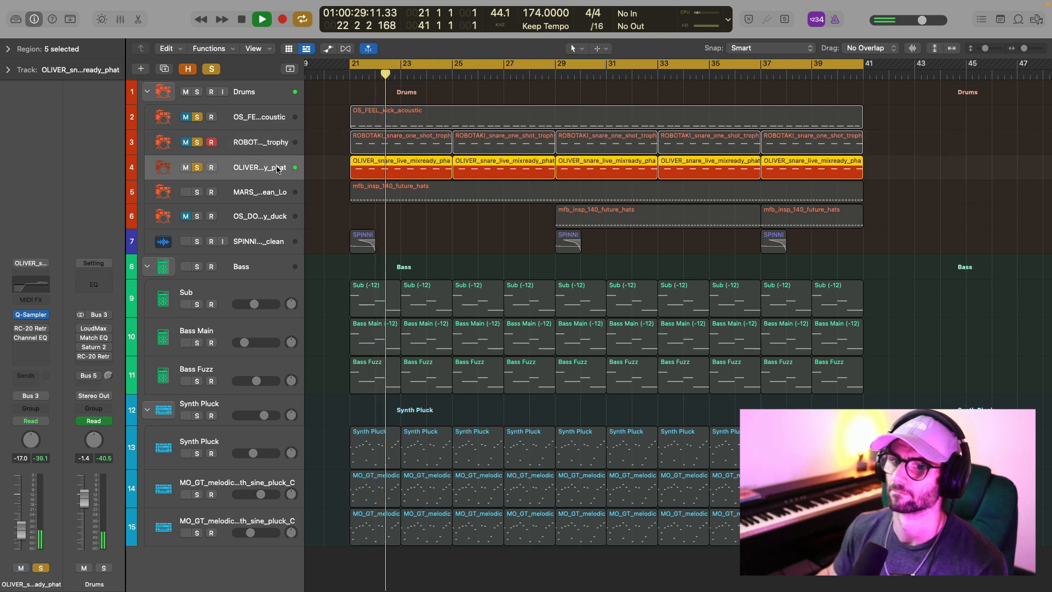
pyautogui.press('space')
# Clear all solos, solo the MARS hi-hat track, and play it on its own.
pyautogui.click(258, 192)
pyautogui.click(211, 69)
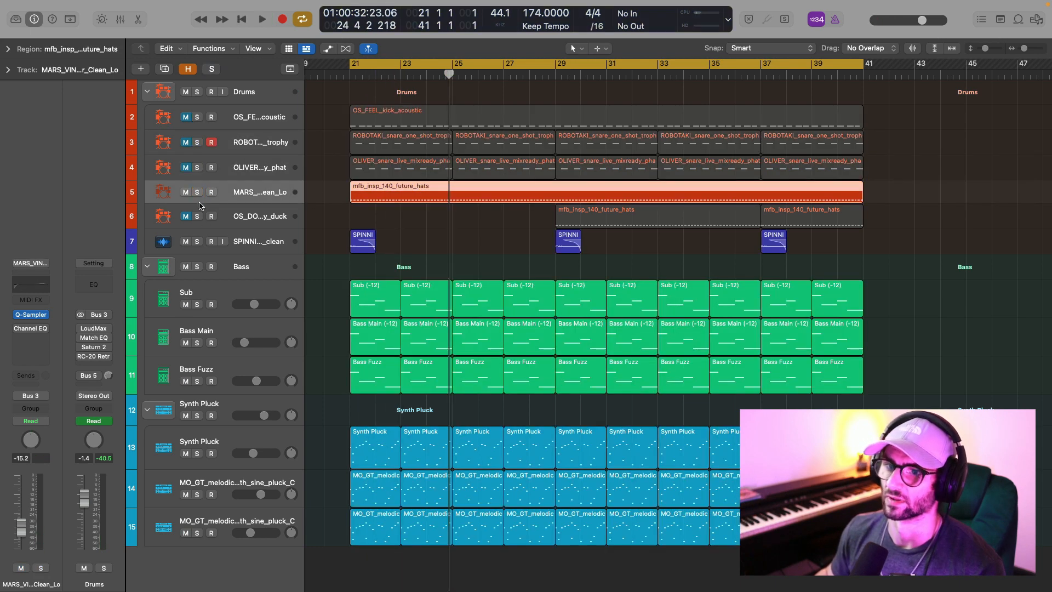
pyautogui.click(198, 192)
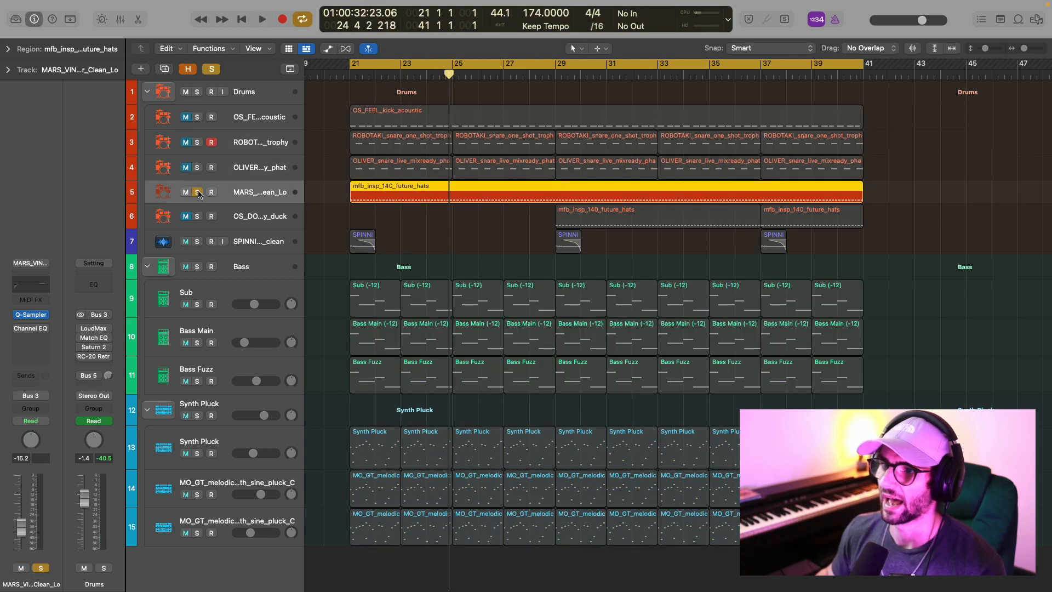
pyautogui.press('space')
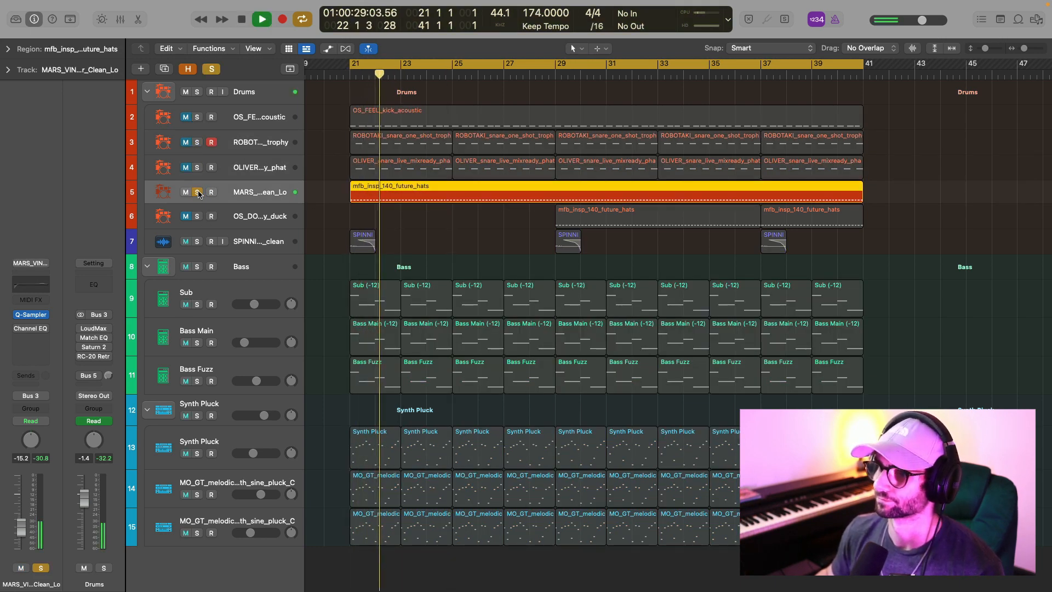
pyautogui.press('space')
# Unsolo the MARS track, unmute and solo the OS_DO…_duck track, and audition it with the cycle range set to bars 29–41.
pyautogui.click(197, 193)
pyautogui.click(186, 217)
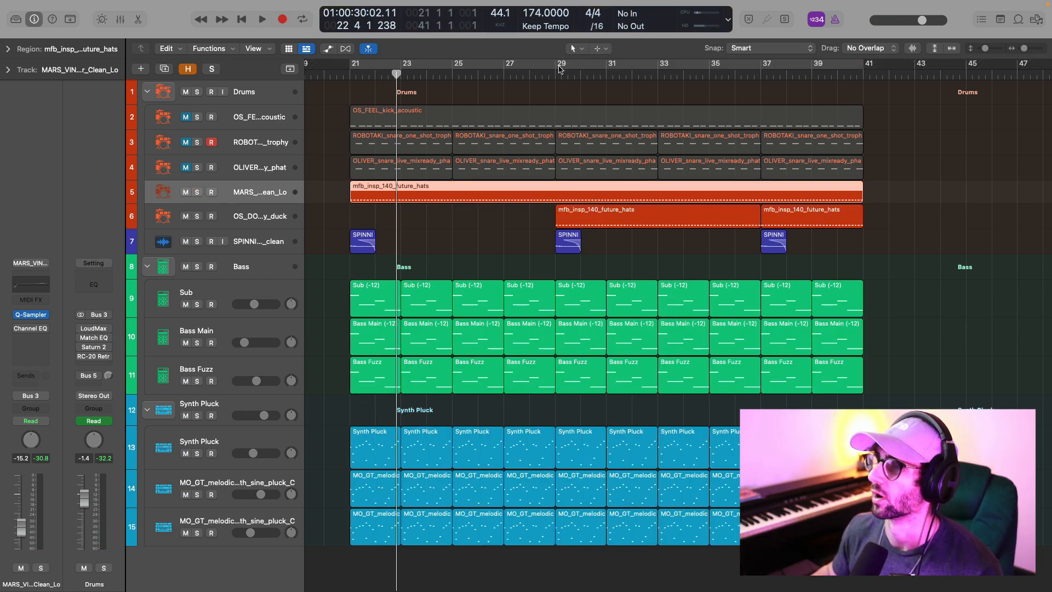
pyautogui.moveTo(562, 60); pyautogui.dragTo(863, 63)
pyautogui.click(198, 217)
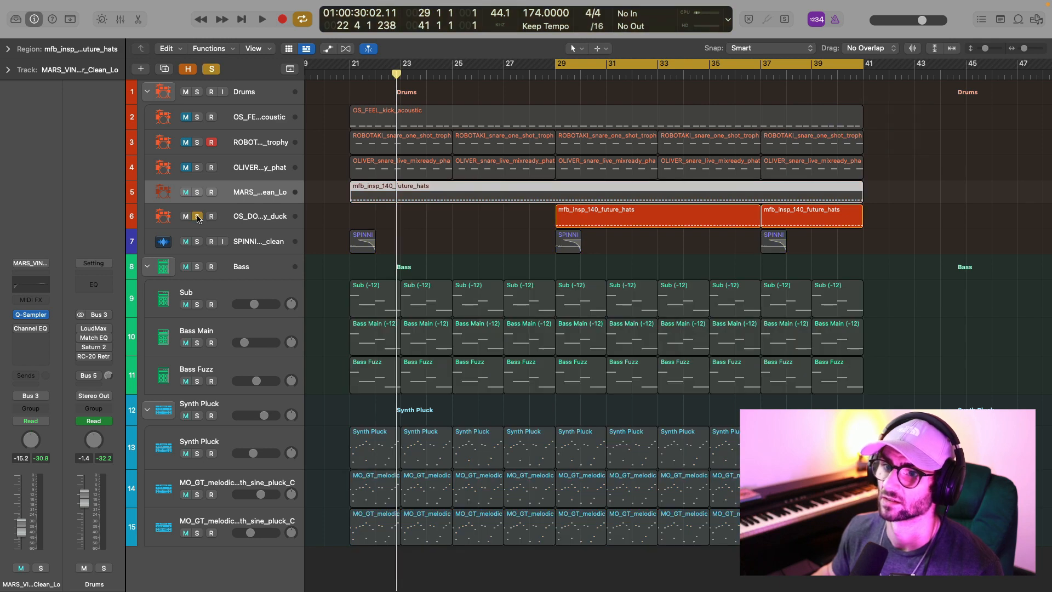
pyautogui.press('space')
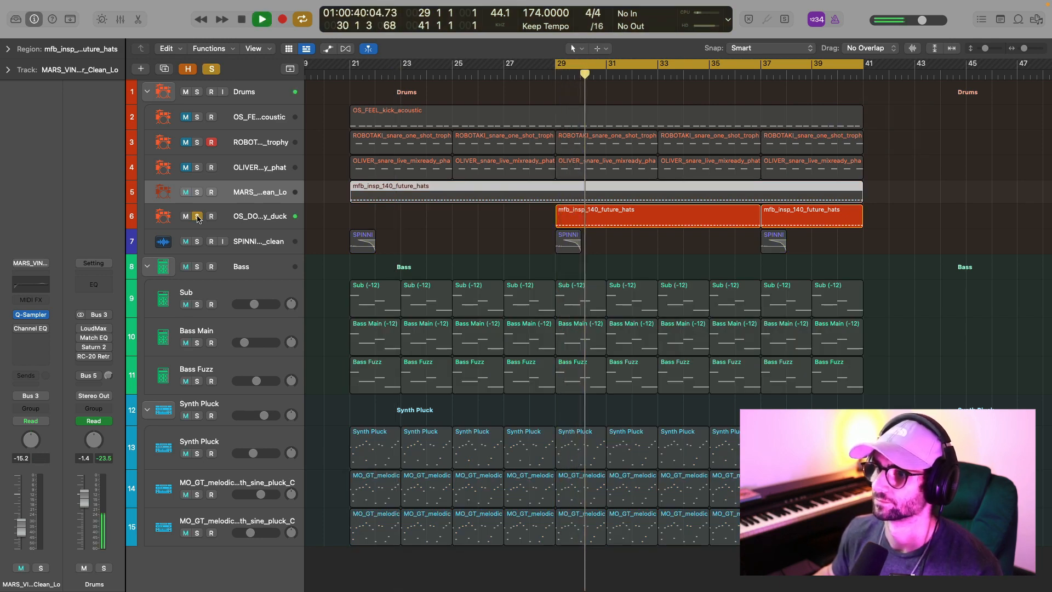
pyautogui.press('space')
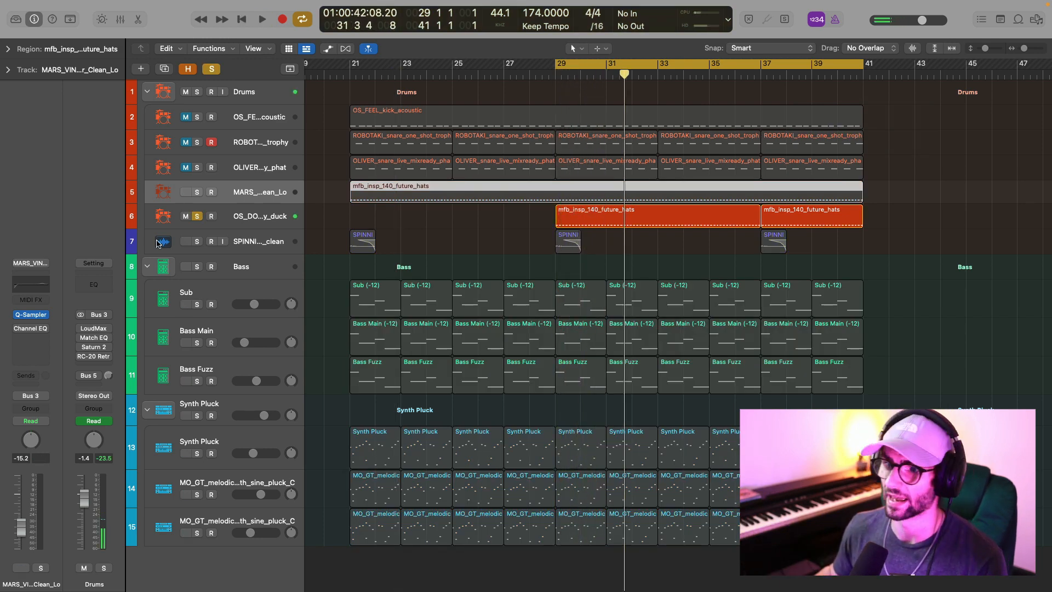
# Solo the SPINNI…_clean audio track, set the cycle range to bars 21–29, and audition its first region.
pyautogui.click(197, 242)
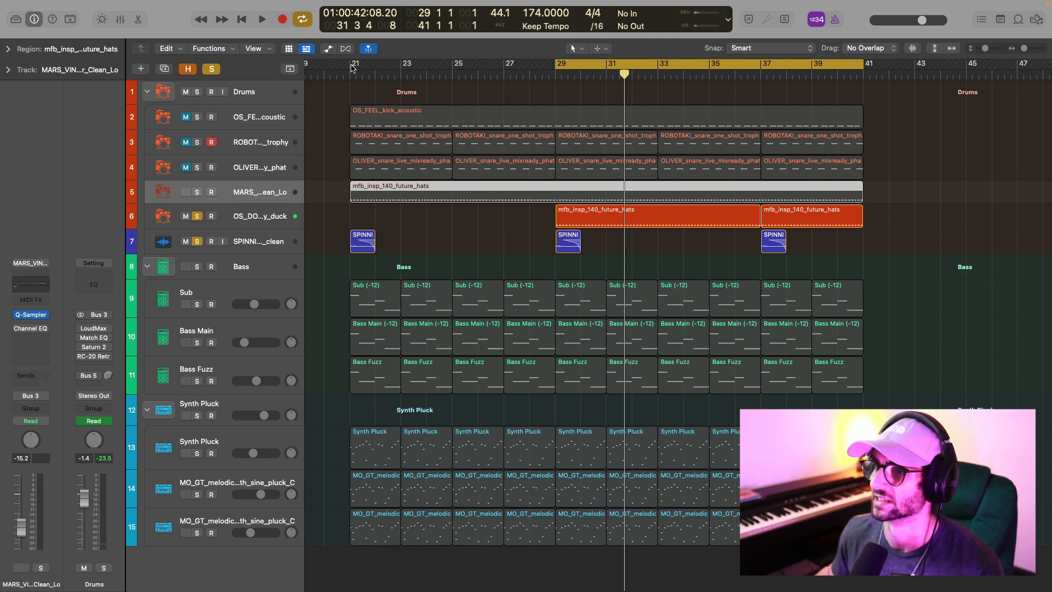
pyautogui.moveTo(351, 64); pyautogui.dragTo(556, 65)
pyautogui.press('space')
pyautogui.press('space')
# Clear all solos in the Drums stack and unmute the ROBOTAKI and OLIVER snare tracks.
pyautogui.click(248, 114)
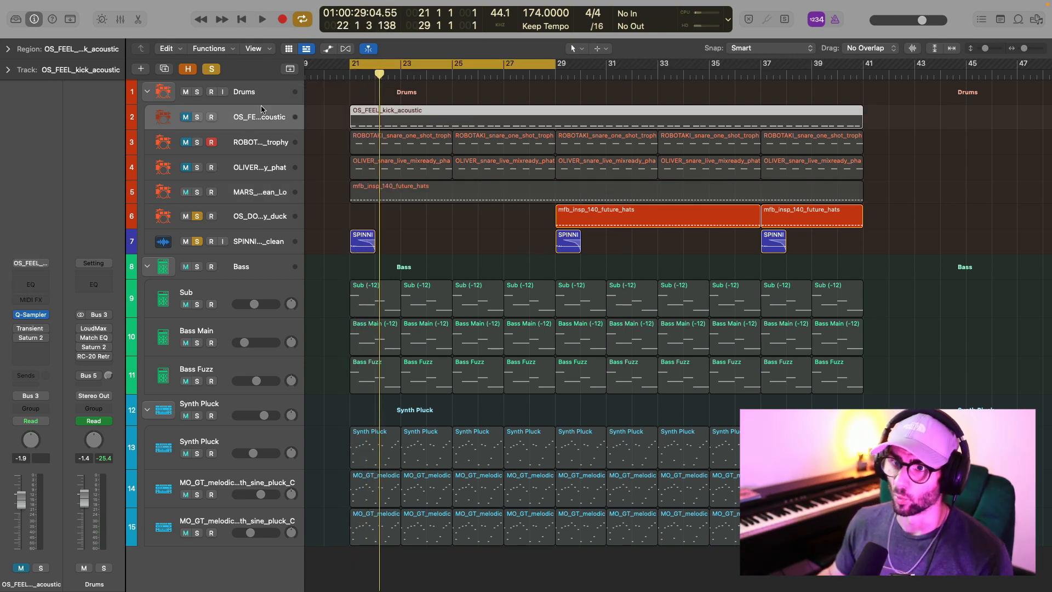
pyautogui.click(272, 97)
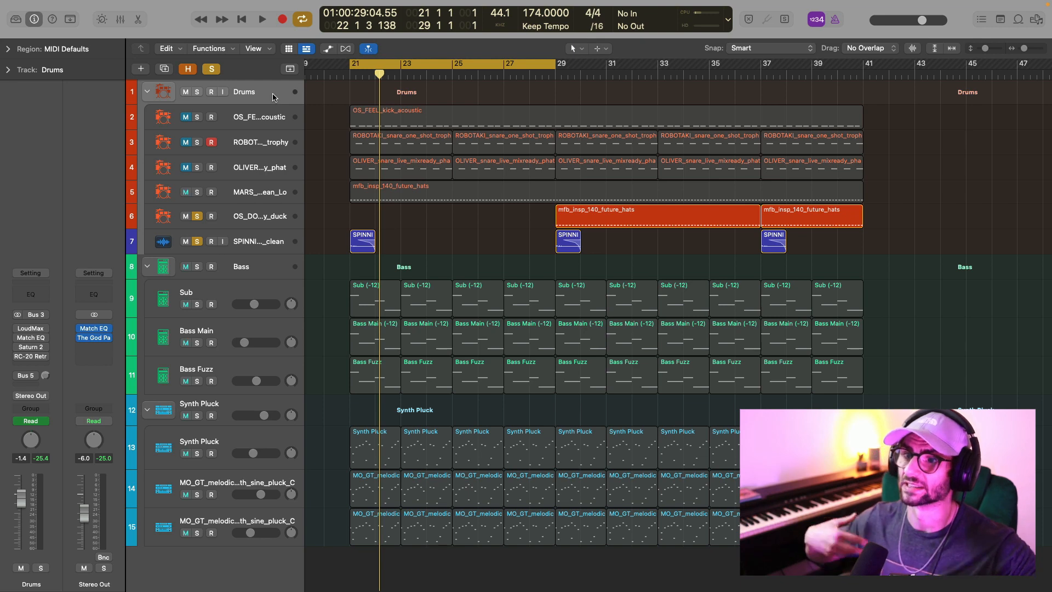
pyautogui.click(211, 70)
pyautogui.click(186, 142)
pyautogui.click(187, 167)
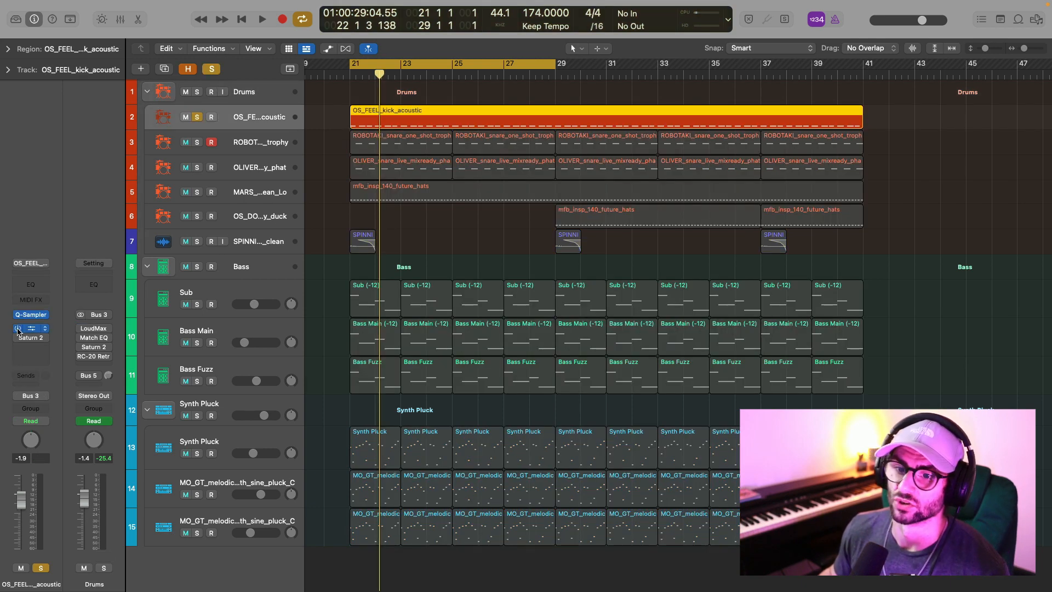
# Check the Transient Master settings on the kick track, close the plug-in, and open Saturn 2 on the same track.
pyautogui.click(28, 328)
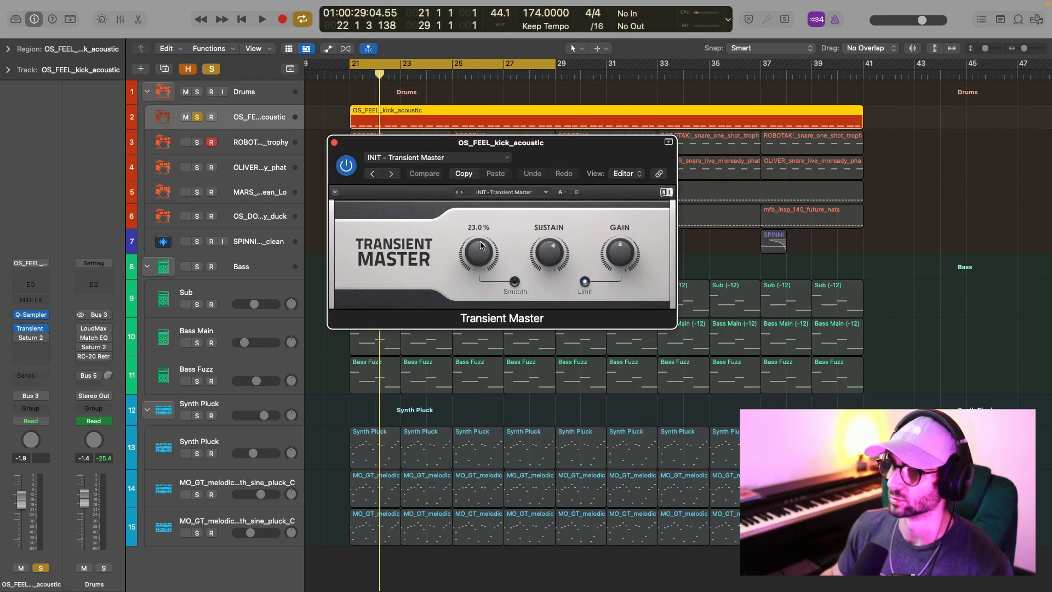
pyautogui.click(334, 144)
pyautogui.click(30, 337)
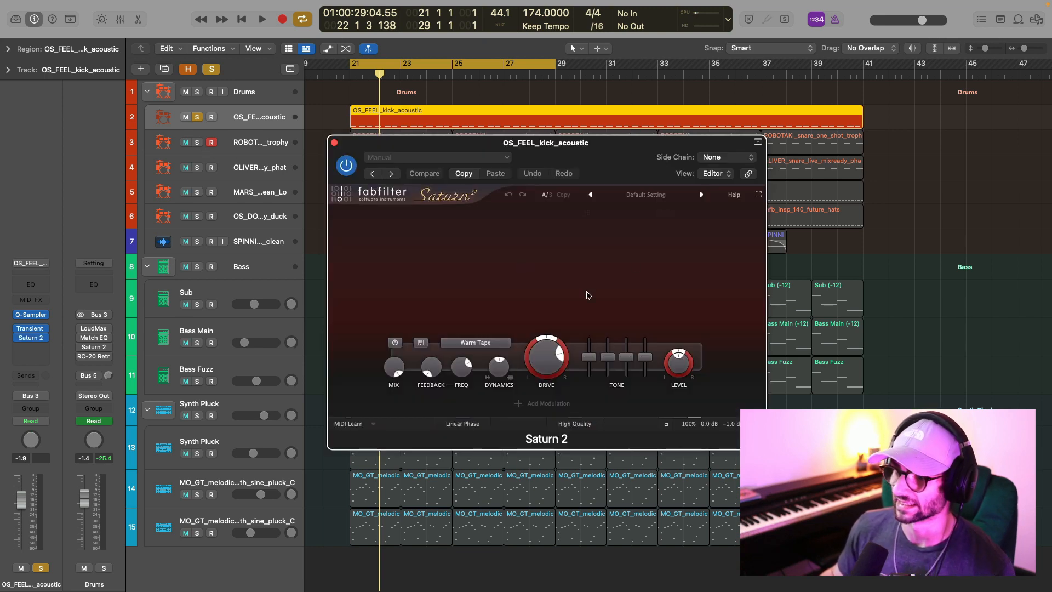
pyautogui.moveTo(552, 372)
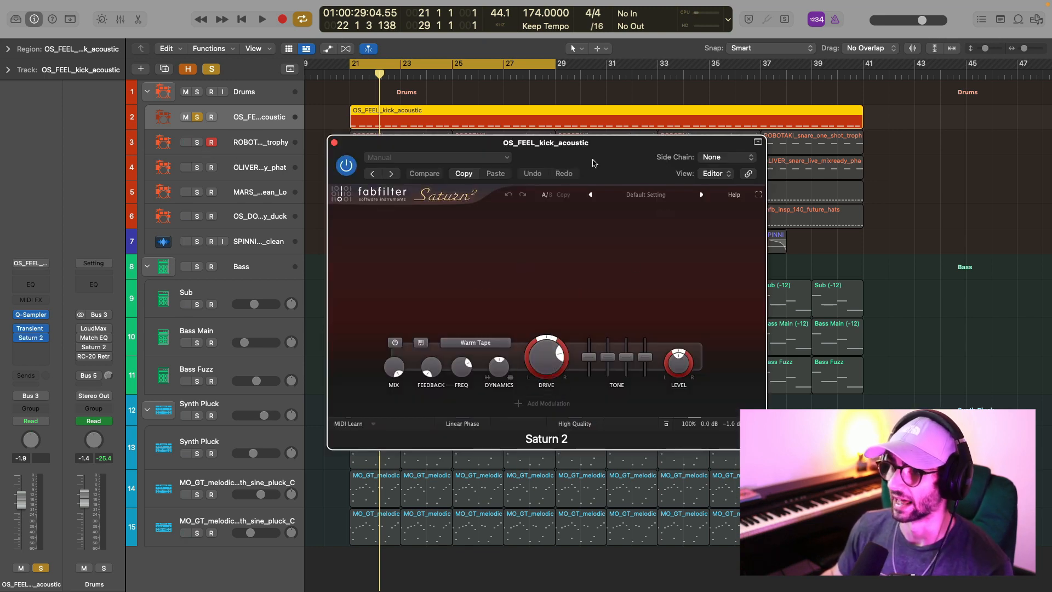
# Play the soloed kick while switching Saturn 2's Warm Tape band off and back on to compare the sound.
pyautogui.press('space')
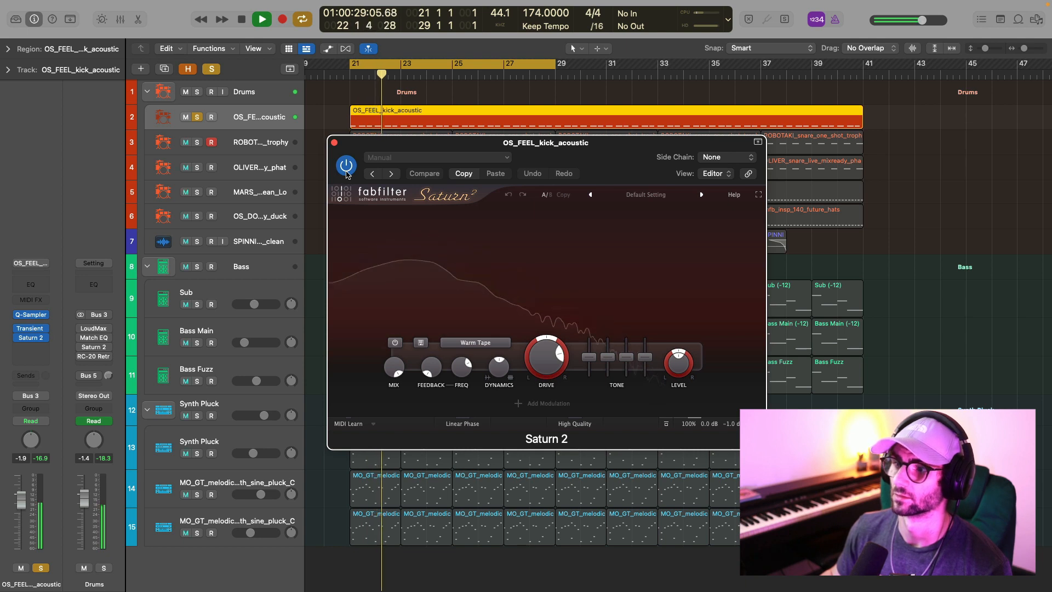
pyautogui.click(395, 342)
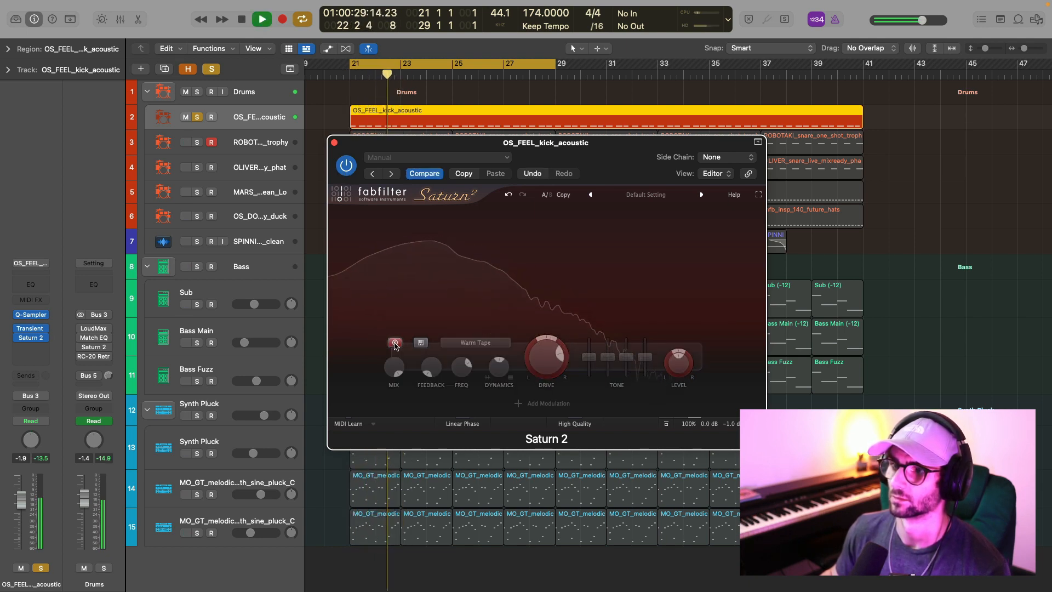
pyautogui.click(395, 342)
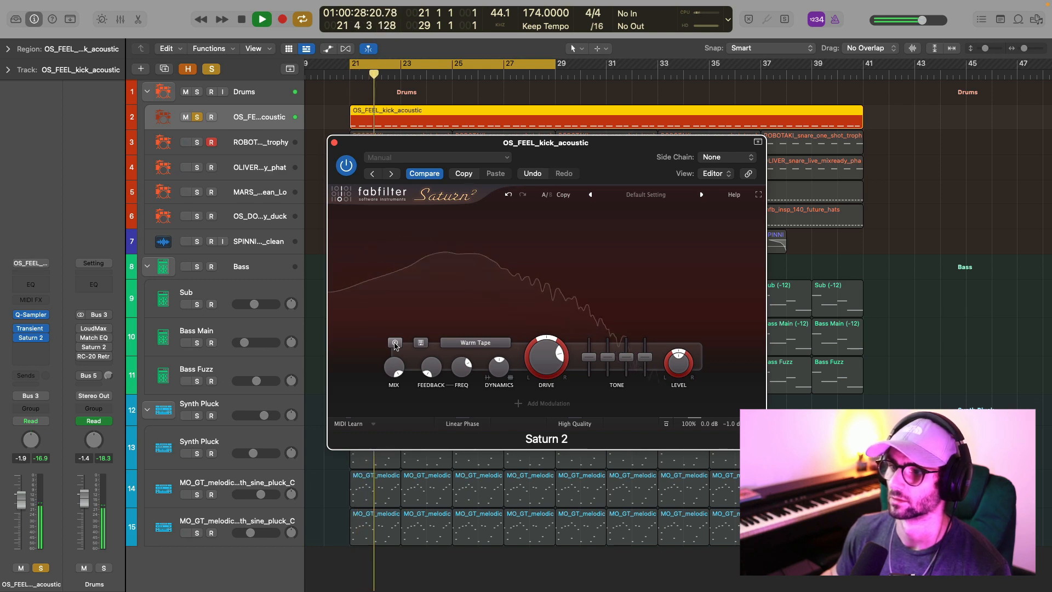
pyautogui.press('space')
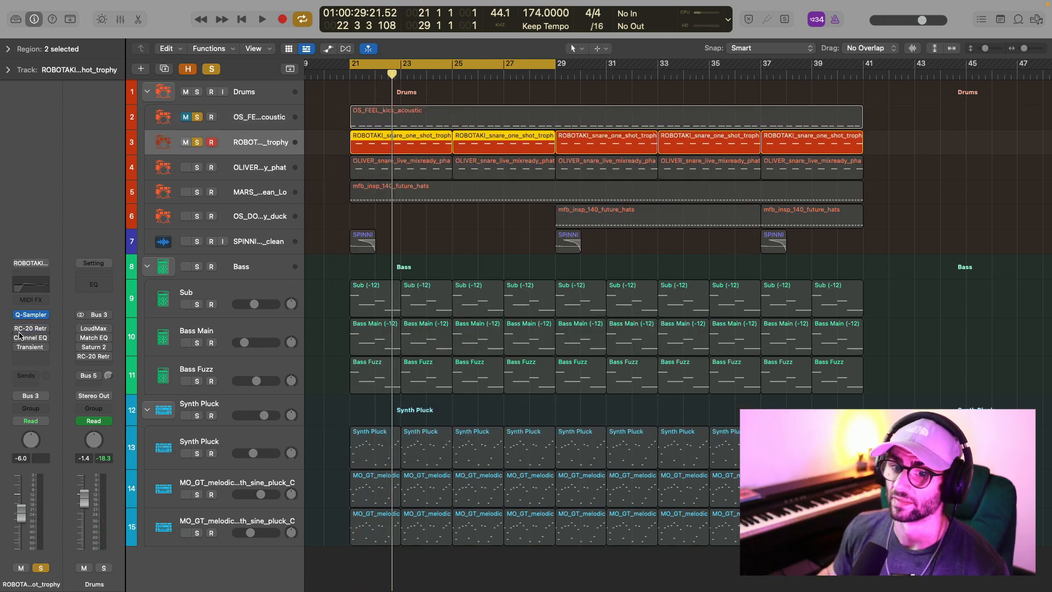
# Enable RC-20 Retro Color, Channel EQ and Transient Master on the ROBOTAKI snare track, reviewing the RC-20 and Transient Master settings.
pyautogui.click(23, 330)
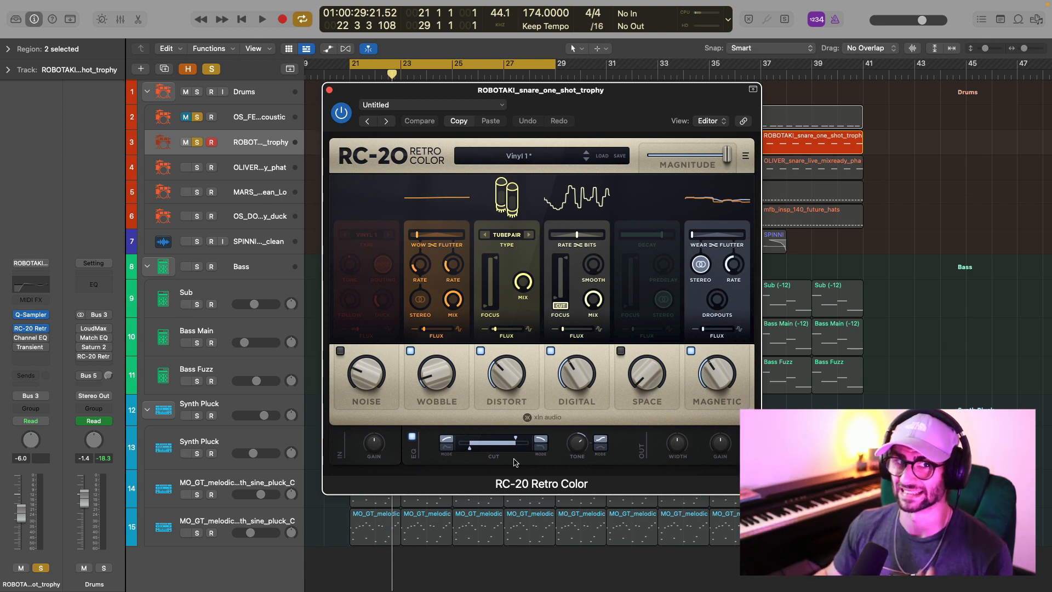
pyautogui.click(330, 91)
pyautogui.click(17, 340)
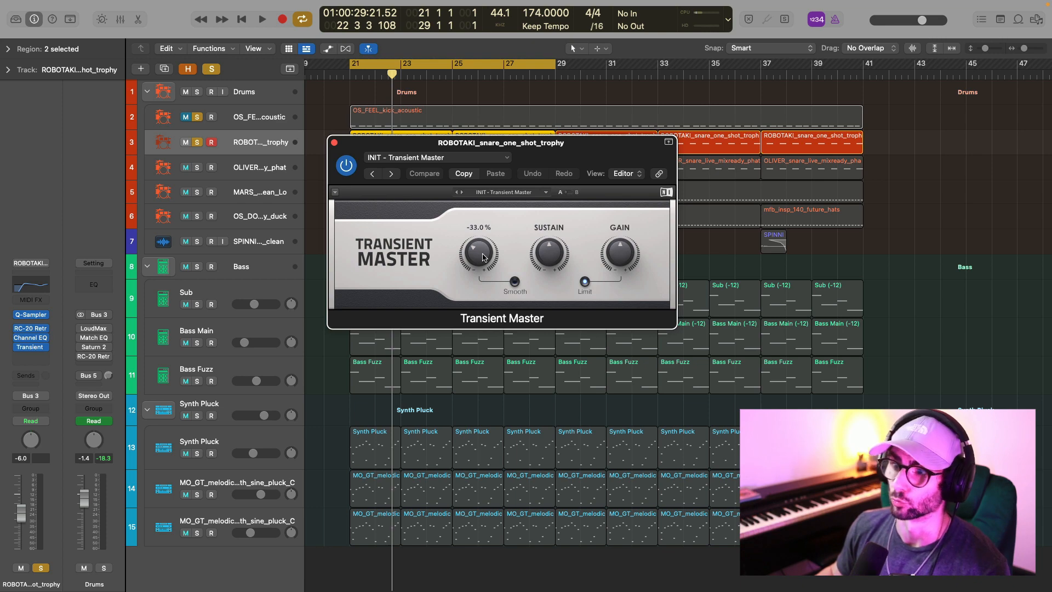
pyautogui.click(335, 142)
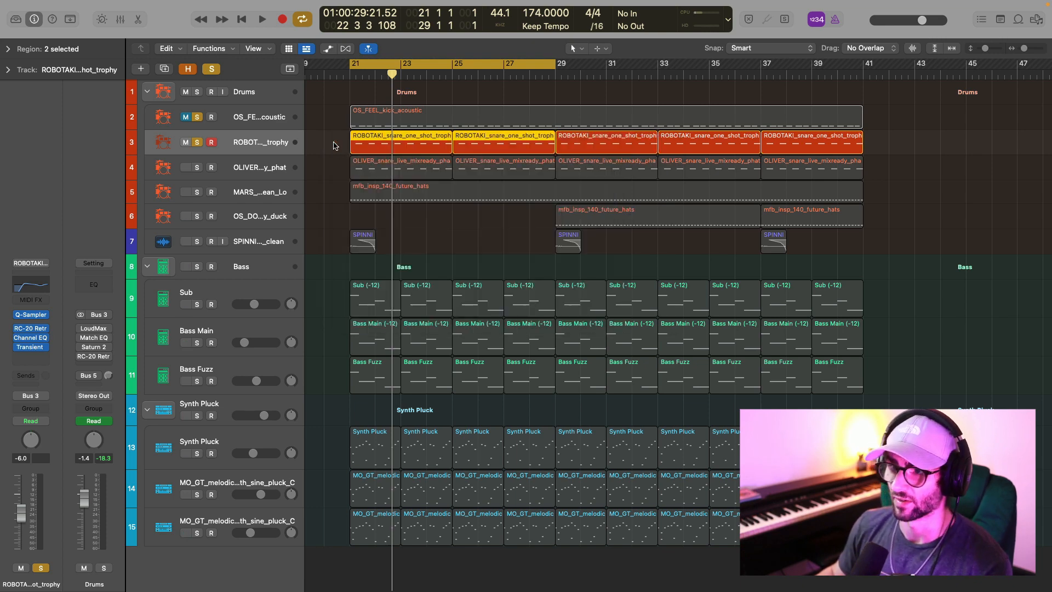
# Solo the OLIVER snare track and enable its RC-20 Retro Color and Channel EQ effects.
pyautogui.click(257, 167)
pyautogui.click(198, 167)
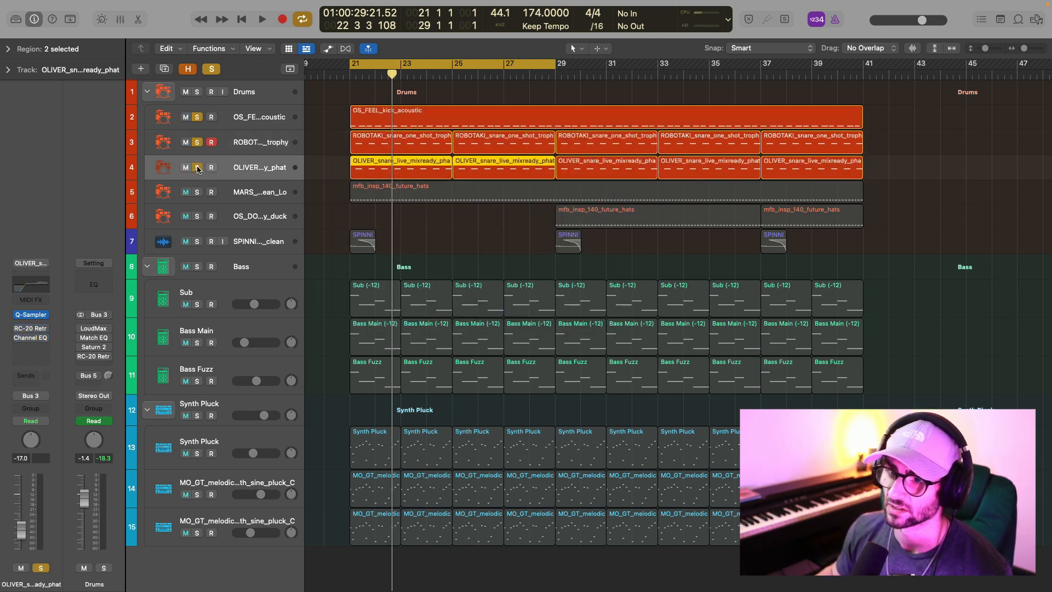
pyautogui.click(18, 331)
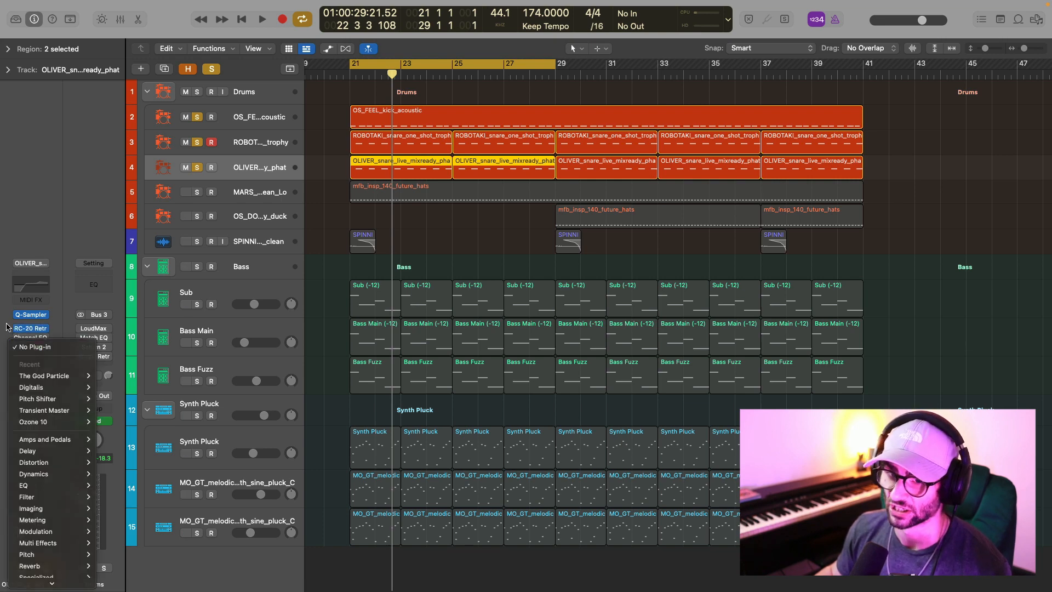
pyautogui.click(21, 341)
# Mute the kick and ROBOTAKI snare tracks, and open RC-20 Retro Color on the ROBOTAKI snare.
pyautogui.click(241, 138)
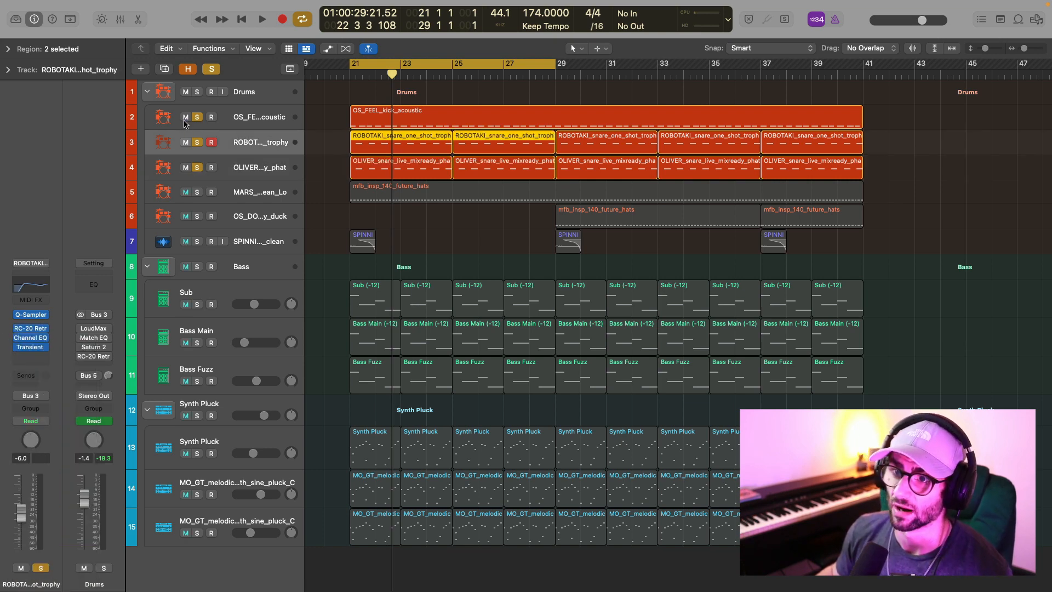
pyautogui.click(185, 119)
pyautogui.click(185, 144)
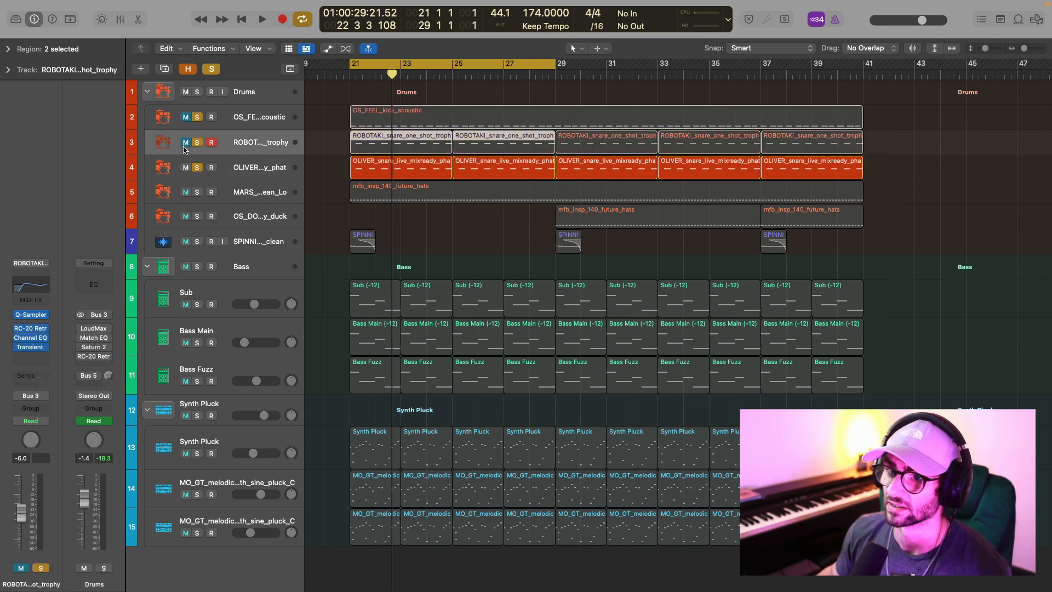
pyautogui.click(38, 331)
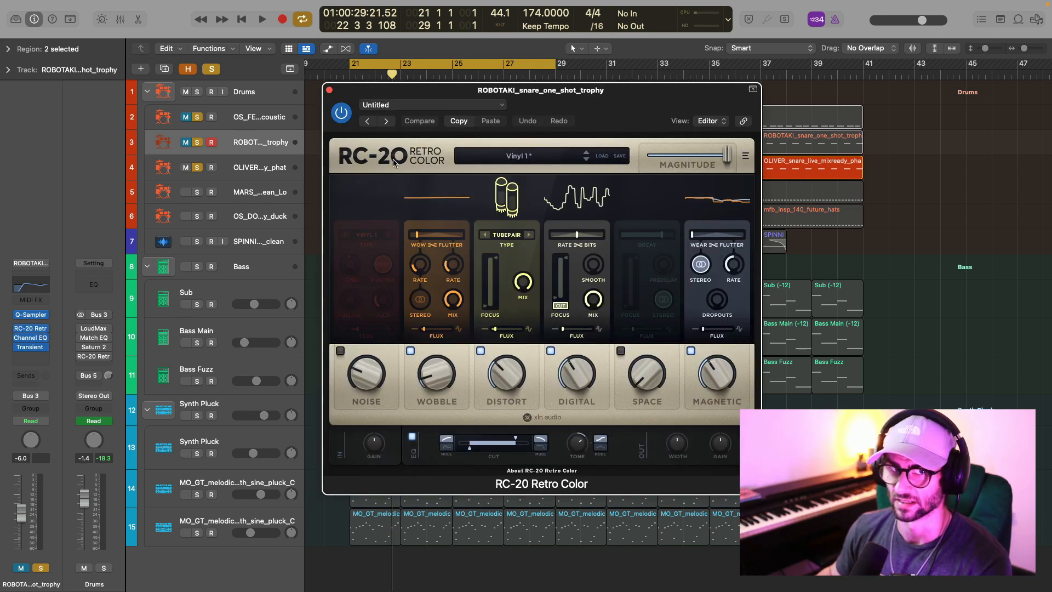
# Play the OLIVER snare on its own and reposition its RC-20 Retro Color window over the track list.
pyautogui.press('space')
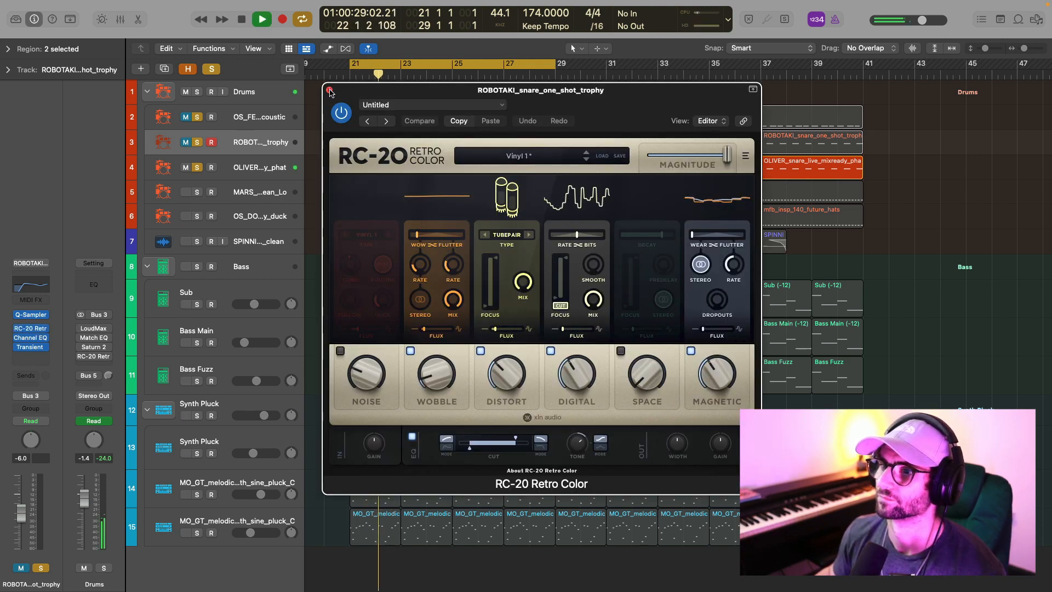
pyautogui.press('space')
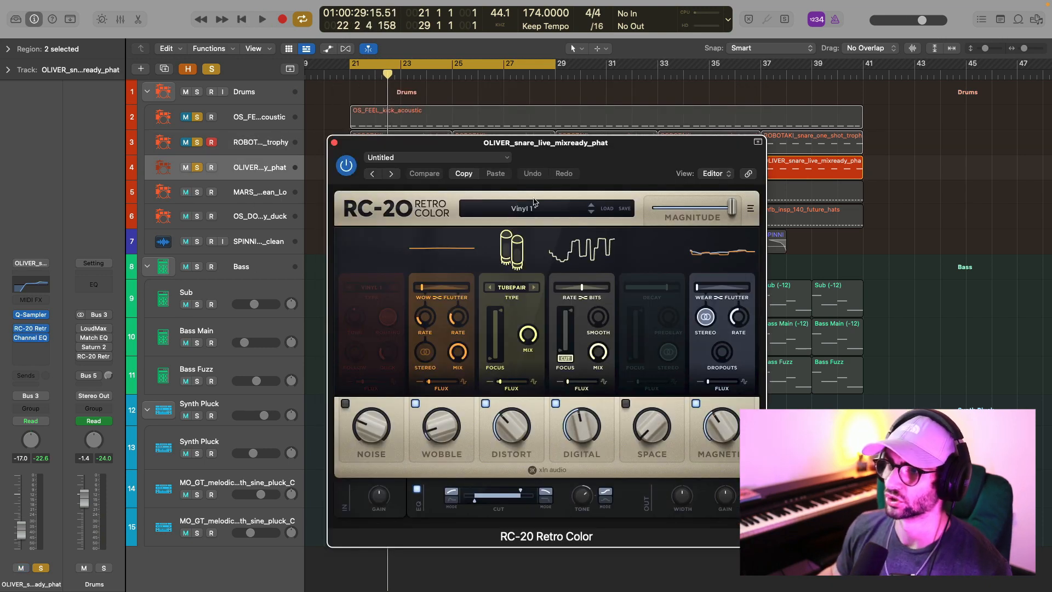
pyautogui.moveTo(603, 171); pyautogui.dragTo(430, 133)
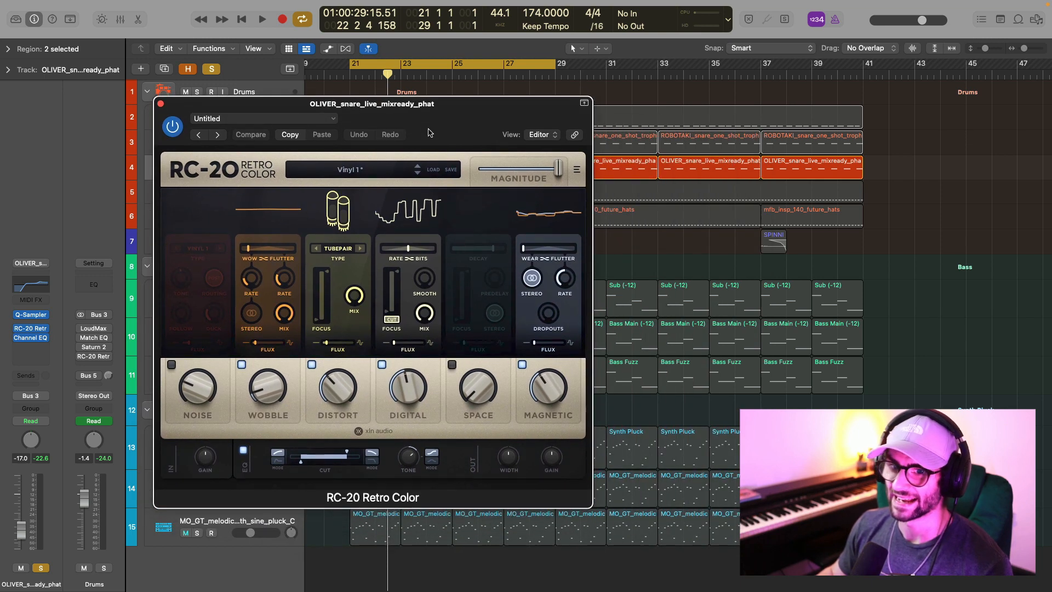
# Open the OLIVER snare's Channel EQ and arrange its window beside the RC-20 Retro Color window.
pyautogui.click(31, 338)
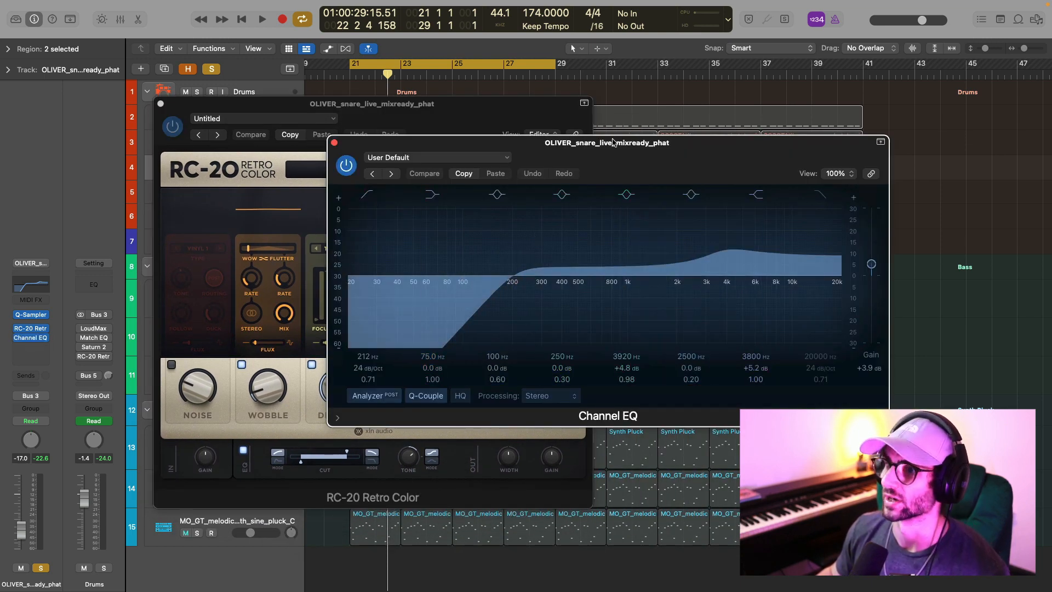
pyautogui.moveTo(612, 142); pyautogui.dragTo(775, 137)
pyautogui.moveTo(471, 120); pyautogui.dragTo(395, 119)
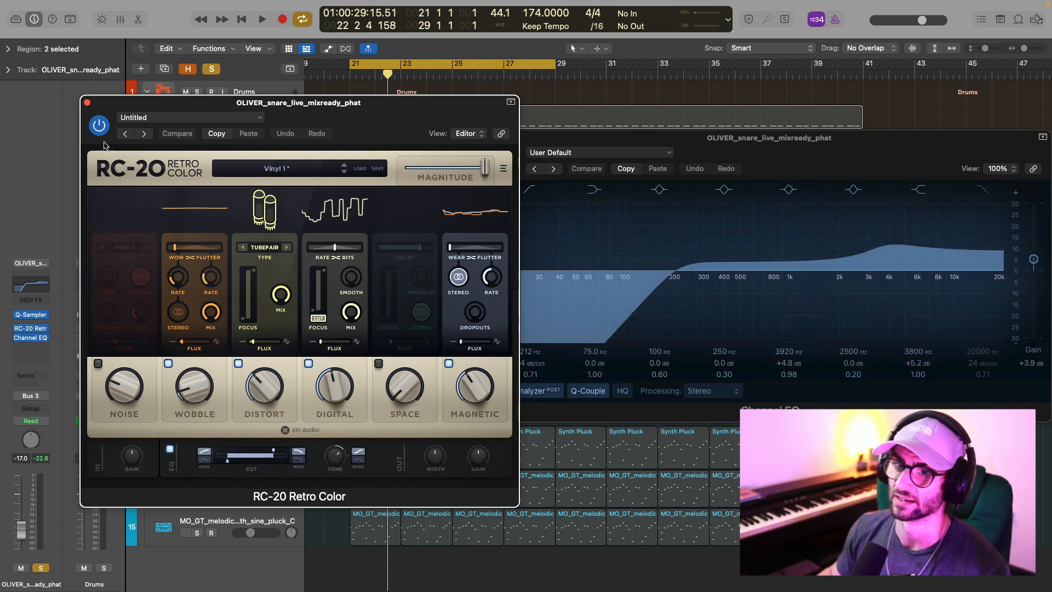
pyautogui.moveTo(270, 114); pyautogui.dragTo(273, 231)
# Bypass RC-20 Retro Color and Channel EQ on the OLIVER snare and audition it dry.
pyautogui.click(503, 163)
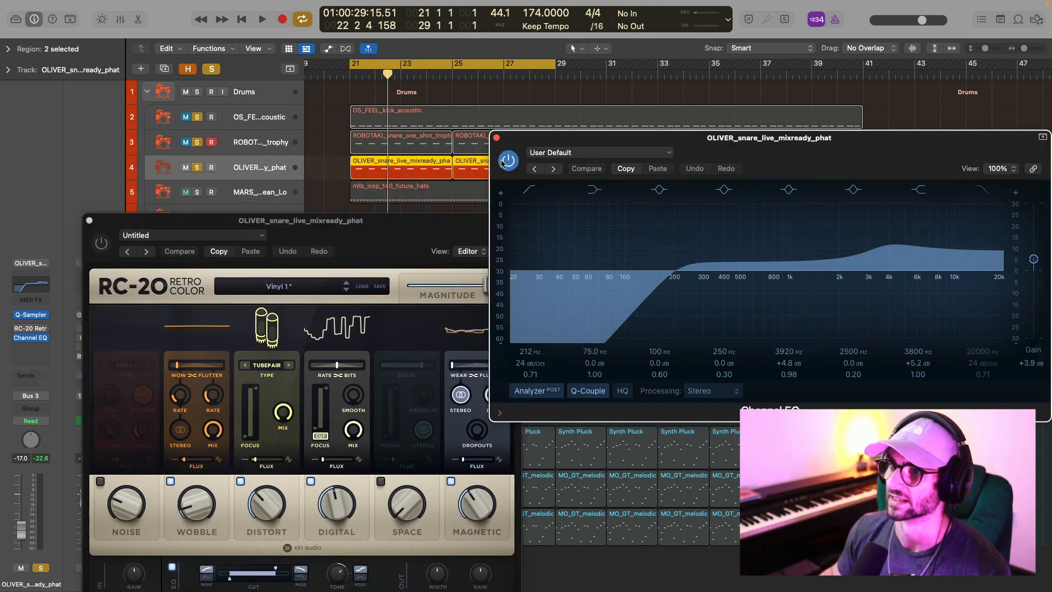
pyautogui.press('space')
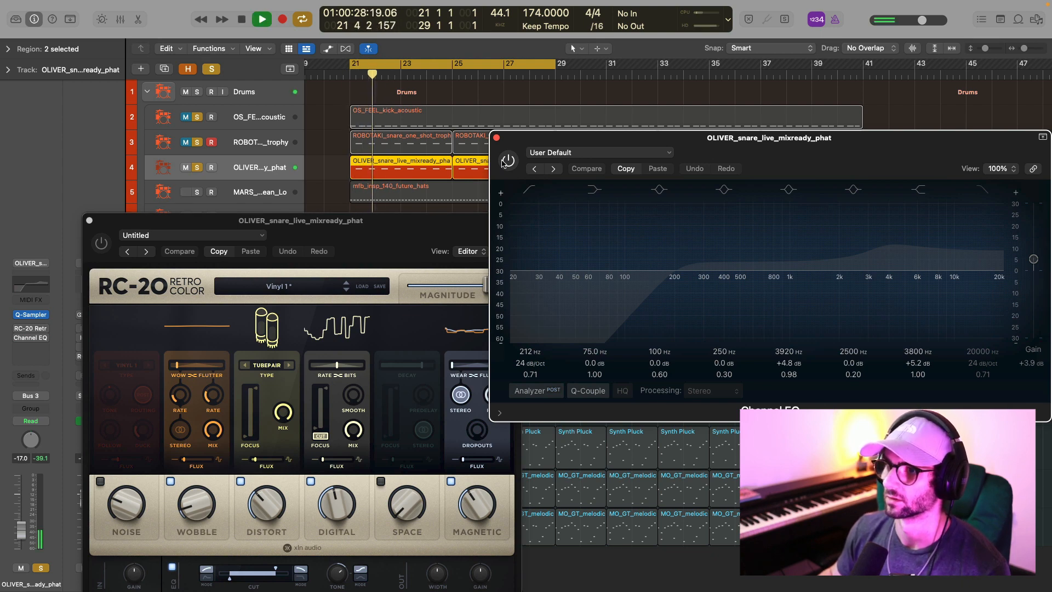
pyautogui.press('space')
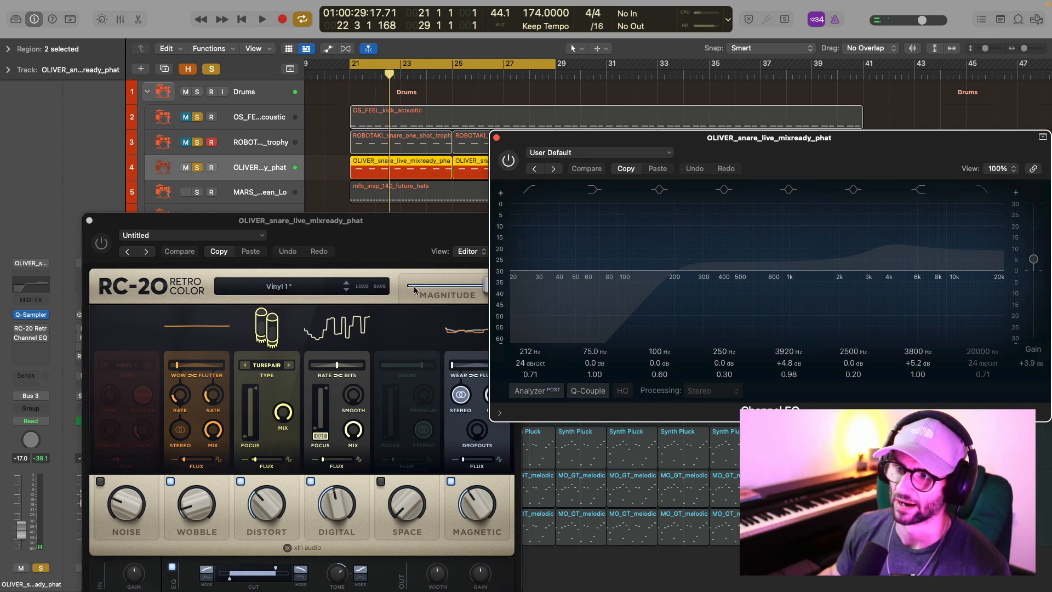
# Re-enable RC-20 Retro Color and Channel EQ on the OLIVER snare and audition it with both effects.
pyautogui.moveTo(384, 245); pyautogui.dragTo(371, 147)
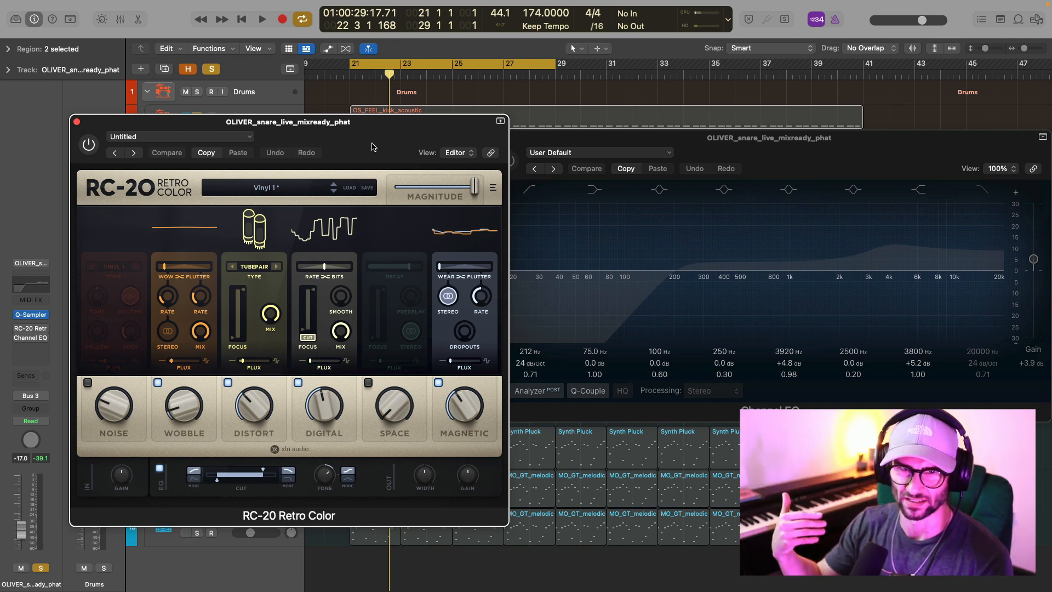
pyautogui.click(636, 148)
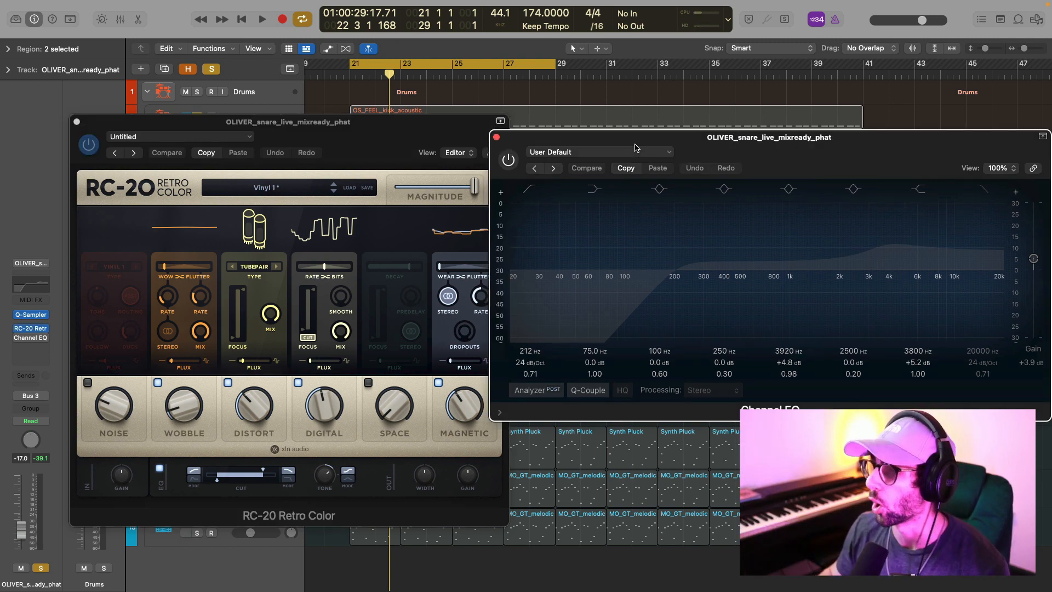
pyautogui.click(517, 160)
pyautogui.press('space')
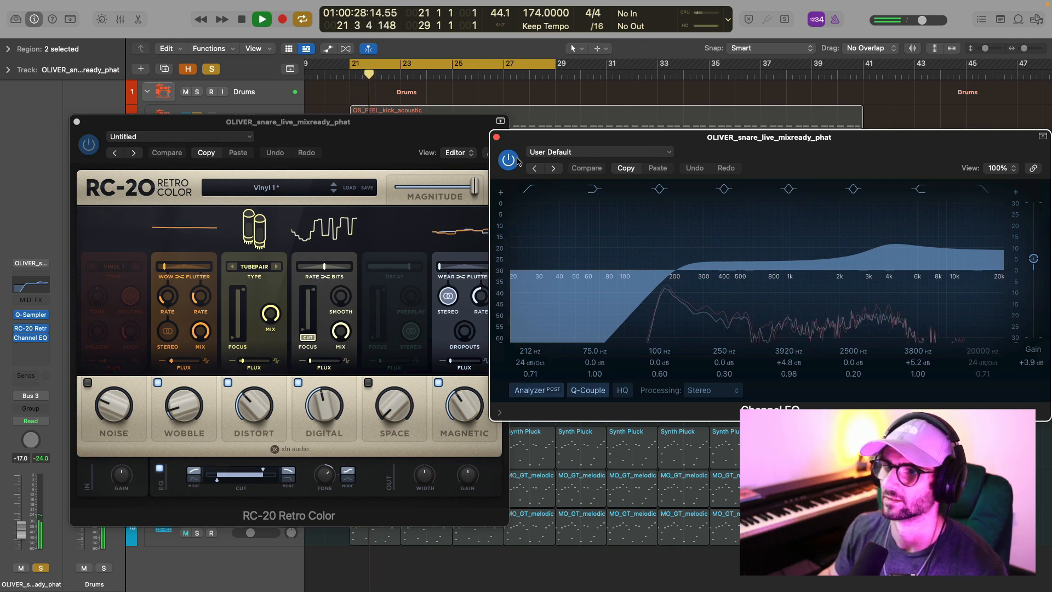
pyautogui.press('space')
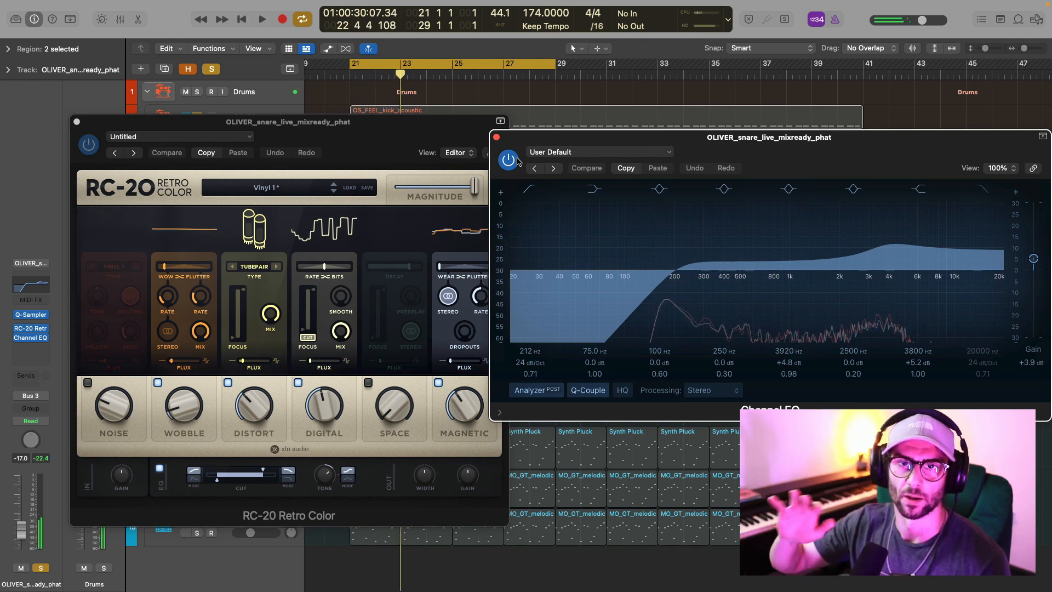
# Close the OLIVER snare's effect windows, and unmute the ROBOTAKI snare to play both snares together.
pyautogui.click(78, 122)
pyautogui.click(496, 136)
pyautogui.click(185, 143)
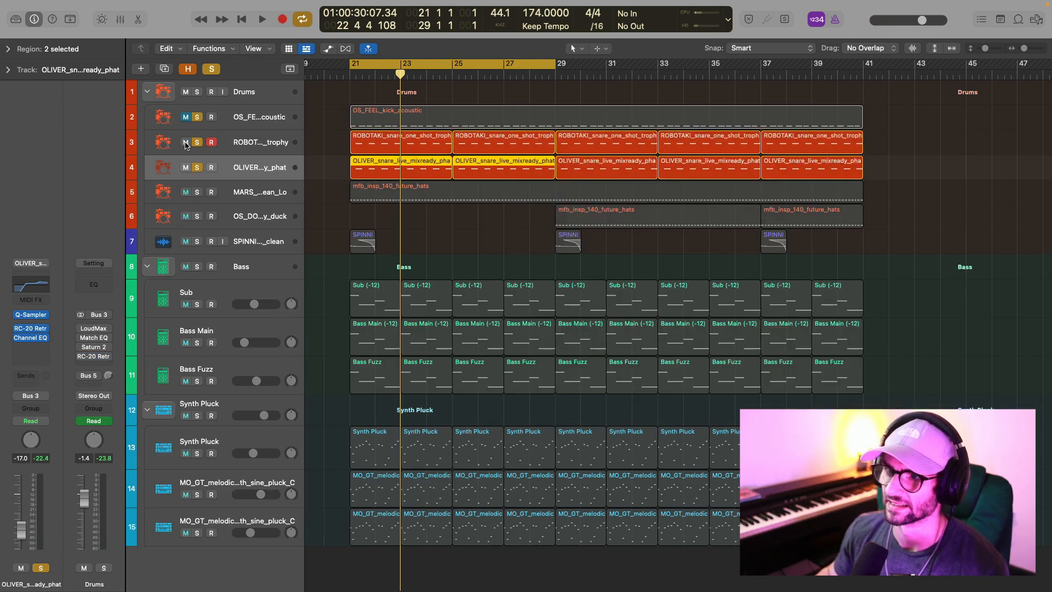
pyautogui.press('space')
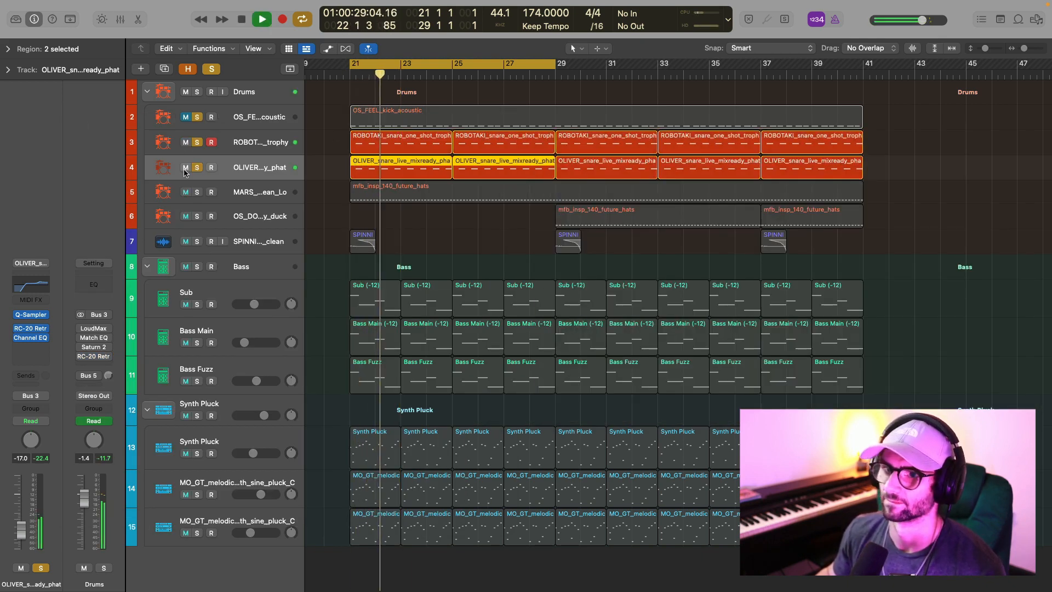
# Mute and unmute the OLIVER snare during playback to compare the snare layering.
pyautogui.click(186, 168)
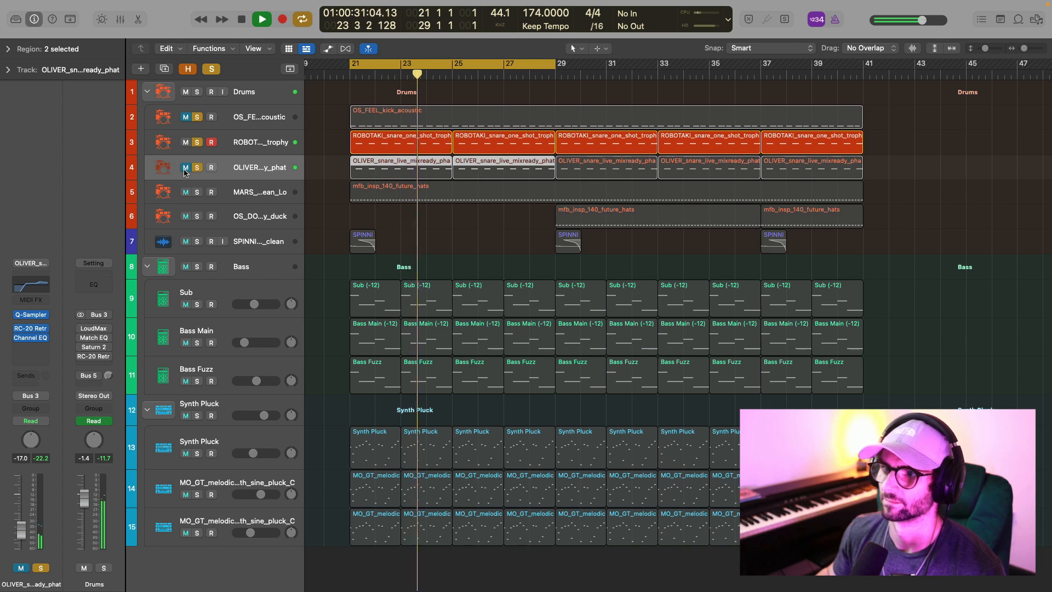
pyautogui.click(186, 168)
pyautogui.press('space')
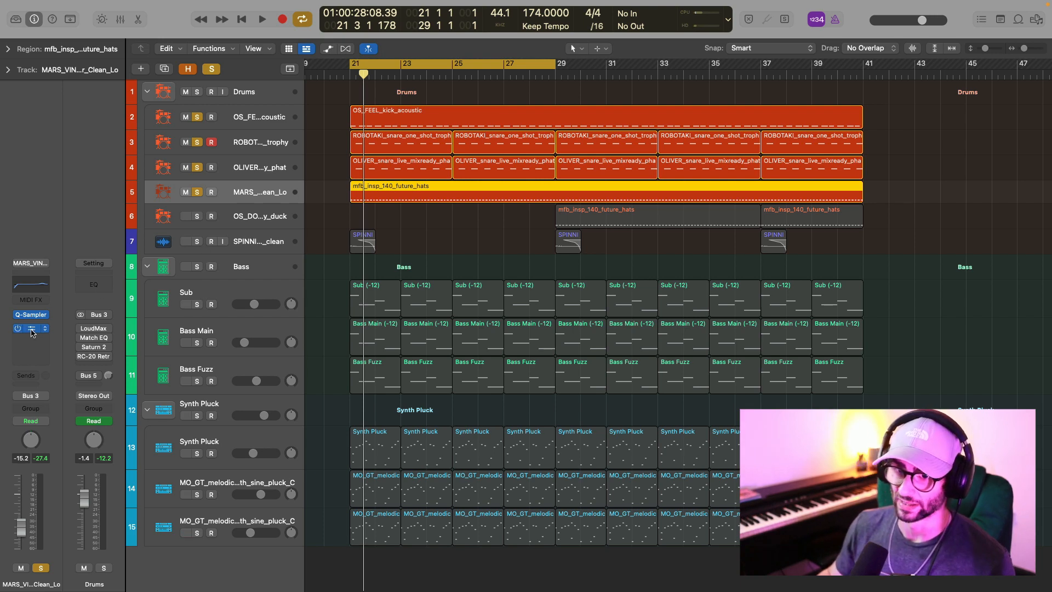
# Review the MARS shaker's Channel EQ, and set the cycle range to bars 29 through 41.
pyautogui.click(31, 329)
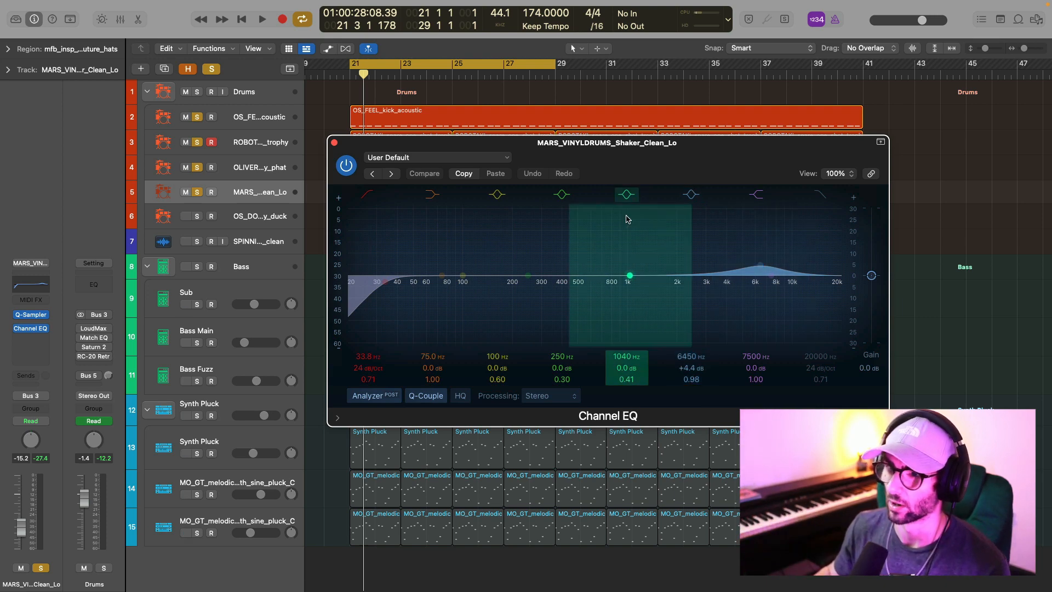
pyautogui.click(335, 143)
pyautogui.moveTo(556, 64); pyautogui.dragTo(864, 80)
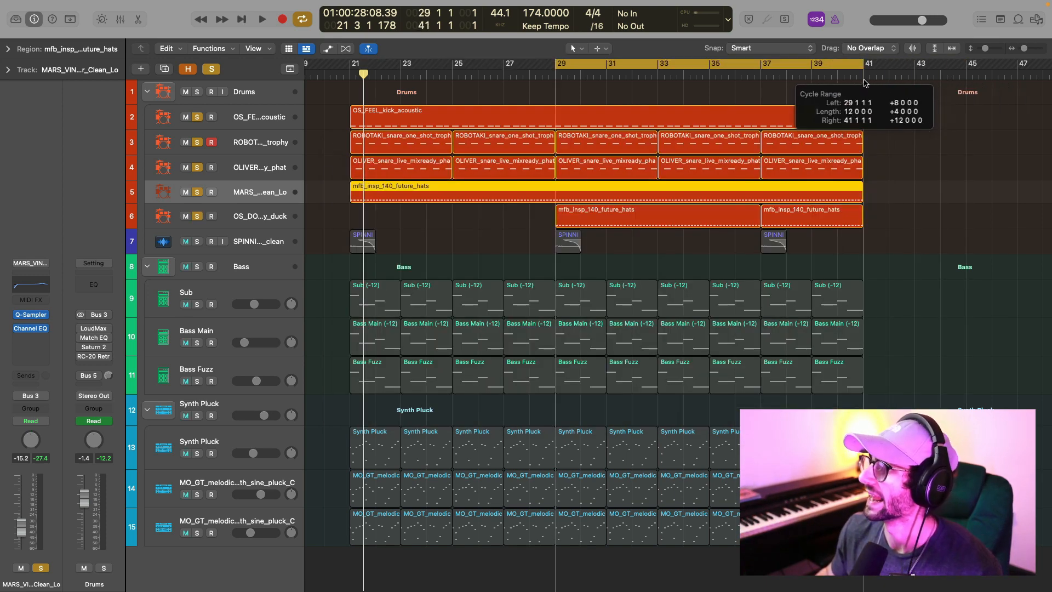
pyautogui.moveTo(864, 80); pyautogui.dragTo(864, 80)
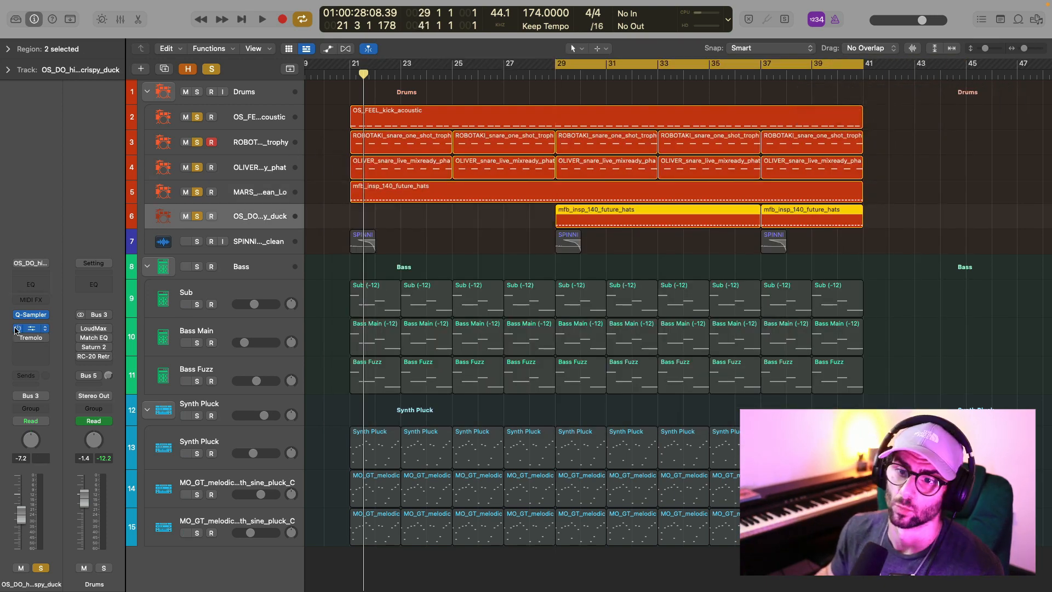
# Open RC-20 Retro Color on the OS_DO hi-hat and compare the hi-hat with the effect bypassed and enabled.
pyautogui.click(26, 329)
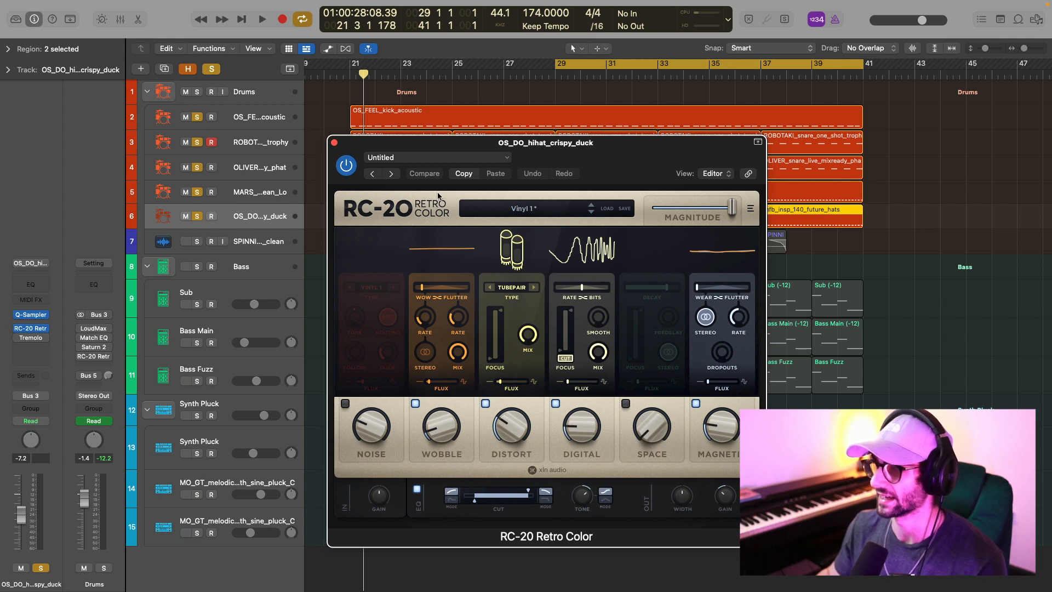
pyautogui.press('space')
pyautogui.click(348, 168)
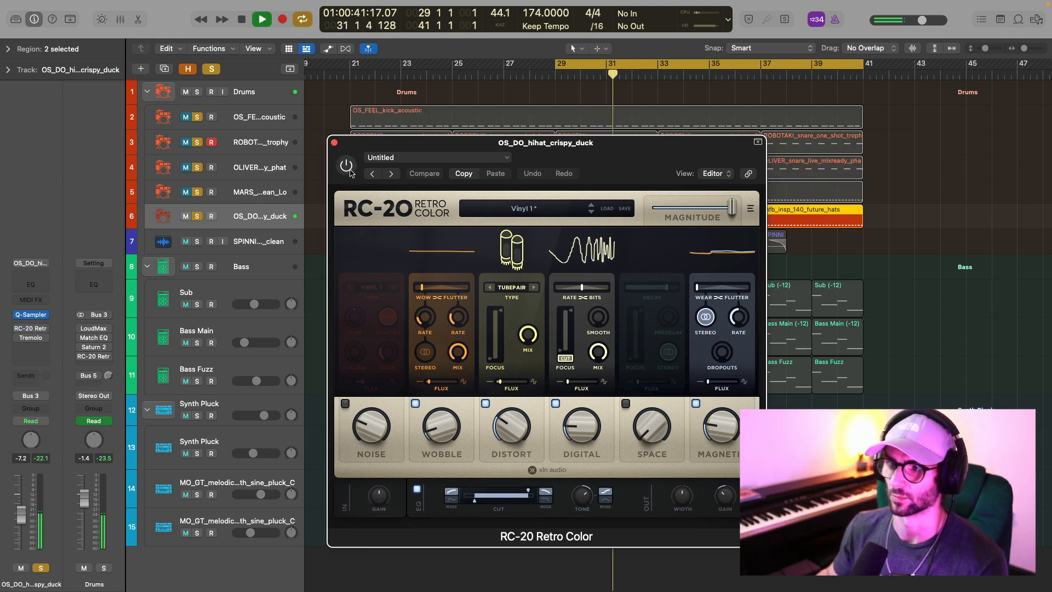
pyautogui.click(348, 167)
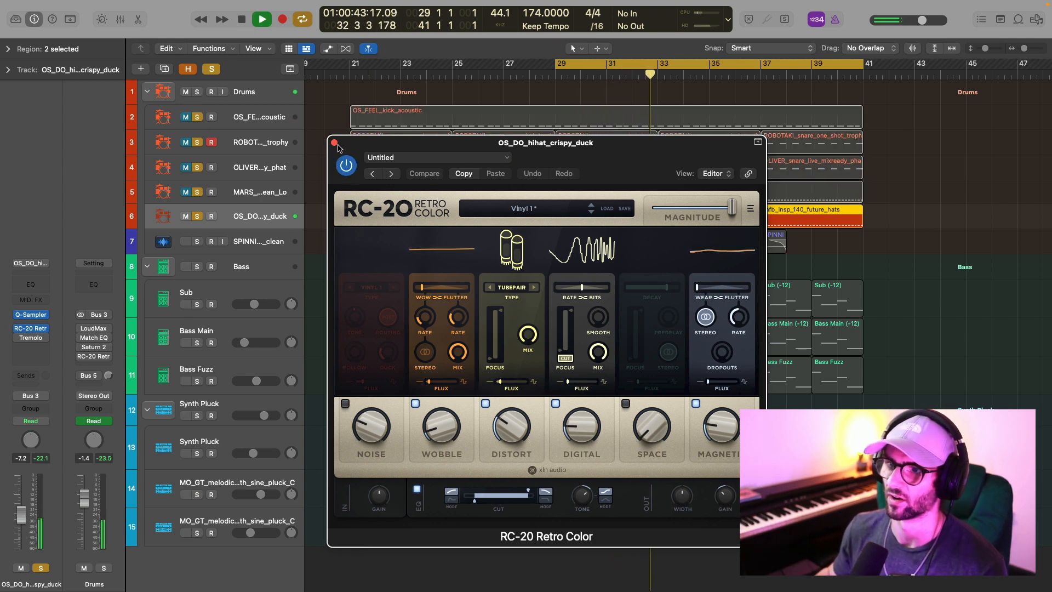
# Enable Tremolo on the OS_DO hi-hat, review its settings and play the hi-hat through it.
pyautogui.click(22, 331)
pyautogui.press('space')
pyautogui.click(34, 339)
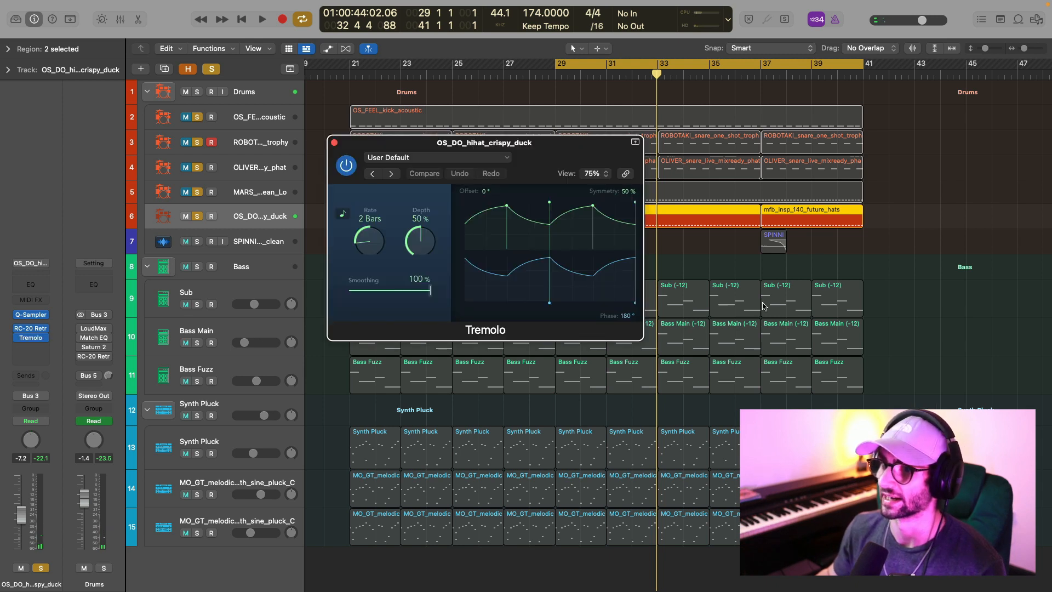
pyautogui.press('space')
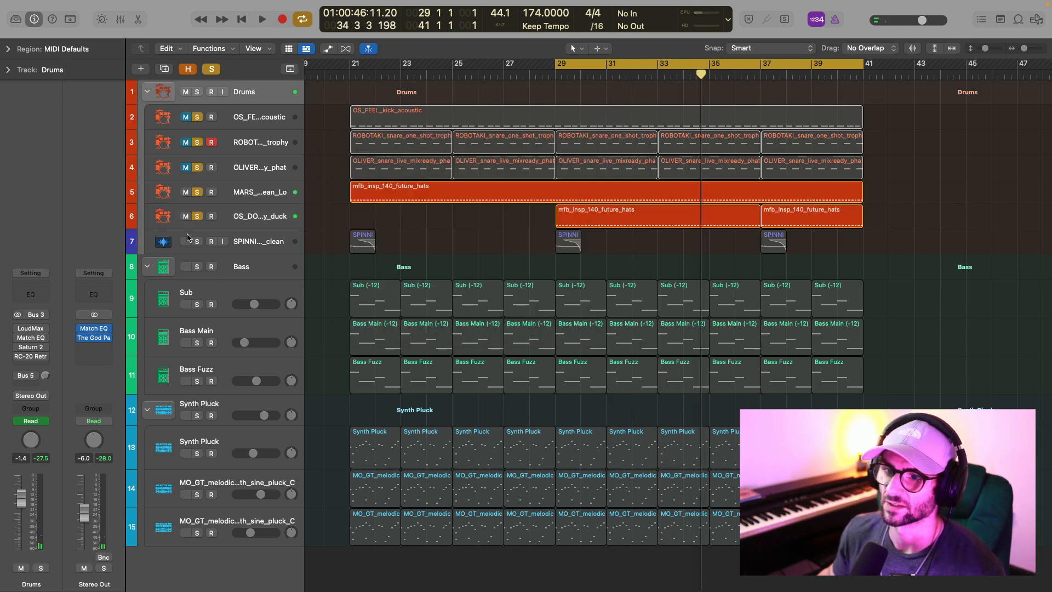
# Solo the SPINNI..._clean audio track along with the other drums, and select the Drums stack.
pyautogui.click(197, 242)
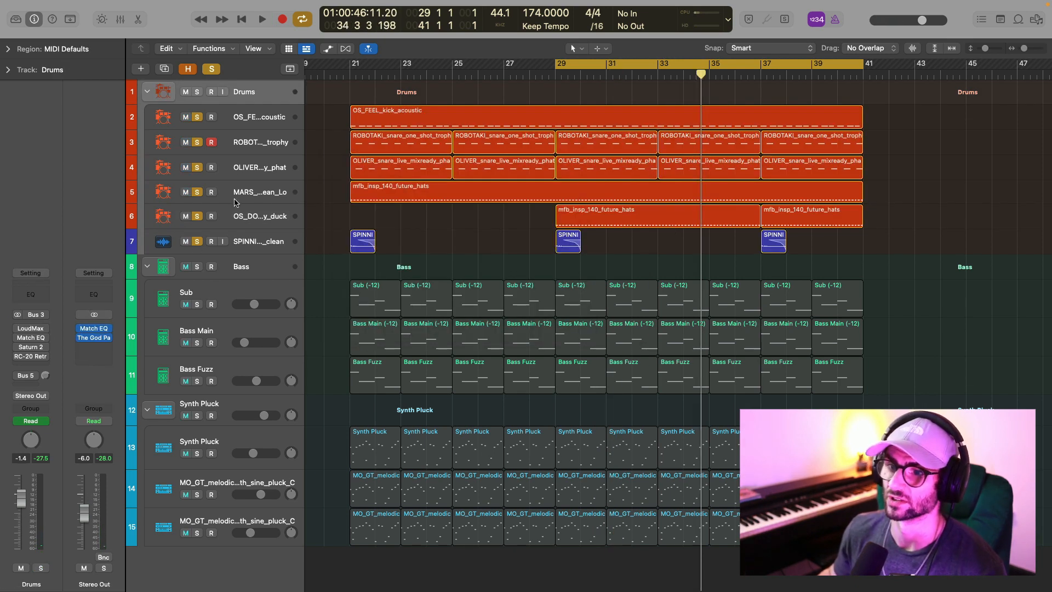
pyautogui.click(253, 236)
pyautogui.click(144, 52)
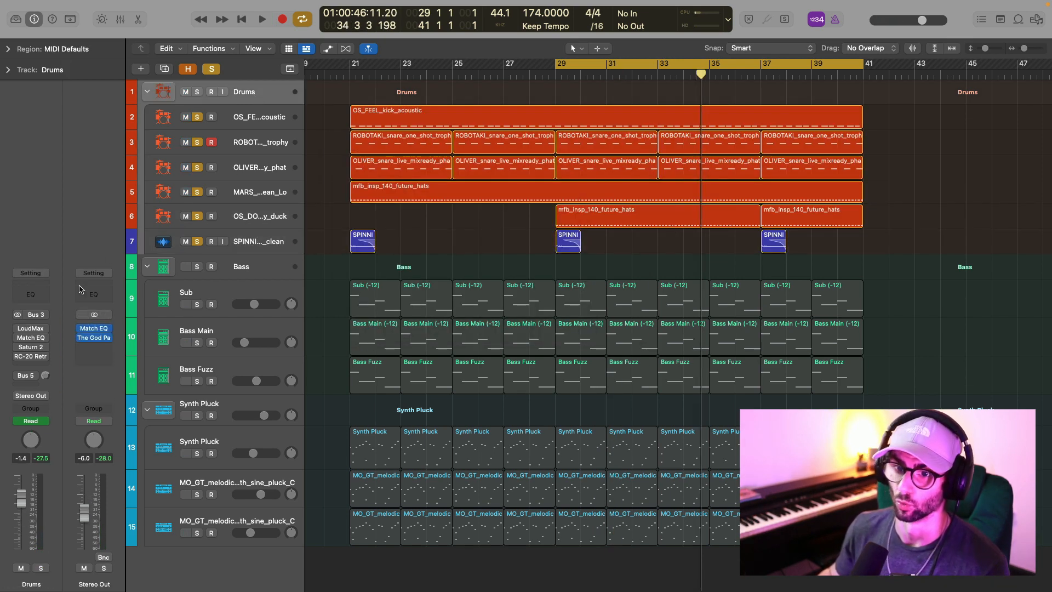
# Enable LoudMax on the Drums stack and play all the drums through it while checking its levels.
pyautogui.click(30, 331)
pyautogui.press('space')
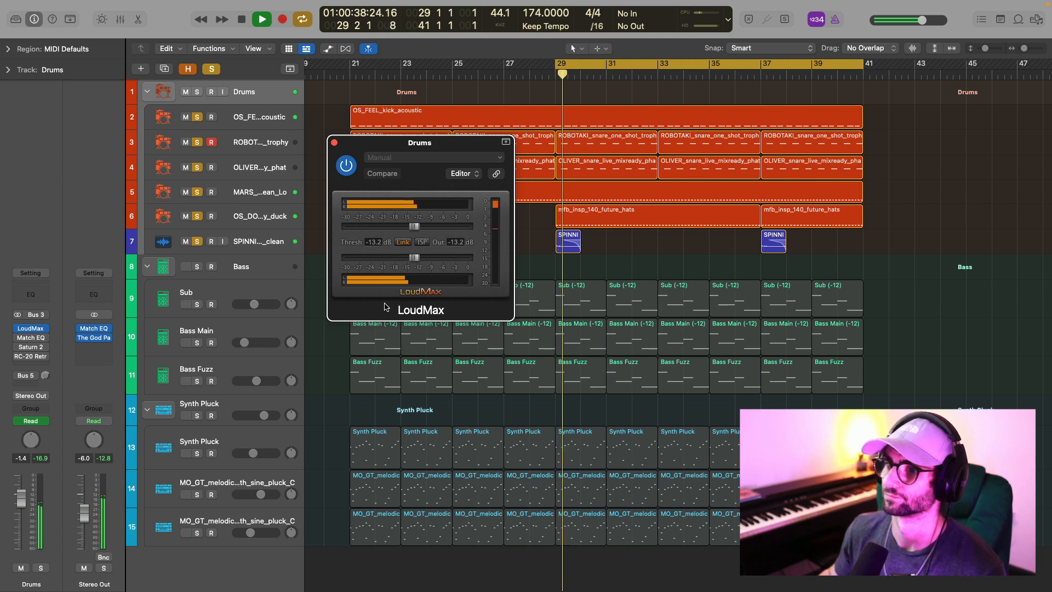
pyautogui.click(333, 142)
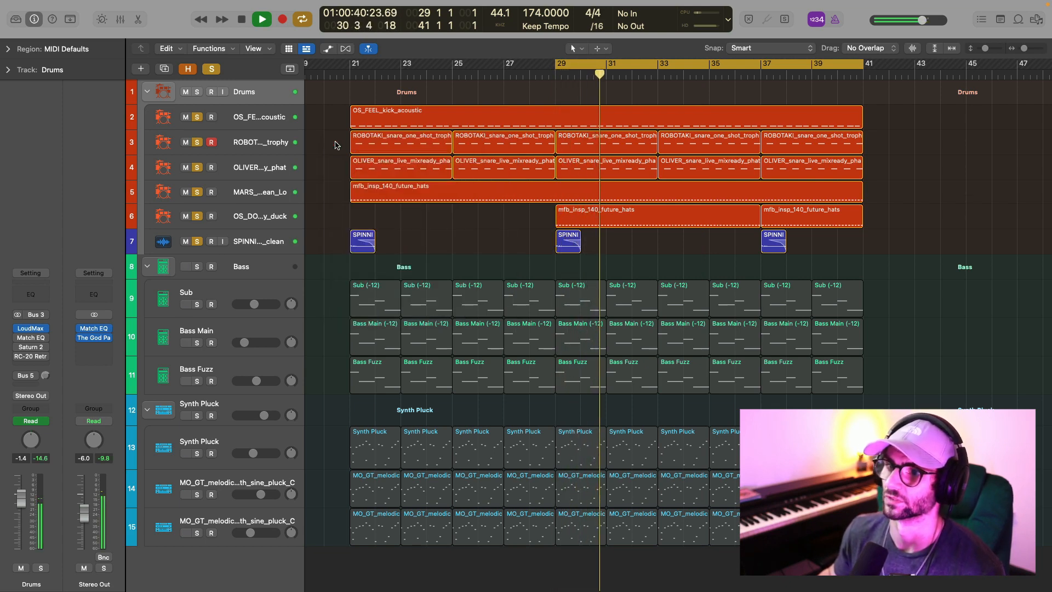
pyautogui.press('space')
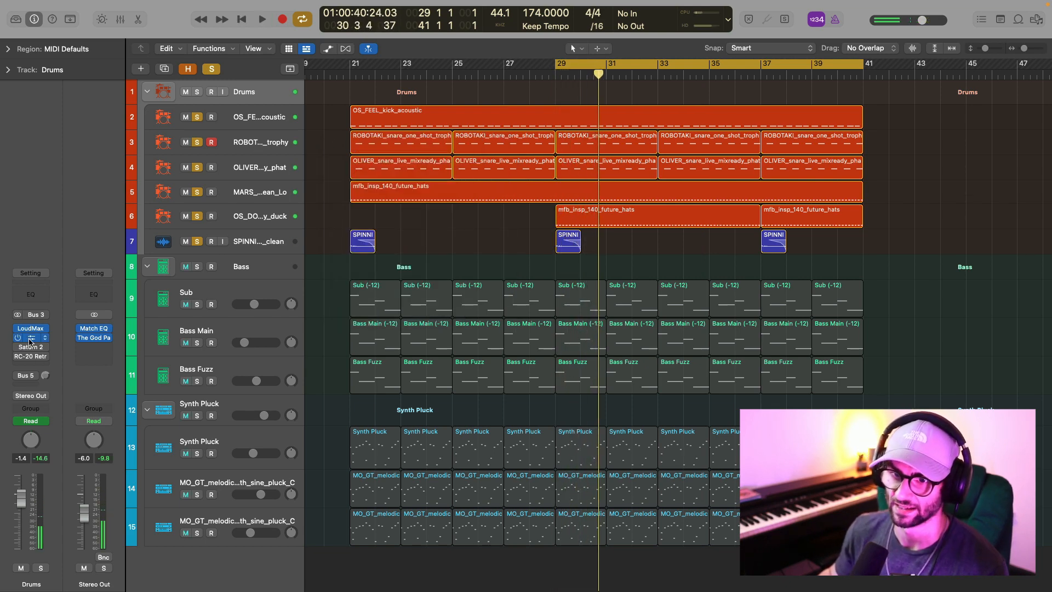
# Enable Match EQ on the Drums stack and review its EQ curve.
pyautogui.click(30, 338)
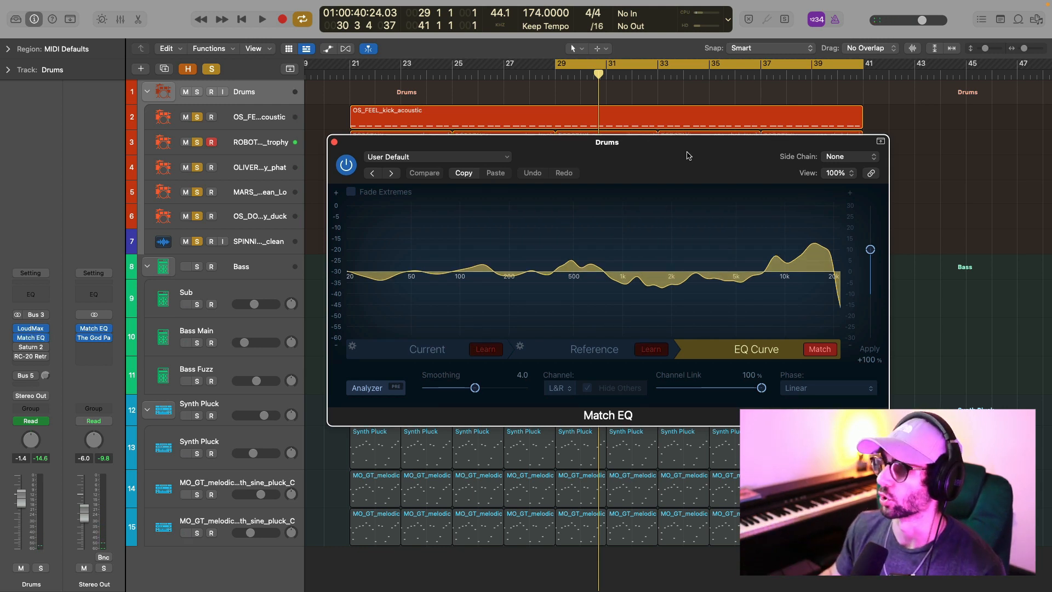
pyautogui.moveTo(688, 156); pyautogui.dragTo(634, 149)
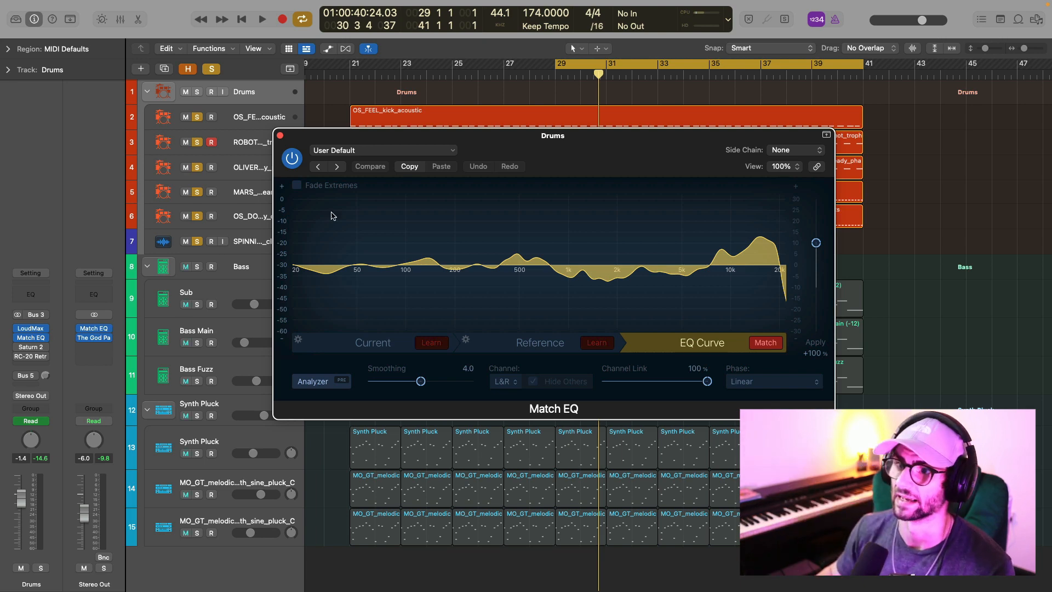
pyautogui.click(279, 135)
# Enable Saturn 2 and RC-20 Retro Color on the Drums stack and review their settings.
pyautogui.click(26, 349)
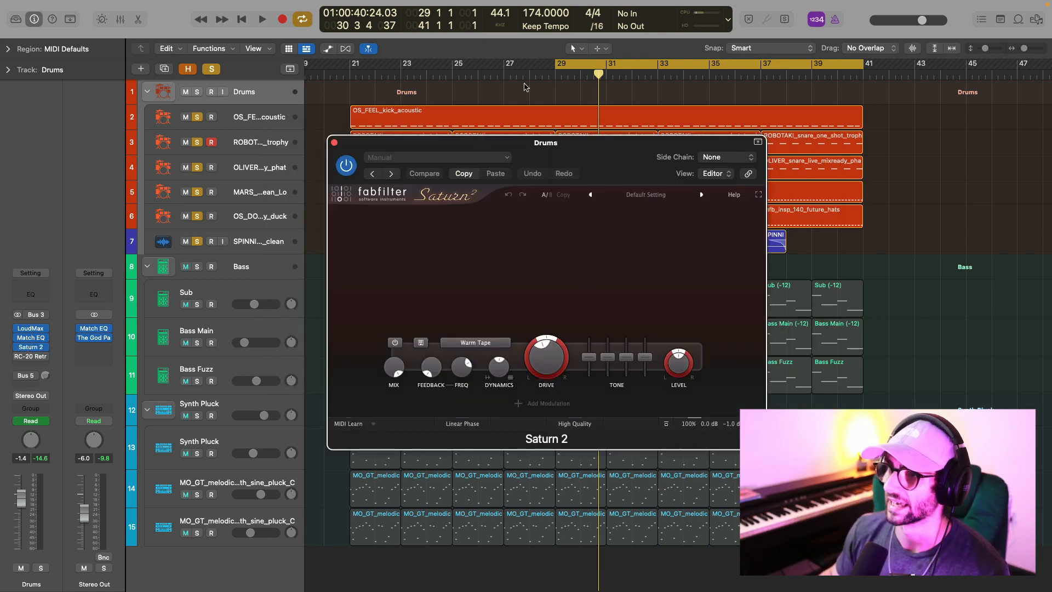
pyautogui.click(32, 357)
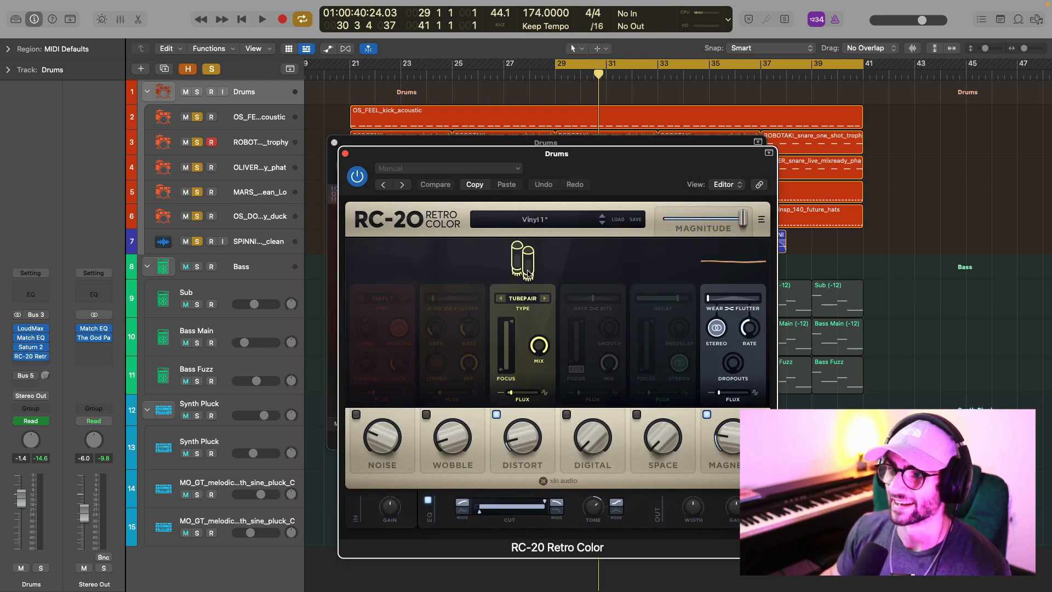
pyautogui.moveTo(612, 152); pyautogui.dragTo(606, 108)
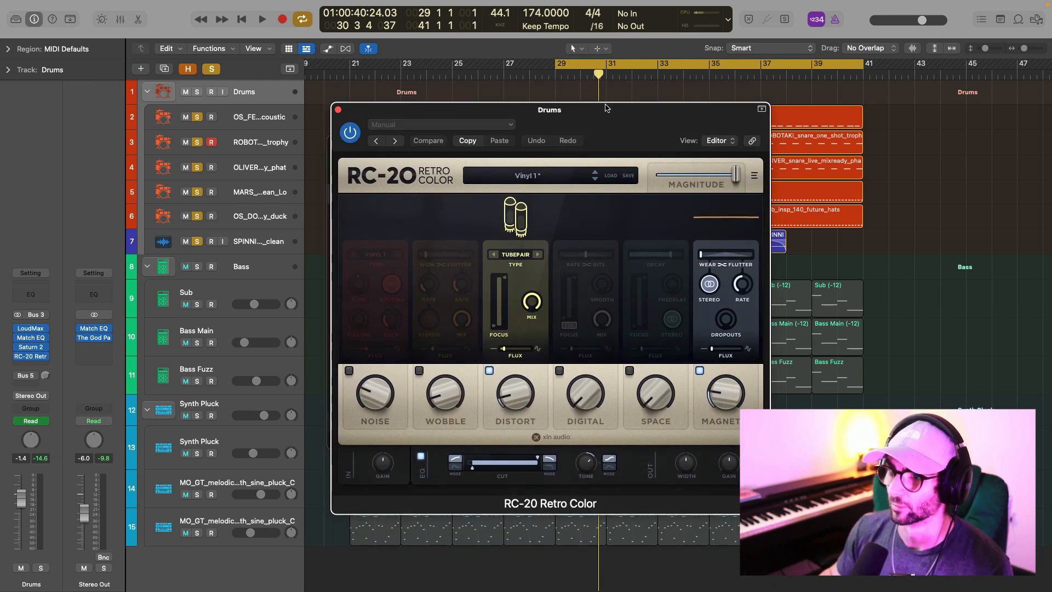
pyautogui.click(338, 109)
pyautogui.click(337, 143)
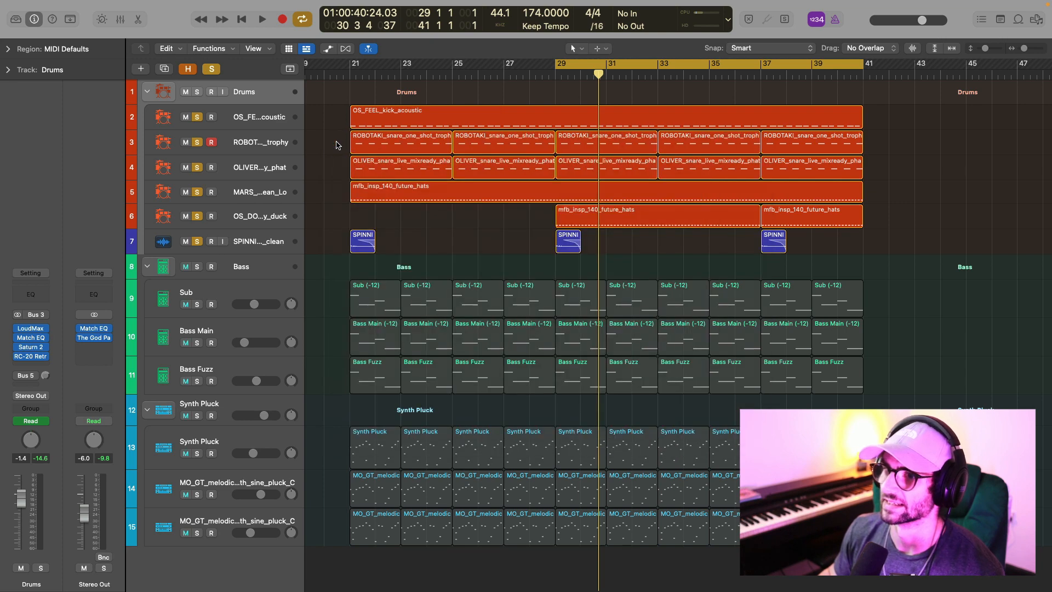
# Play the full drum mix and compare it with the Drums stack's effects enabled and bypassed.
pyautogui.press('space')
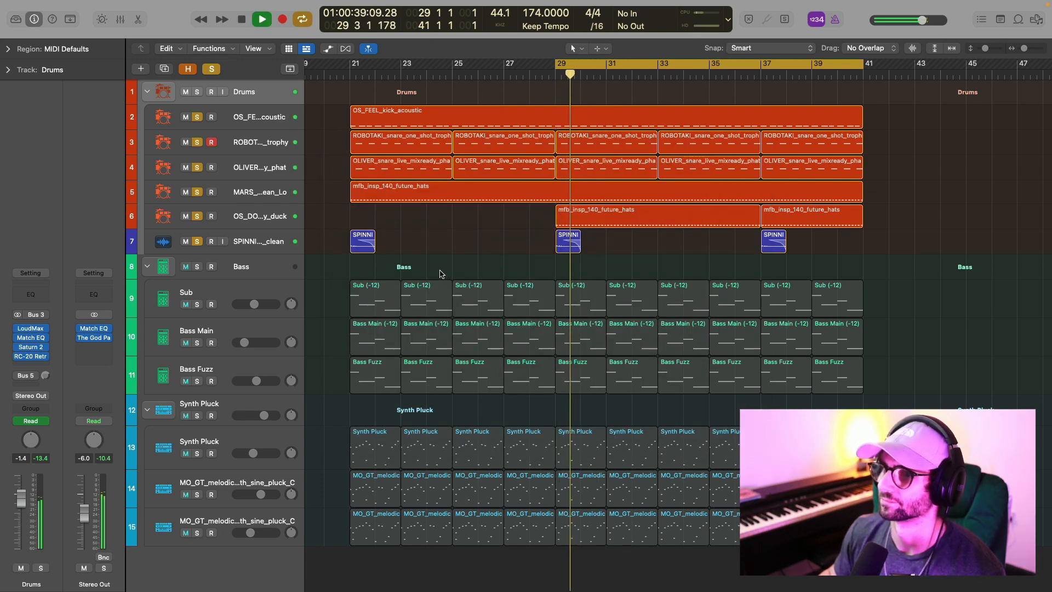
pyautogui.moveTo(18, 360)
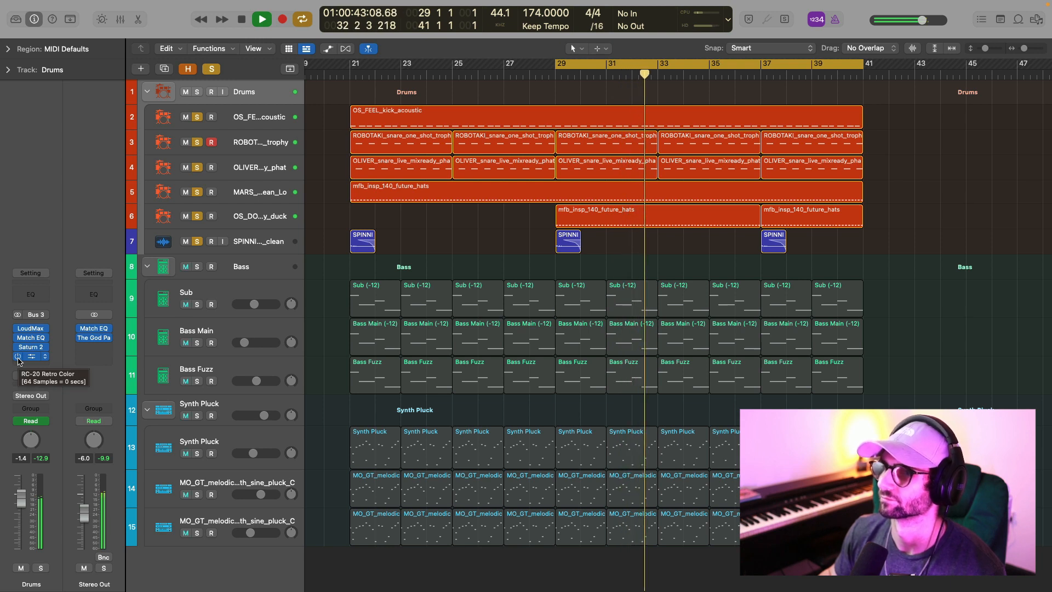
pyautogui.press('space')
pyautogui.press('space')
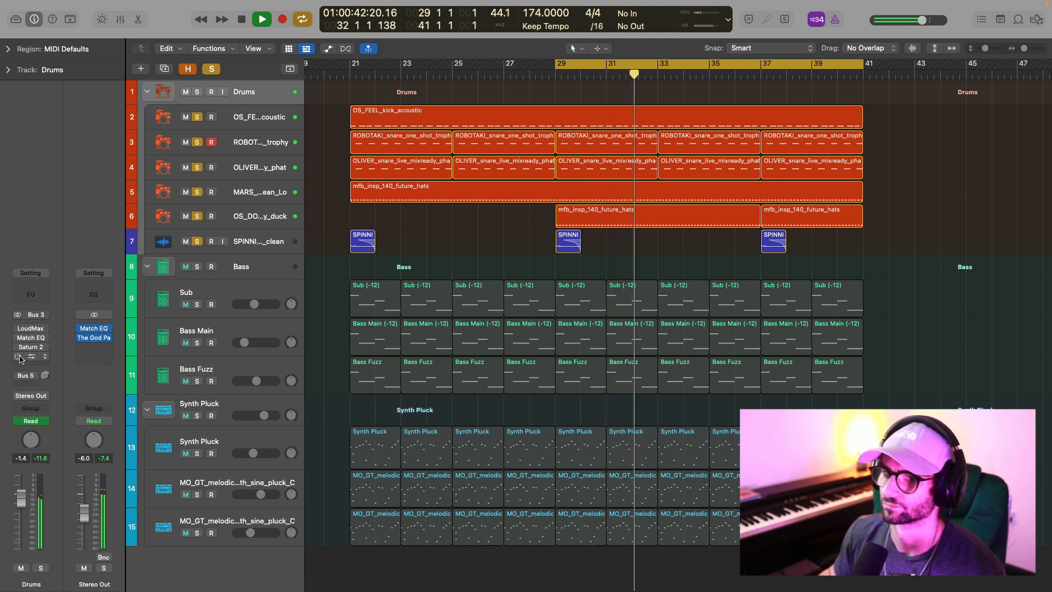
pyautogui.press('space')
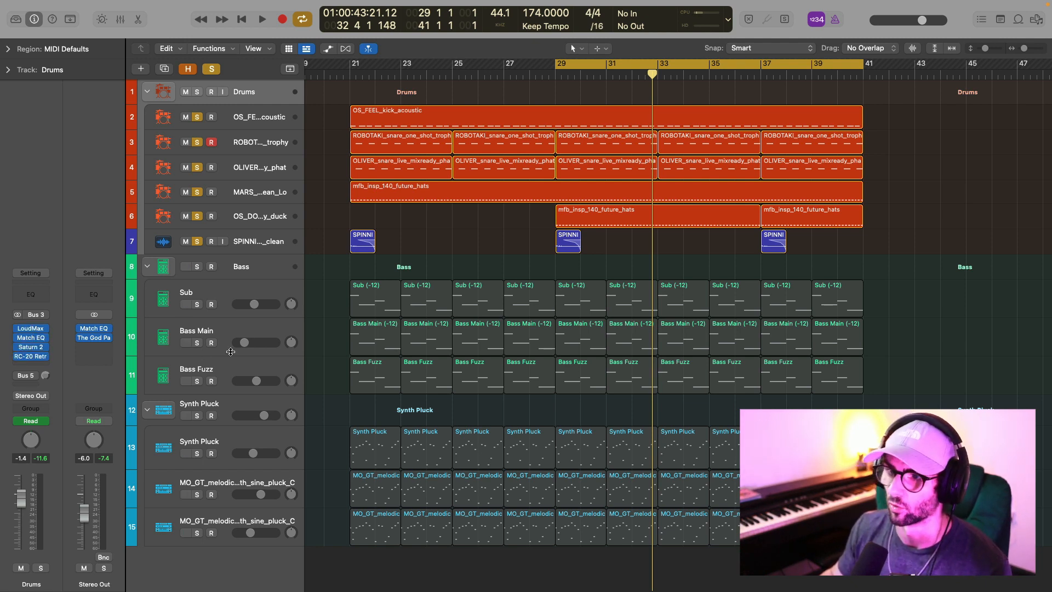
# Enable the Bus 5 send on the Drums stack and audition the drums while reviewing the Compressor on the parallel compression bus.
pyautogui.click(28, 375)
pyautogui.click(31, 377)
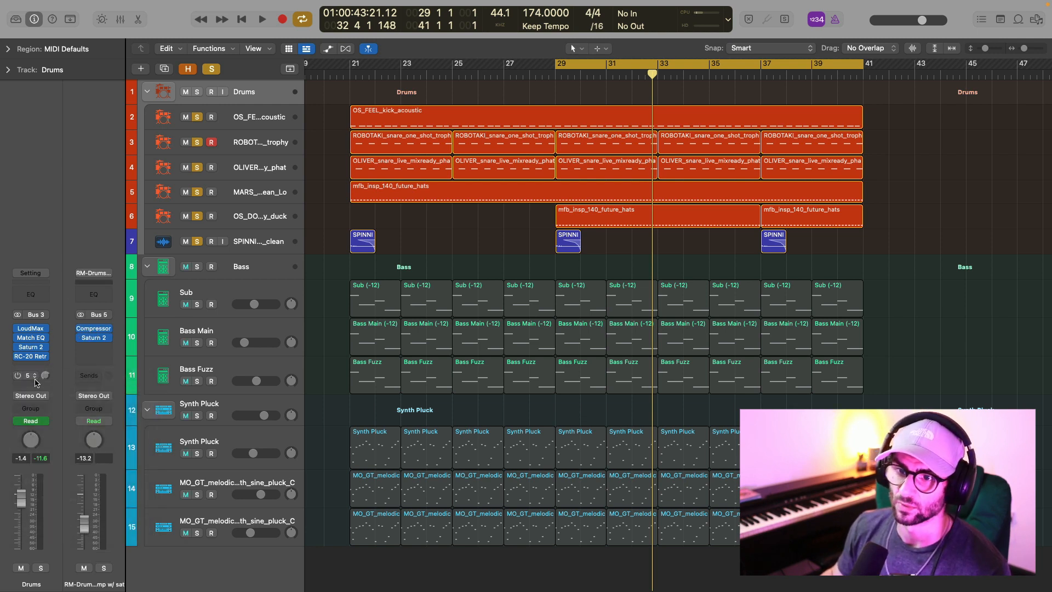
pyautogui.click(96, 328)
pyautogui.moveTo(648, 145); pyautogui.dragTo(610, 74)
pyautogui.press('space')
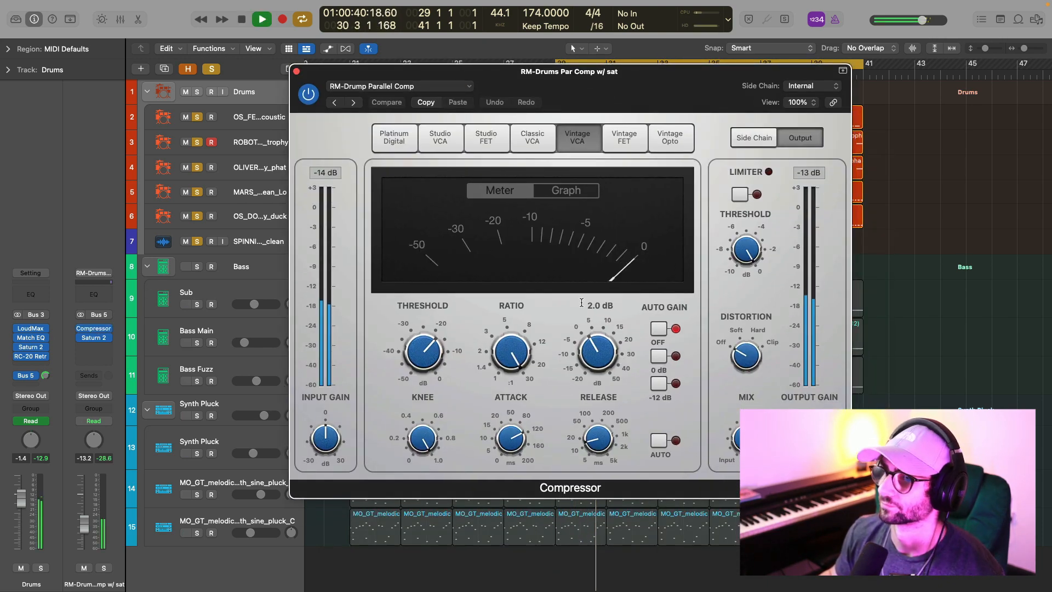
pyautogui.press('space')
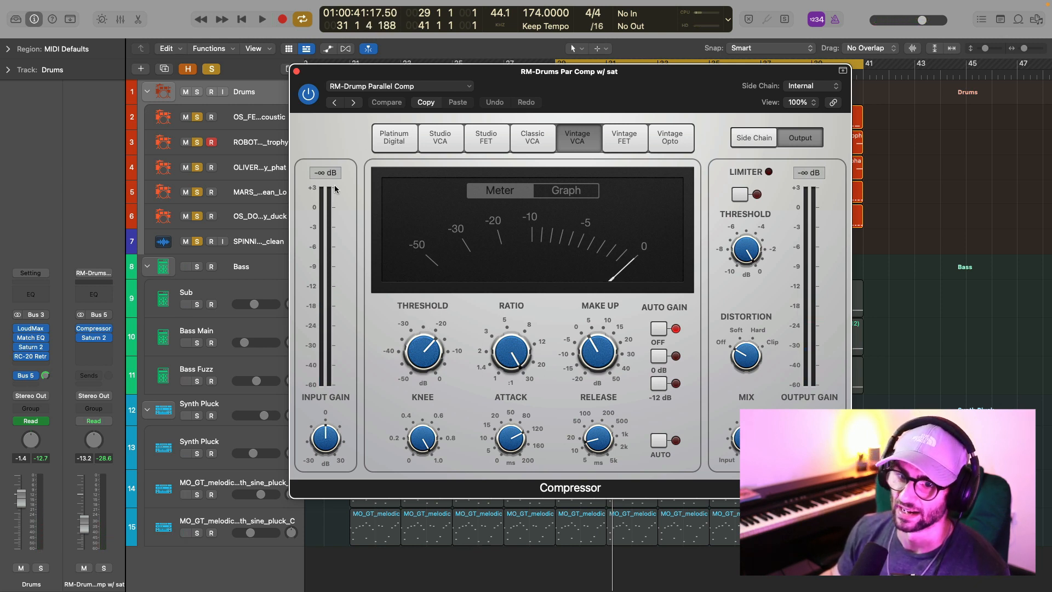
# Review Saturn 2 on the parallel drum bus and play the drums to judge the Bus 5 send.
pyautogui.click(298, 69)
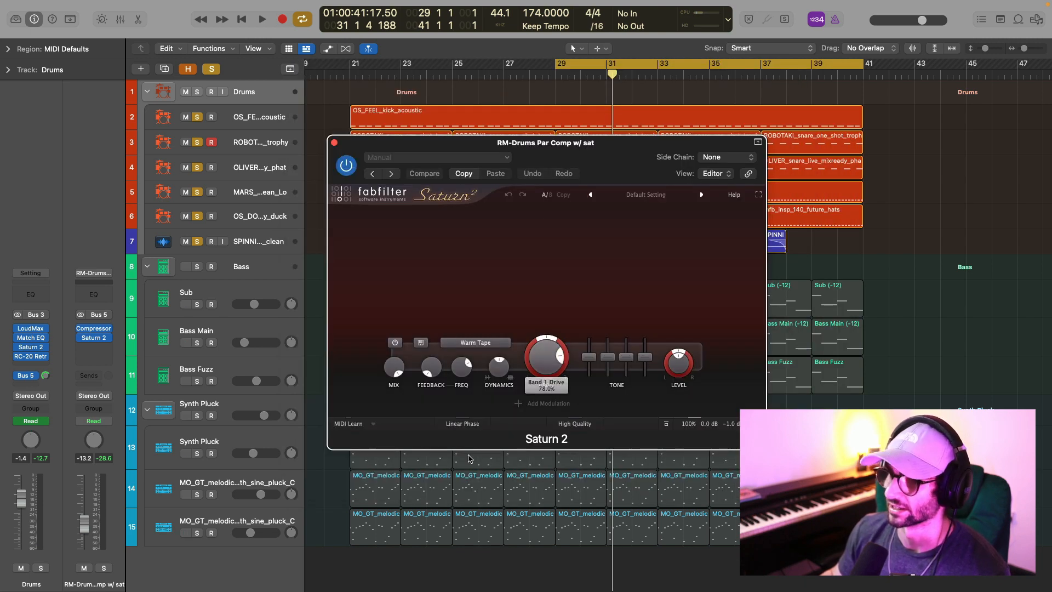
pyautogui.click(334, 142)
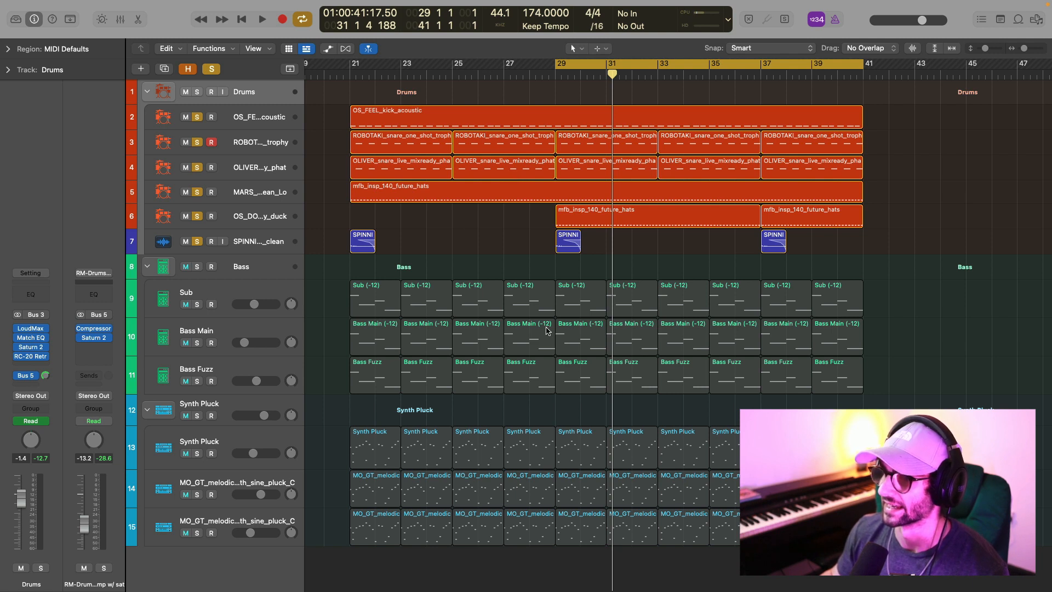
pyautogui.press('space')
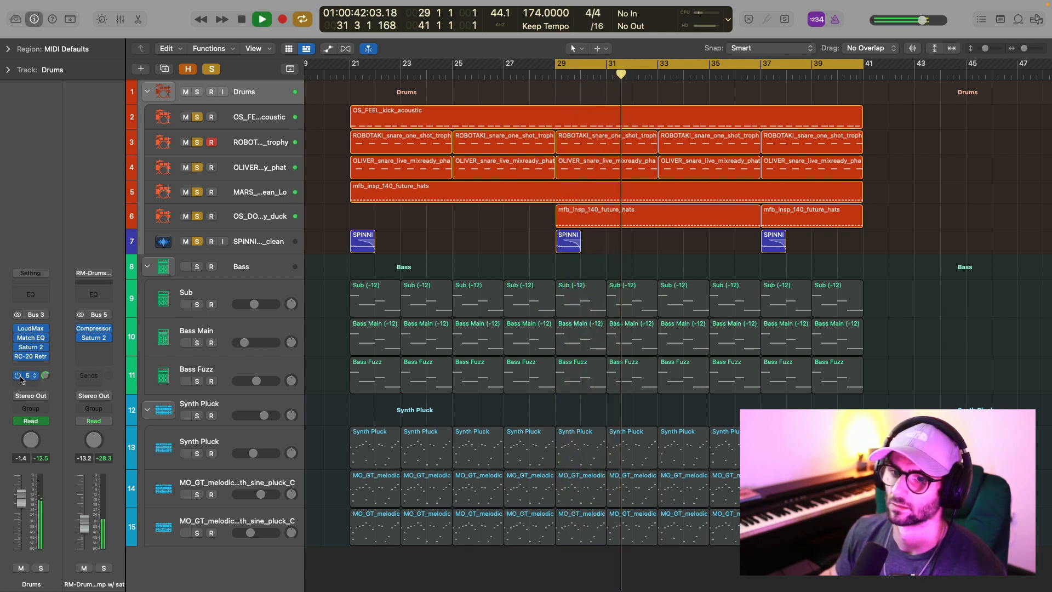
pyautogui.press('space')
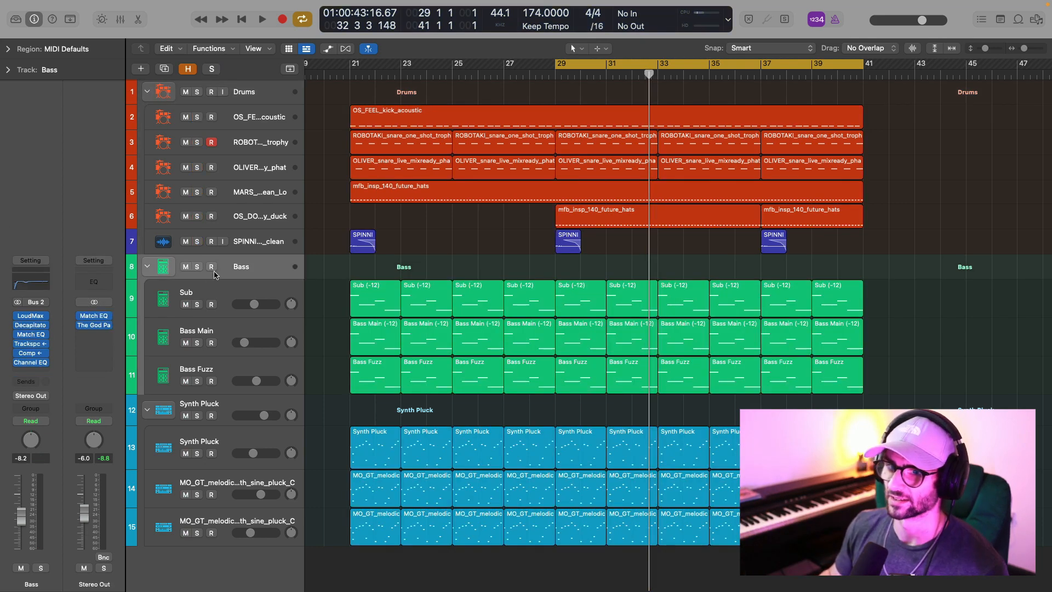
# Solo the Bass stack and bypass all of its insert effects.
pyautogui.click(199, 268)
pyautogui.click(257, 301)
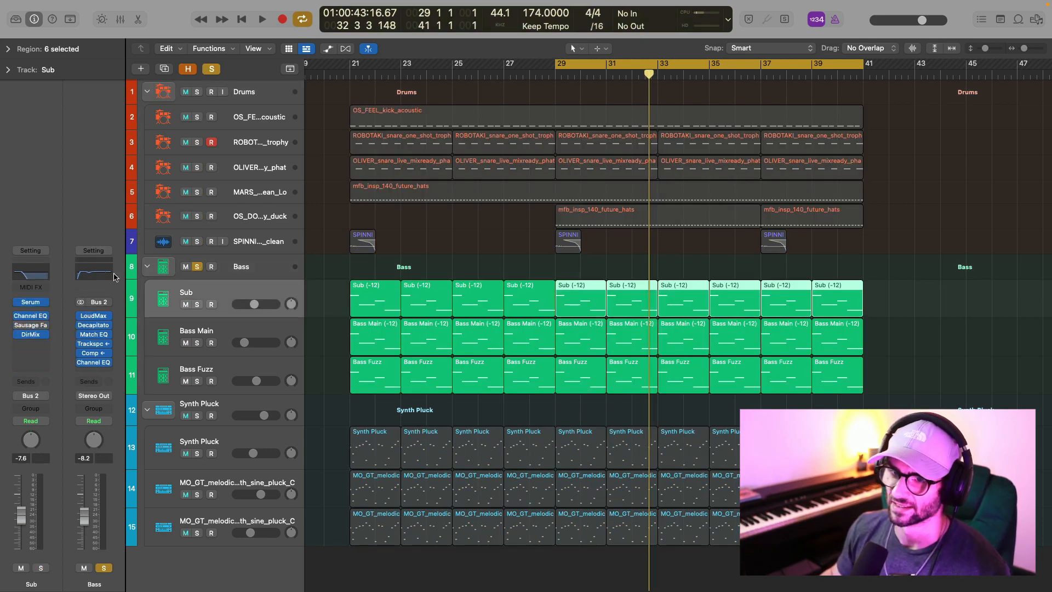
pyautogui.click(250, 268)
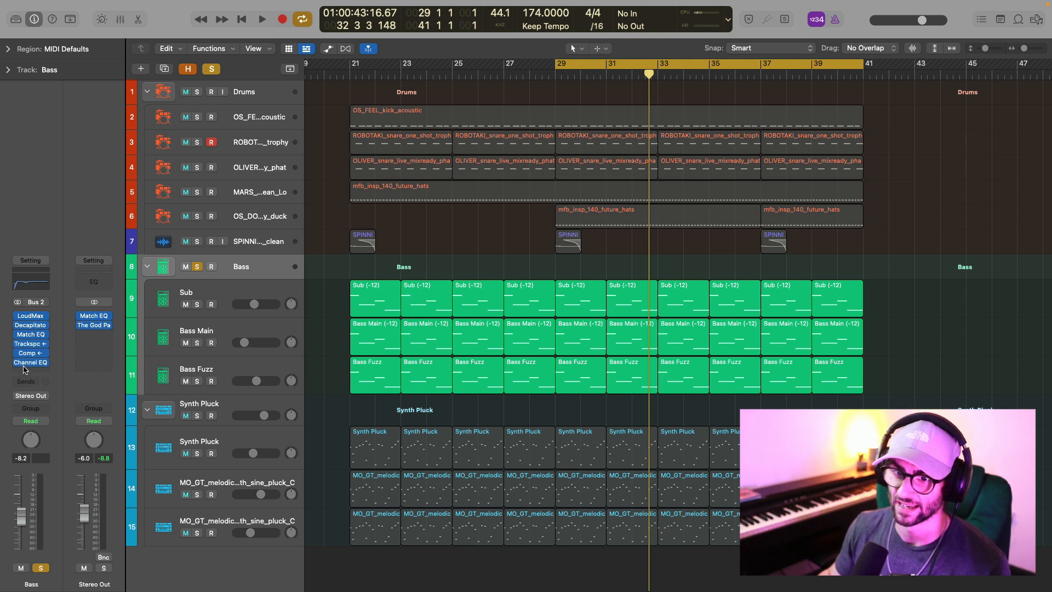
pyautogui.click(265, 367)
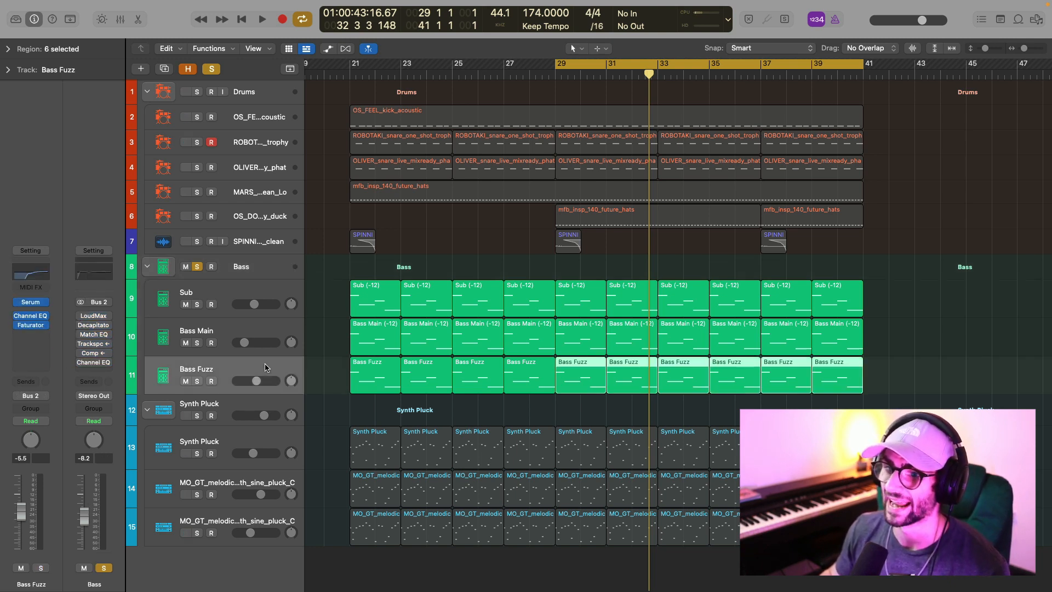
# Solo the Sub track and audition its Serum BA Reese 1 patch with the track's insert effects bypassed.
pyautogui.click(241, 297)
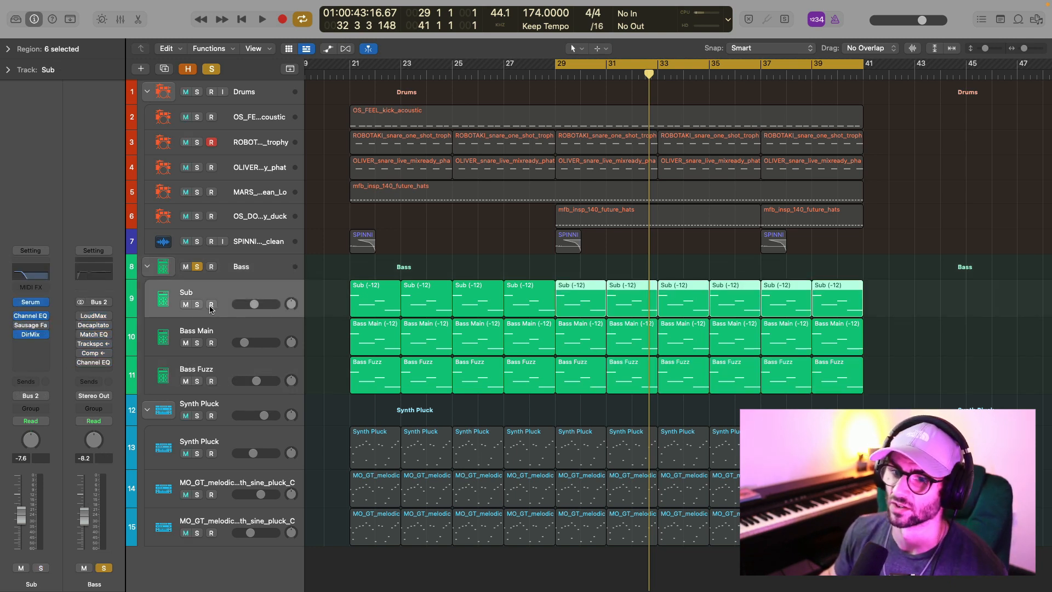
pyautogui.click(198, 304)
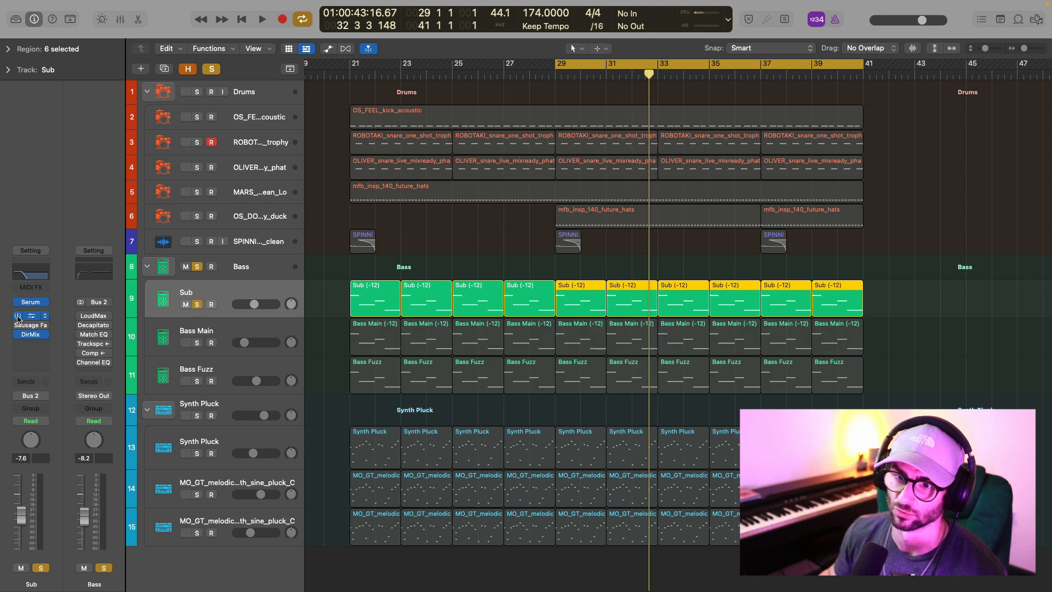
pyautogui.click(37, 301)
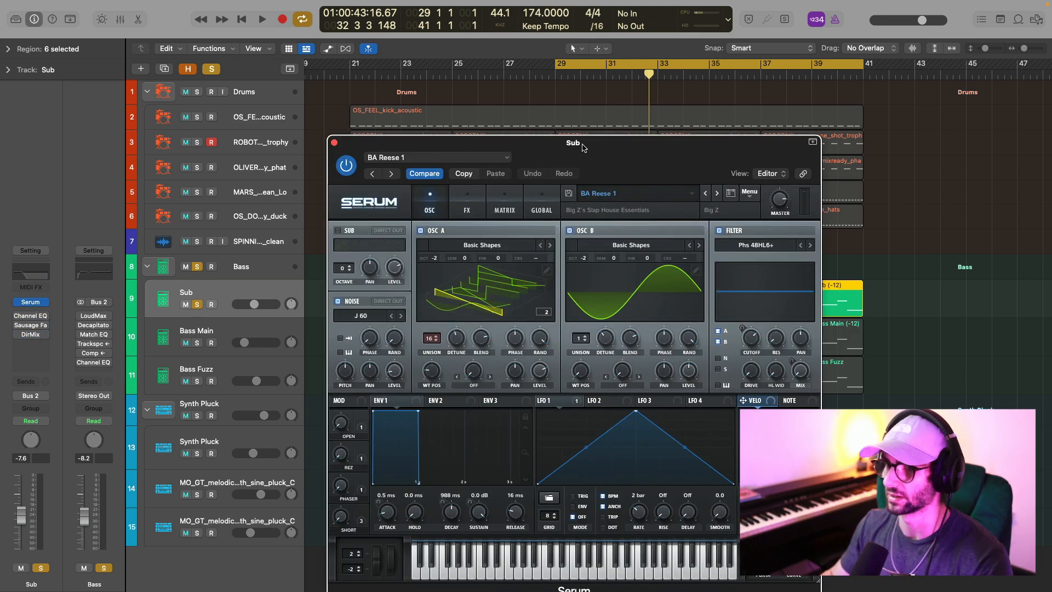
pyautogui.moveTo(651, 155); pyautogui.dragTo(629, 86)
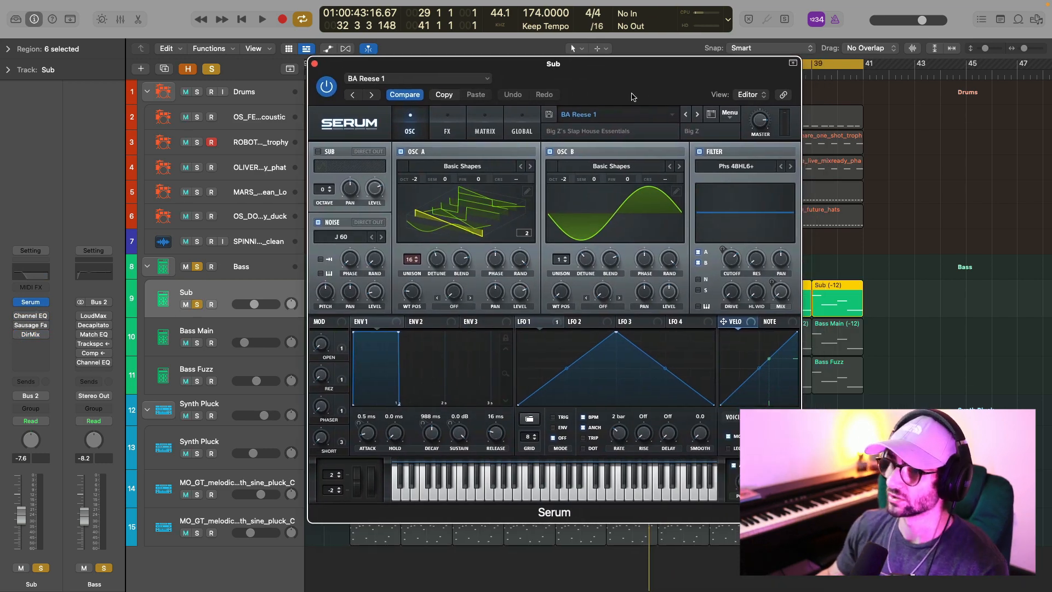
pyautogui.click(448, 139)
pyautogui.click(414, 135)
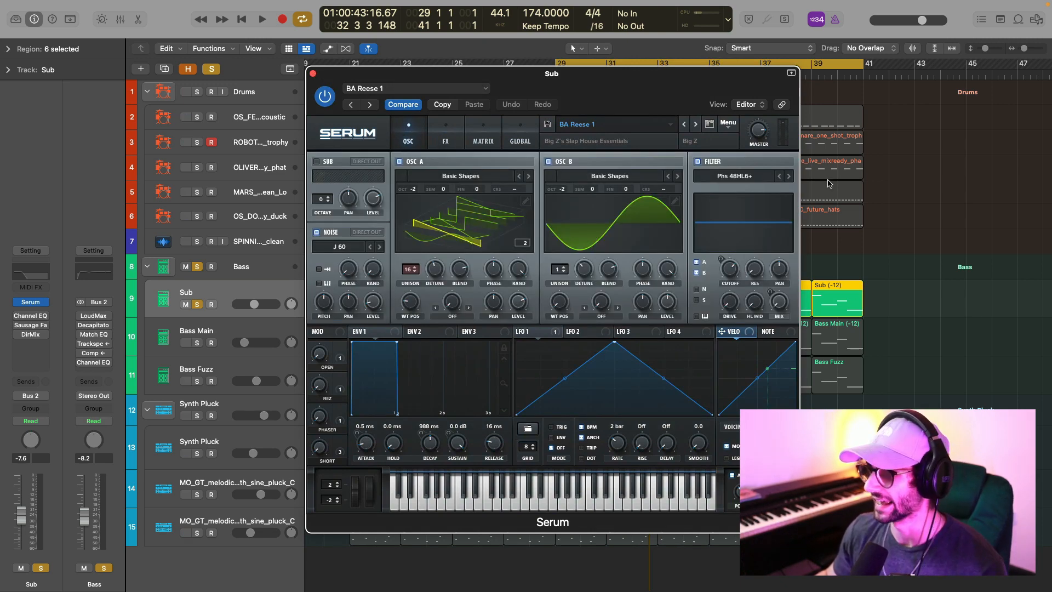
pyautogui.press('space')
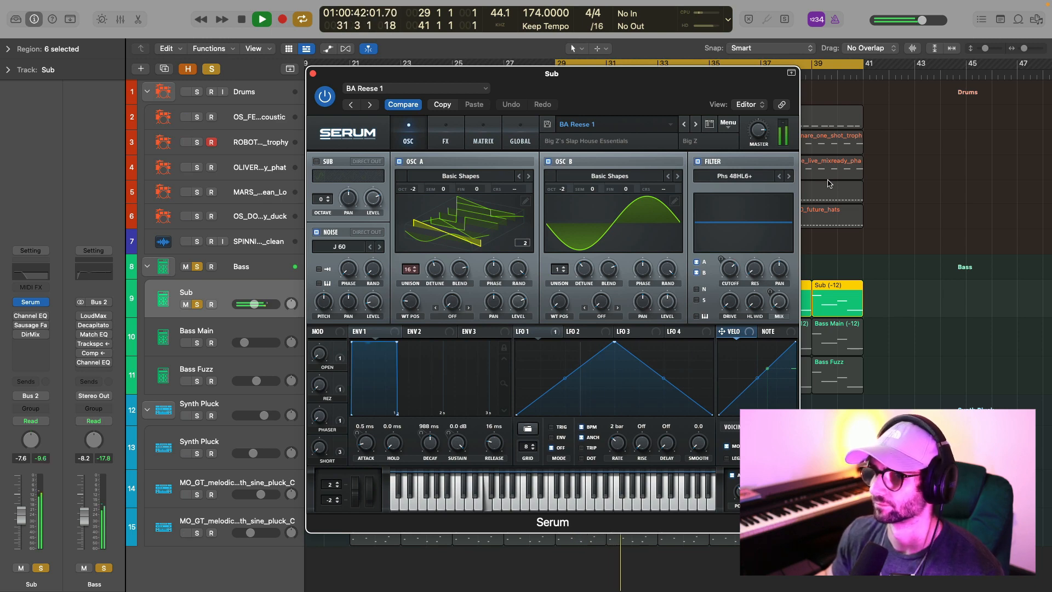
pyautogui.press('space')
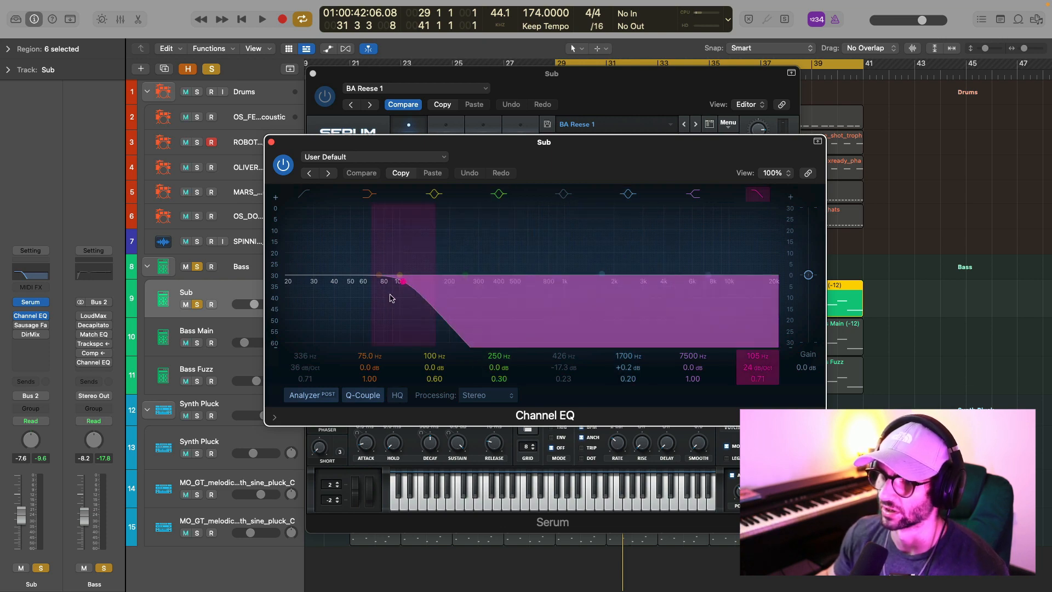
# Enable Channel EQ and Direction Mixer on the Sub track and play the sub through both effects.
pyautogui.click(271, 143)
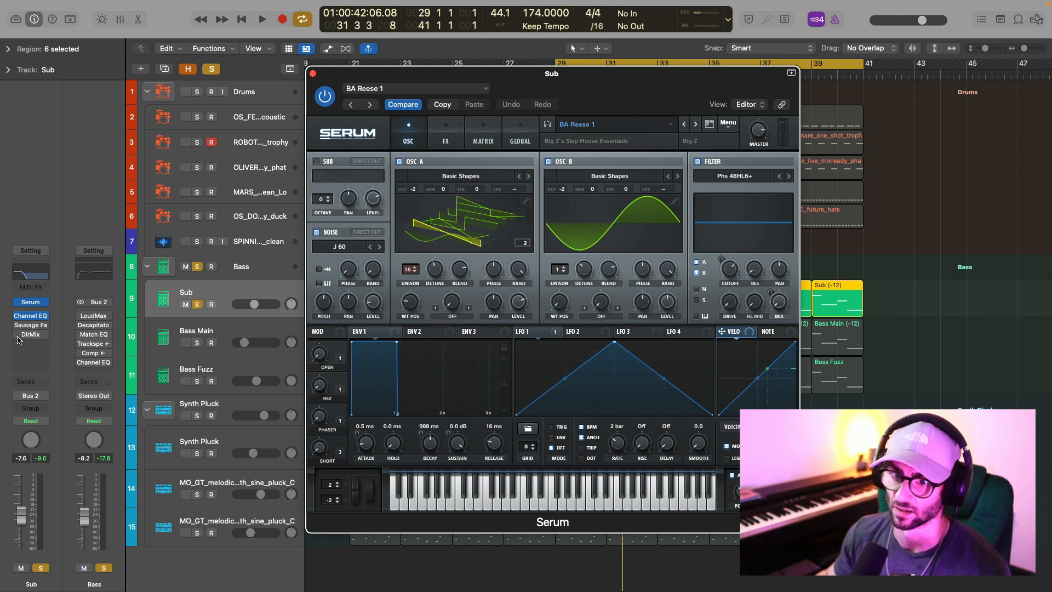
pyautogui.click(31, 334)
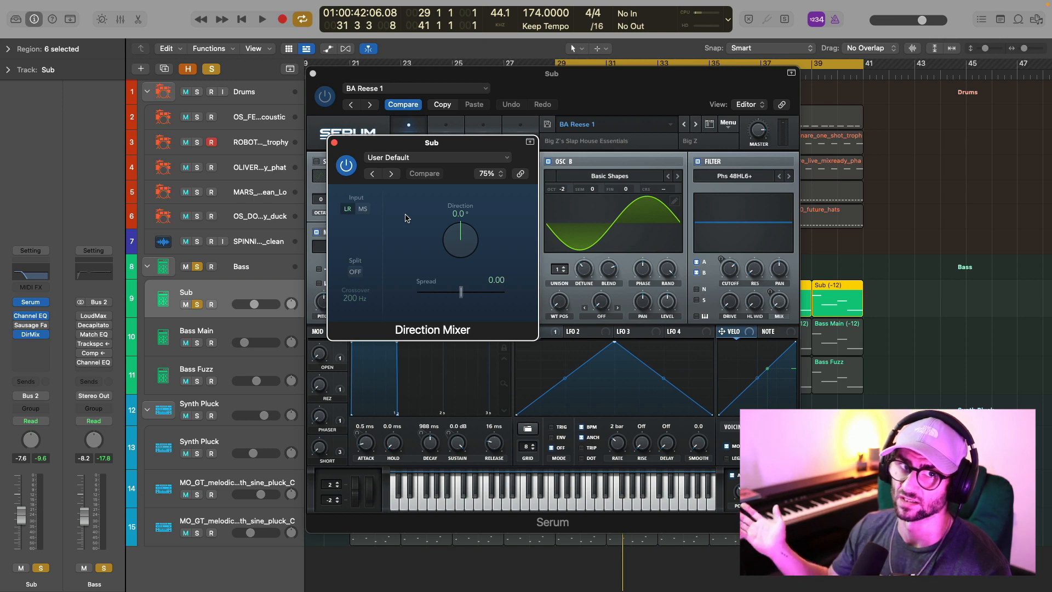
pyautogui.press('space')
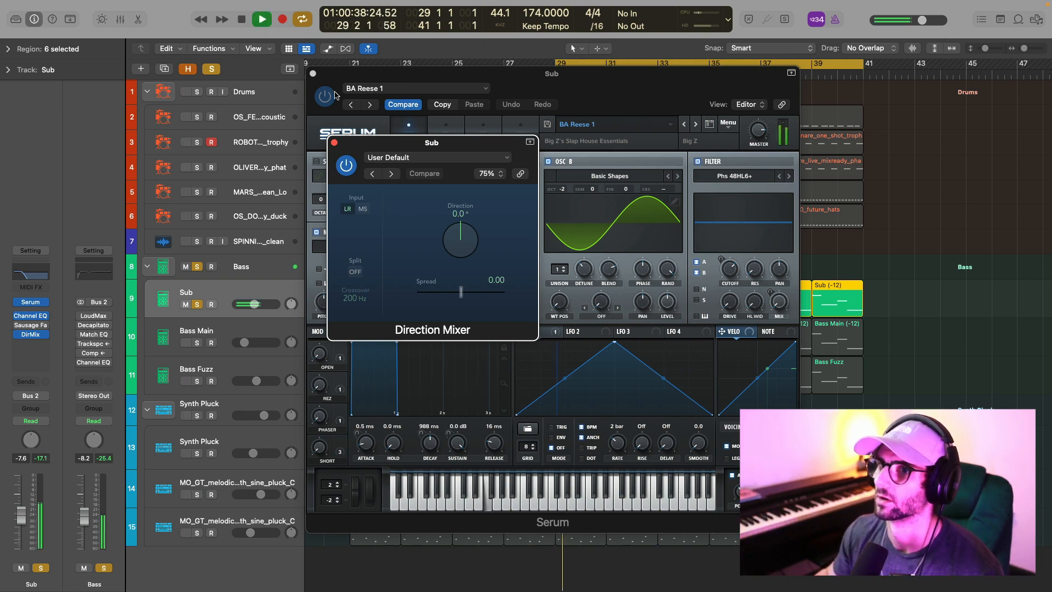
pyautogui.click(334, 143)
pyautogui.click(312, 74)
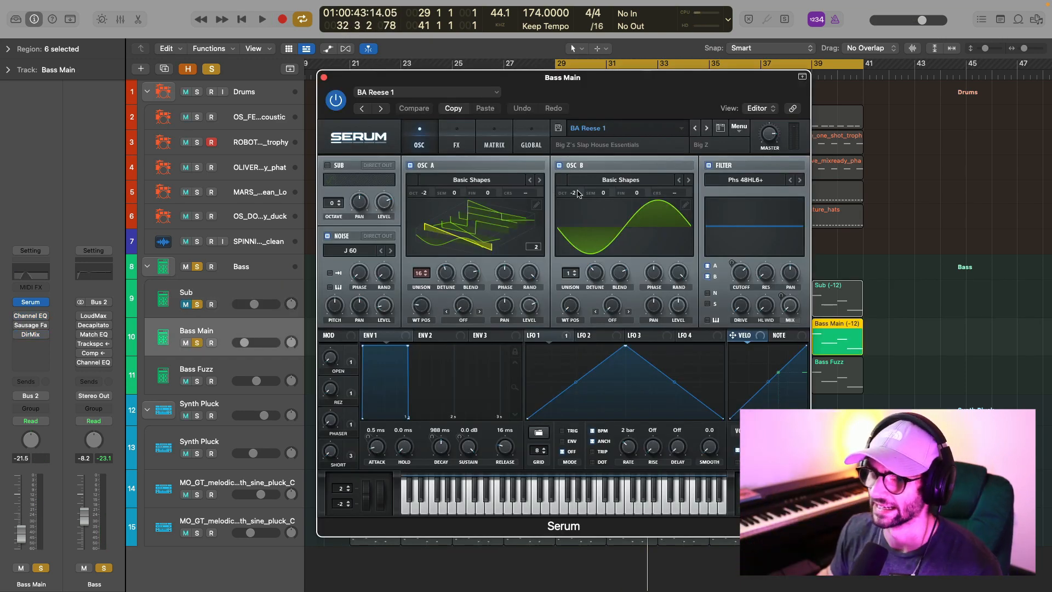
# Audition Bass Main's raw Serum patch, and play it with Channel EQ enabled while examining the EQ curve.
pyautogui.press('space')
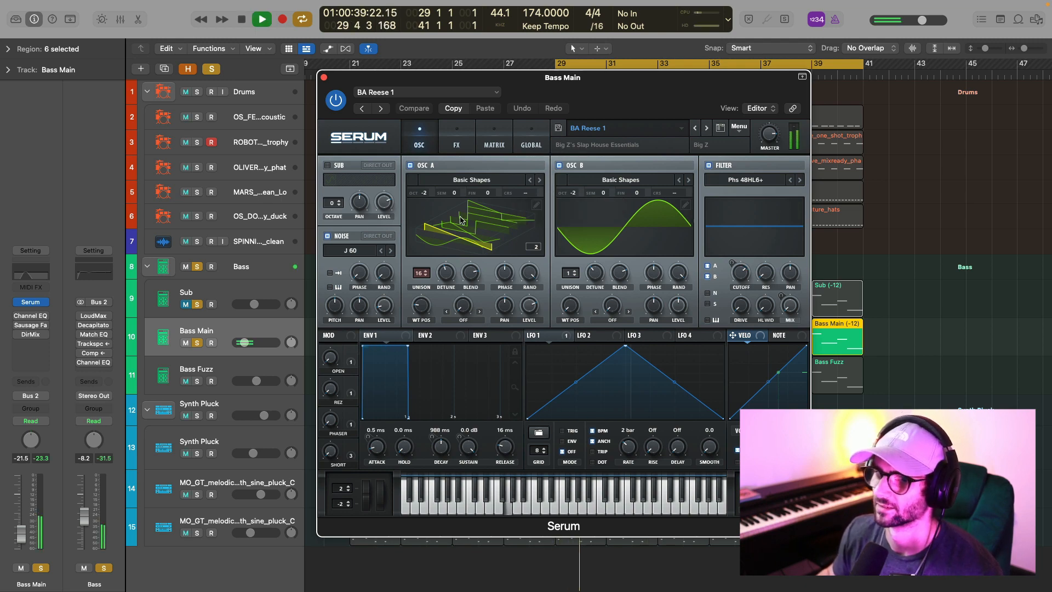
pyautogui.click(30, 315)
pyautogui.press('space')
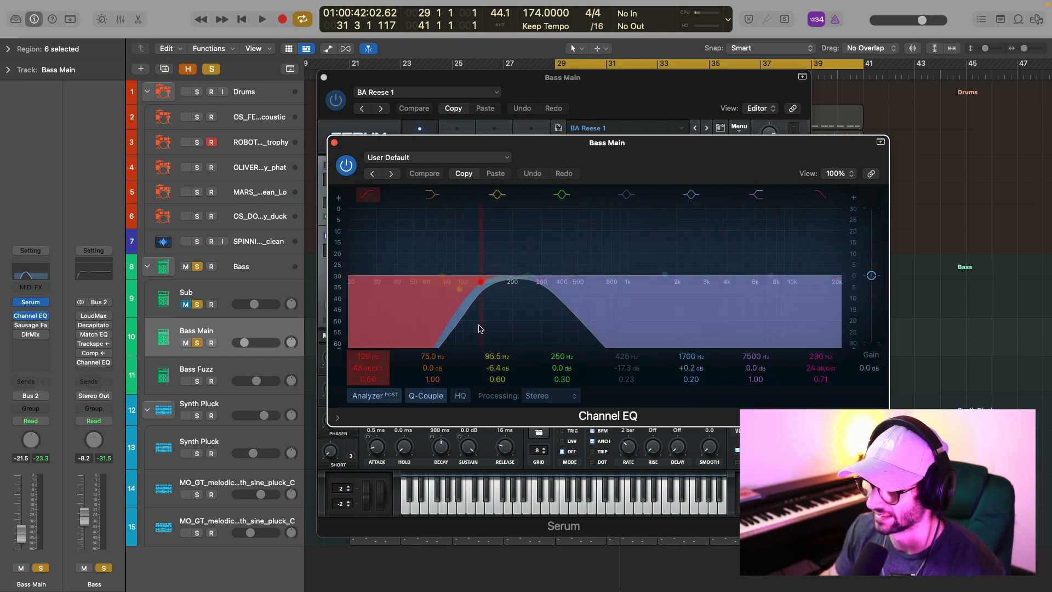
pyautogui.press('space')
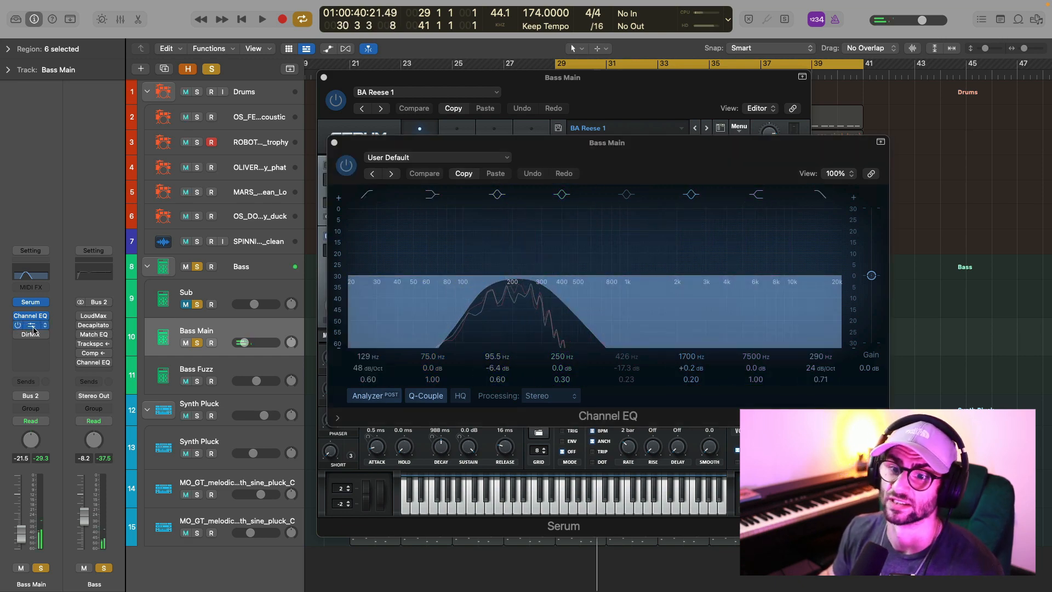
# Enable Sausage Fattener on Bass Main and audition it with Fatness at 100%, and enable Direction Mixer to review its spread.
pyautogui.click(32, 326)
pyautogui.press('space')
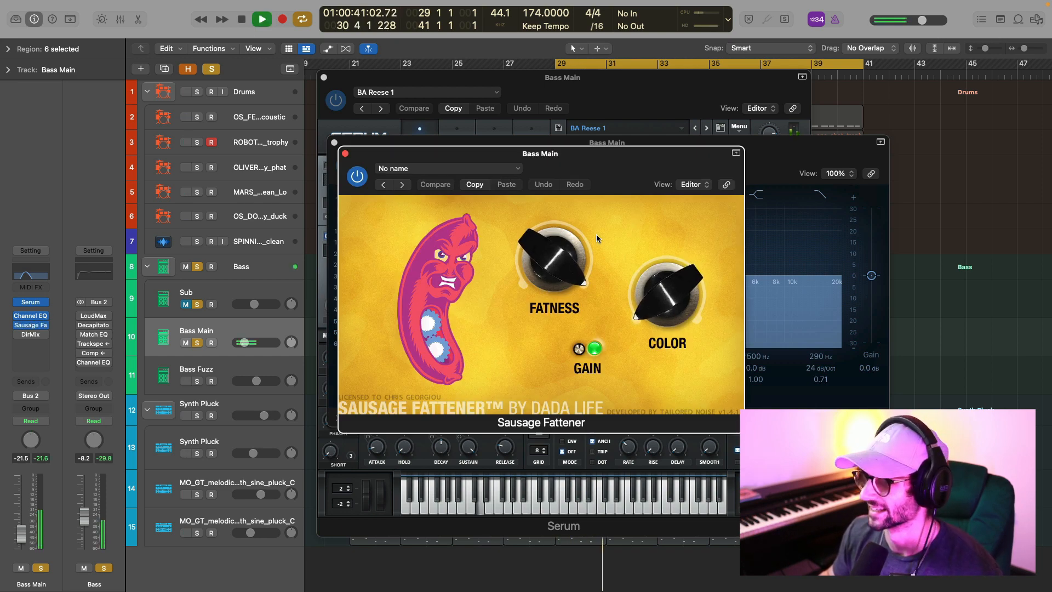
pyautogui.press('space')
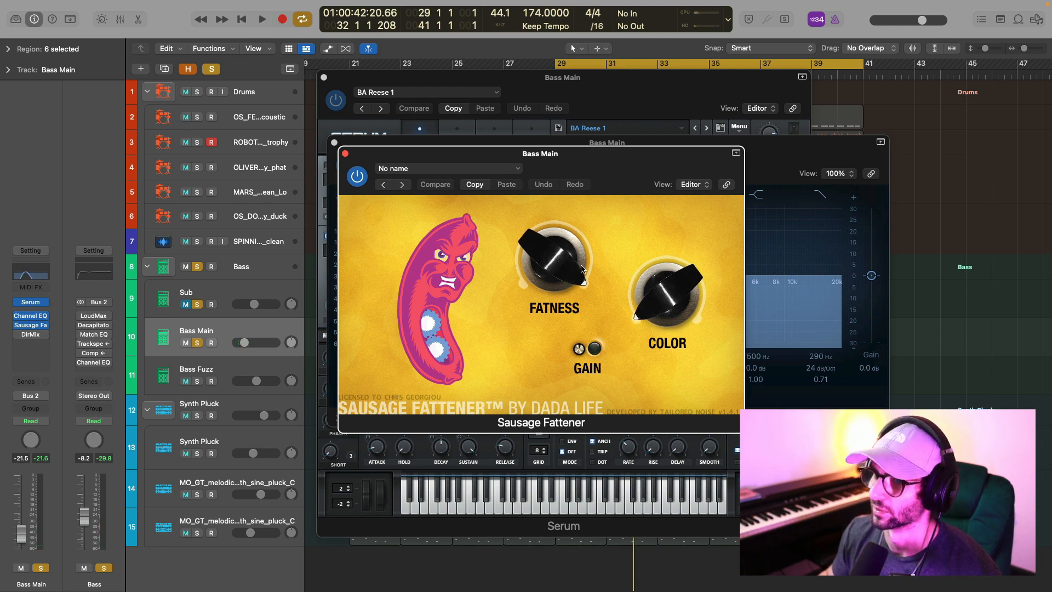
pyautogui.moveTo(582, 269); pyautogui.dragTo(627, 71)
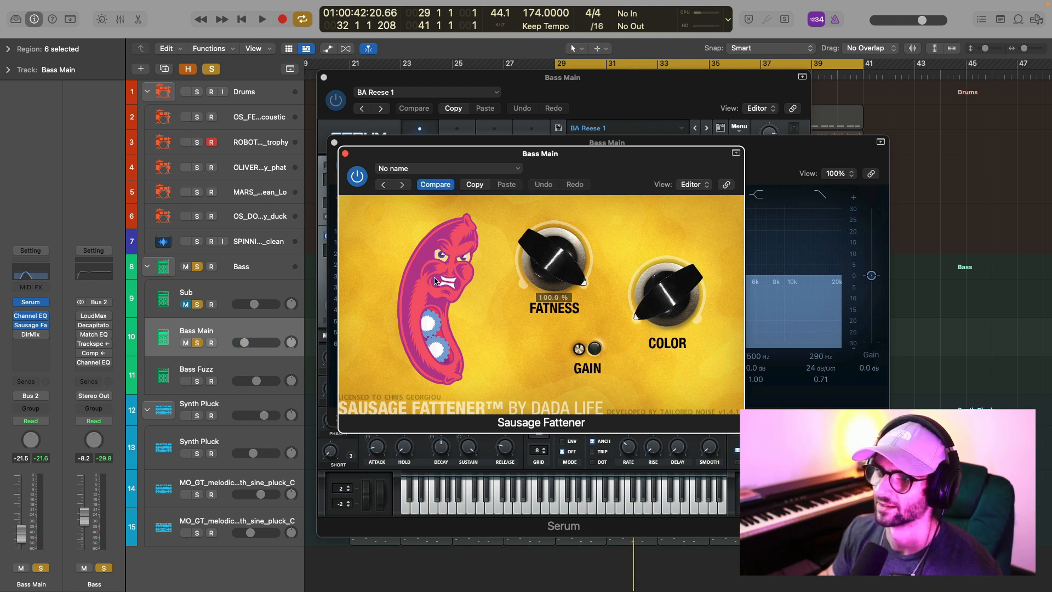
pyautogui.click(345, 153)
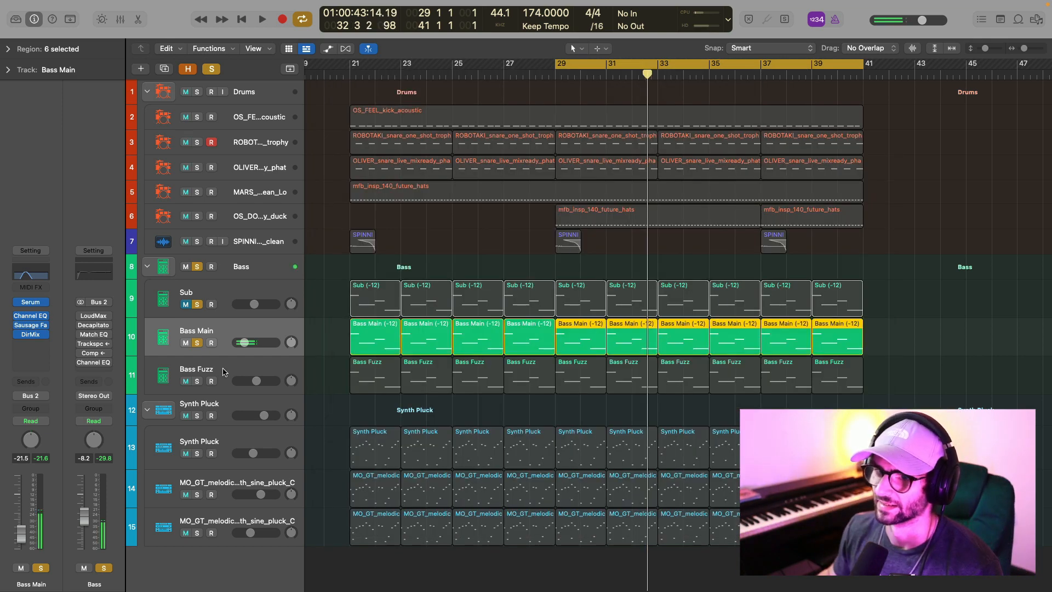
# Mute Bass Main and review the Serum patch on the Bass Fuzz track.
pyautogui.click(220, 364)
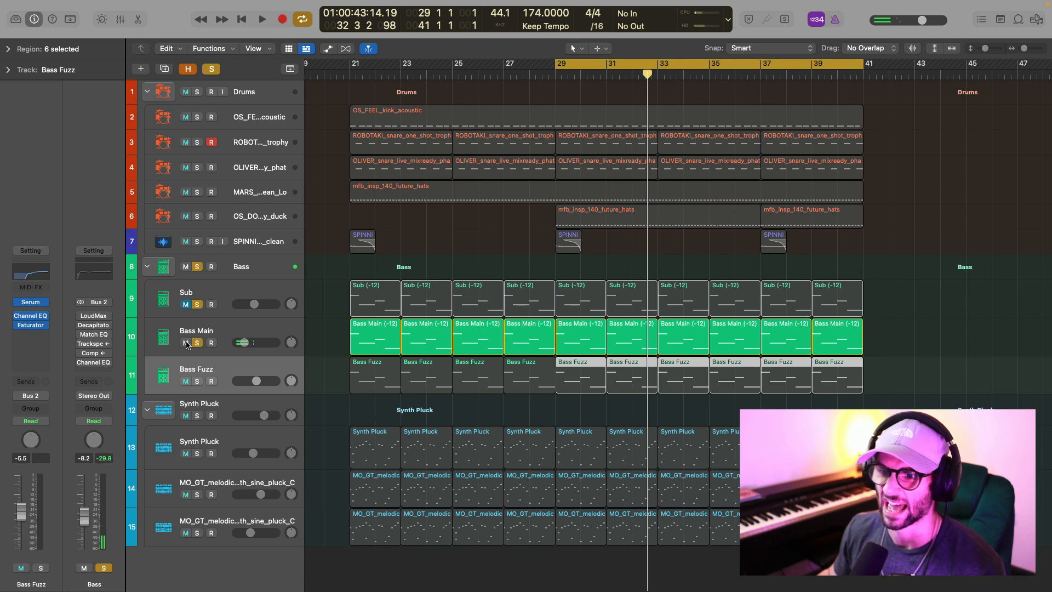
pyautogui.click(186, 344)
pyautogui.click(30, 302)
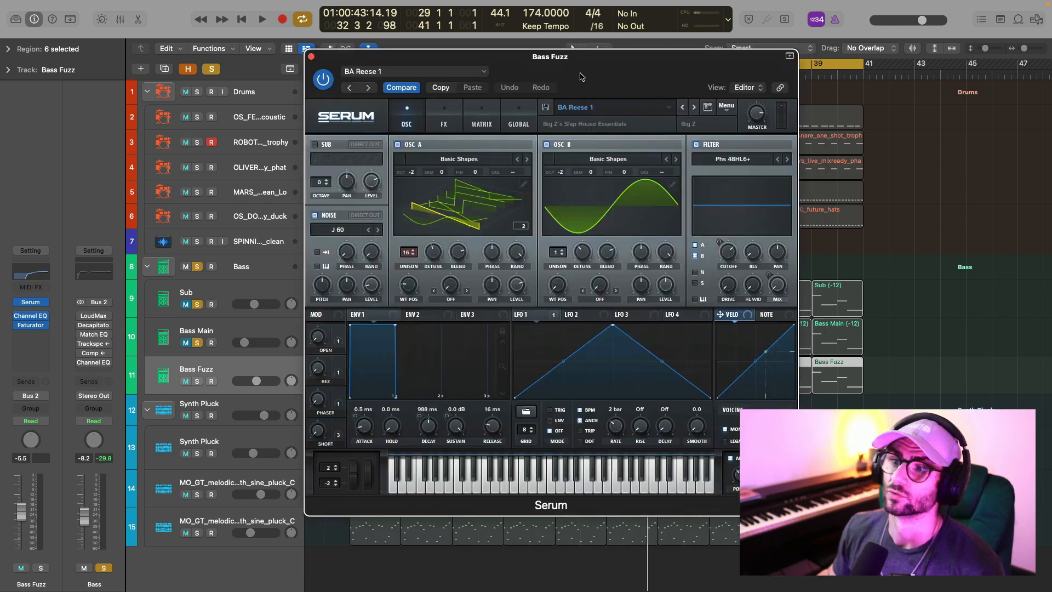
pyautogui.moveTo(582, 77); pyautogui.dragTo(599, 92)
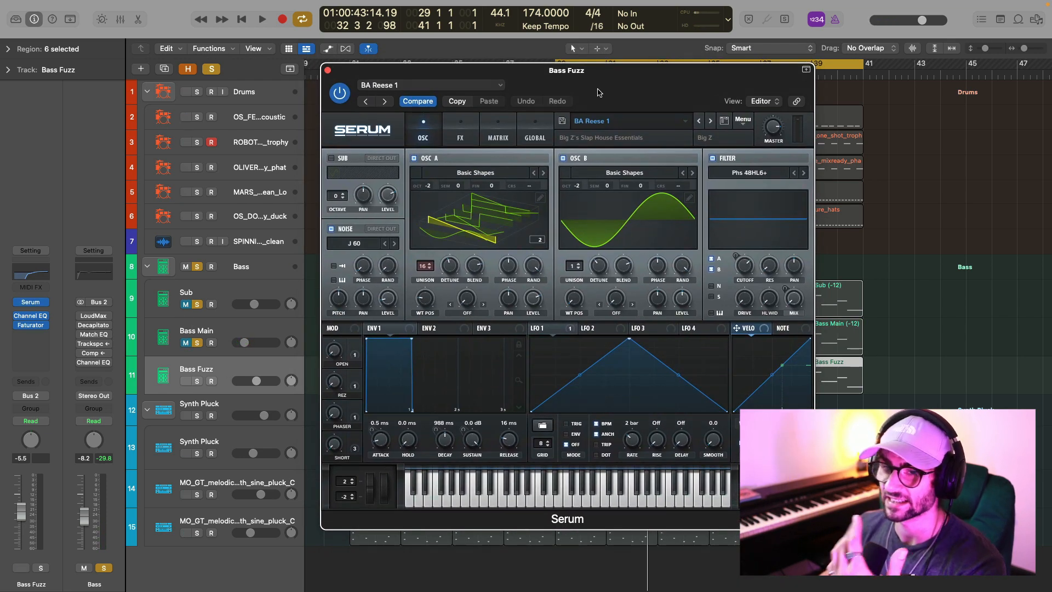
# Examine the Channel EQ curve and the Faturator settings on the Bass Fuzz track.
pyautogui.click(30, 302)
pyautogui.click(30, 316)
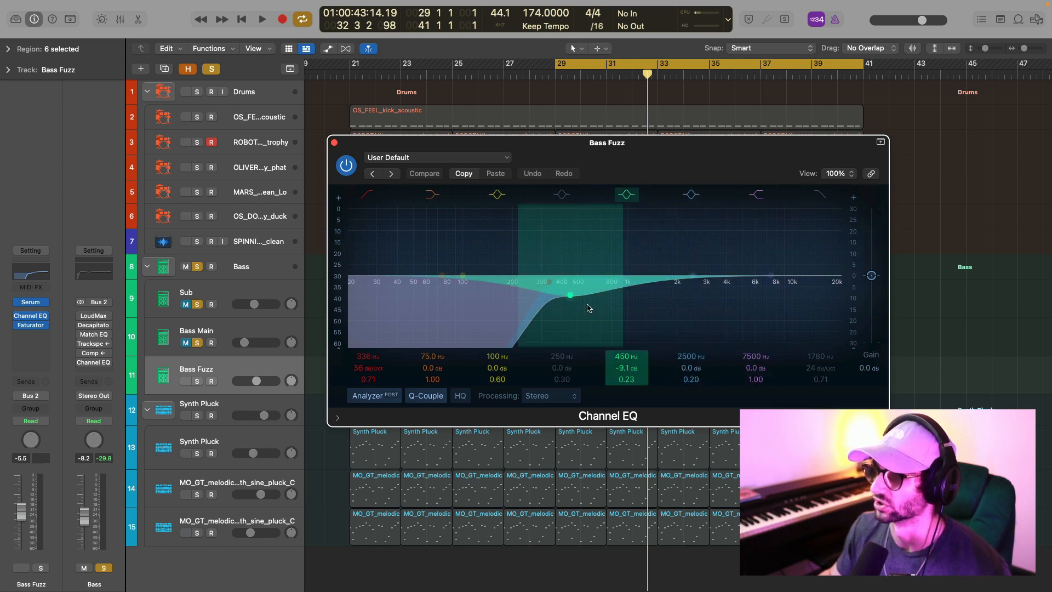
pyautogui.click(32, 327)
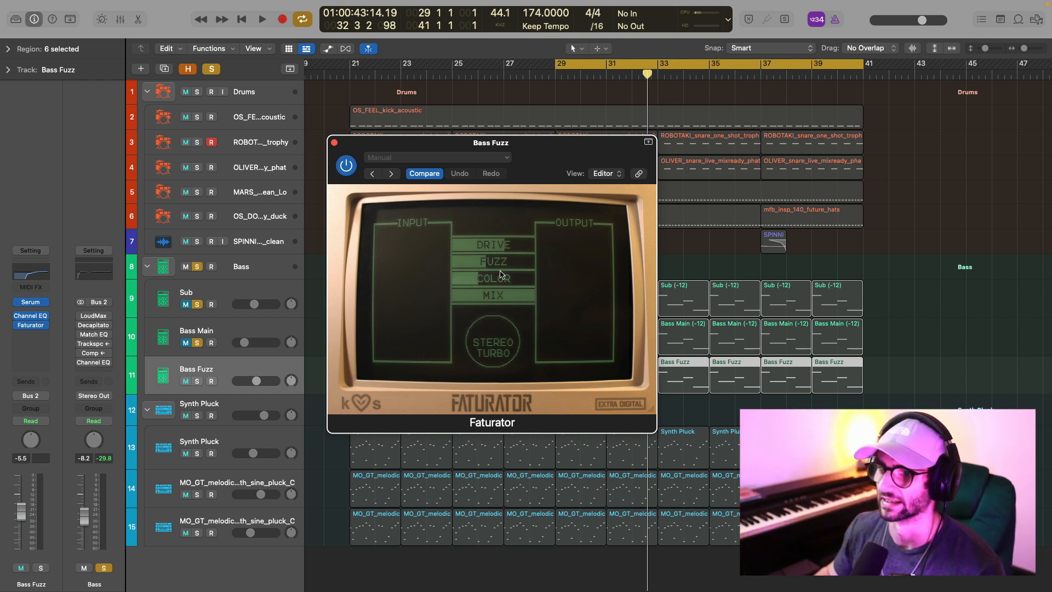
# Solo and play Bass Fuzz through Faturator, and unmute Bass Main to hear both layers together.
pyautogui.click(197, 380)
pyautogui.press('space')
pyautogui.moveTo(573, 156); pyautogui.dragTo(707, 149)
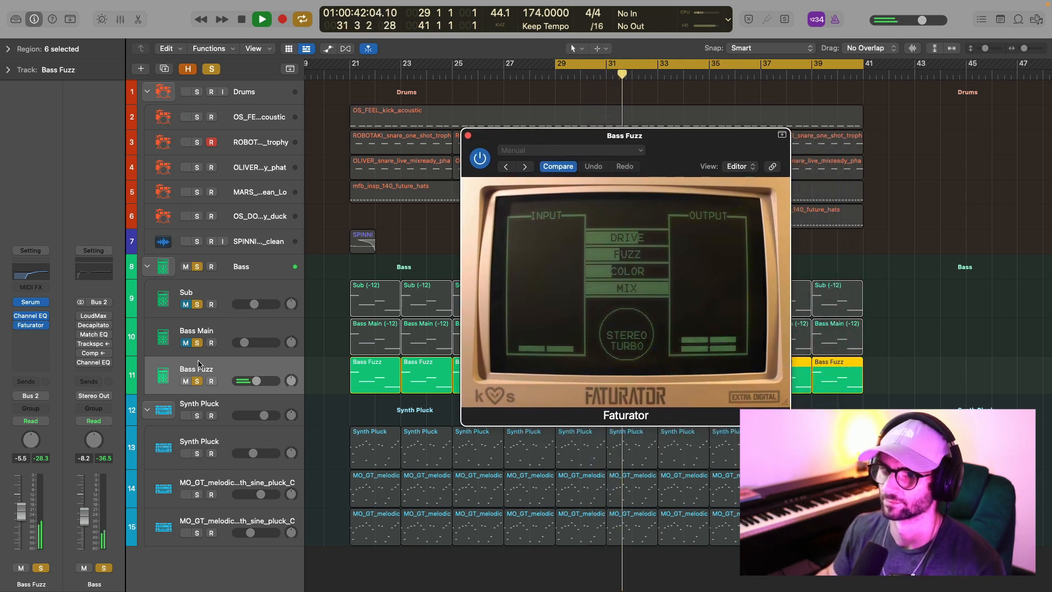
pyautogui.press('space')
pyautogui.click(185, 343)
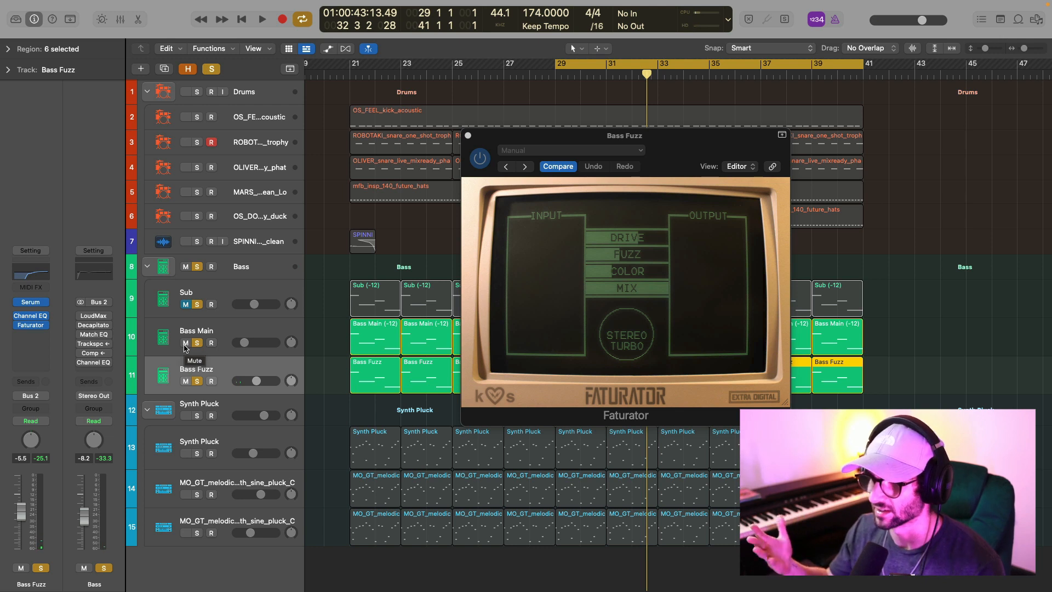
# Play the Bass Main and Bass Fuzz layers, and unmute the Sub track to hear all three bass layers together.
pyautogui.press('space')
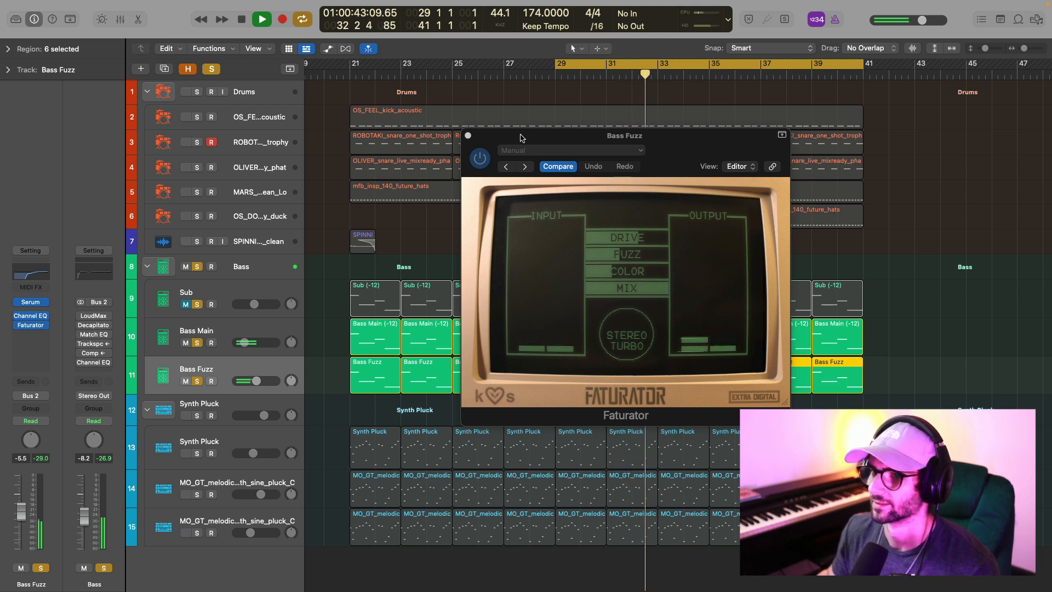
pyautogui.press('space')
pyautogui.click(186, 304)
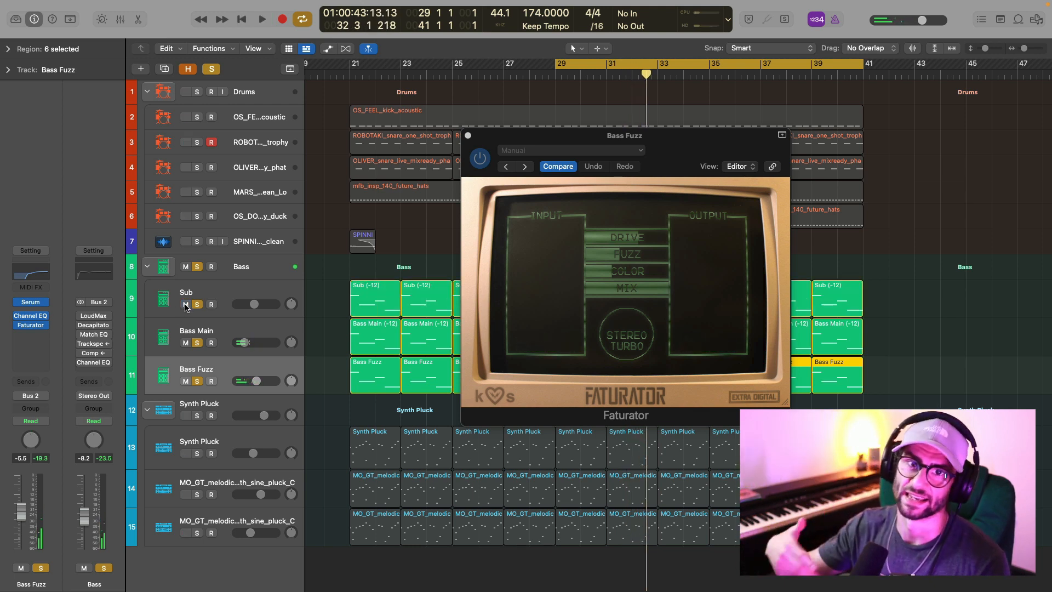
pyautogui.press('space')
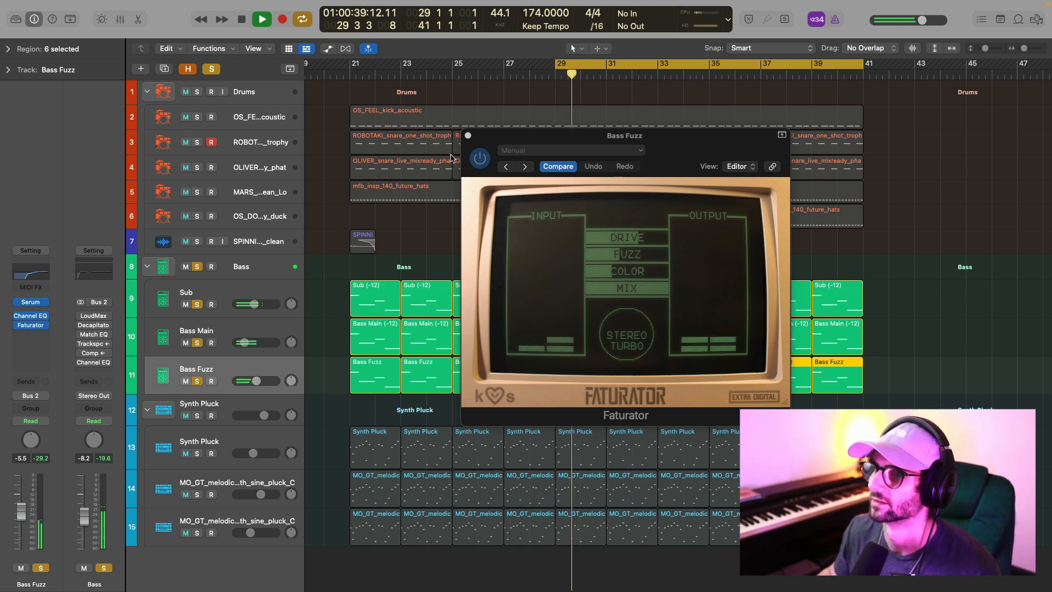
pyautogui.click(467, 135)
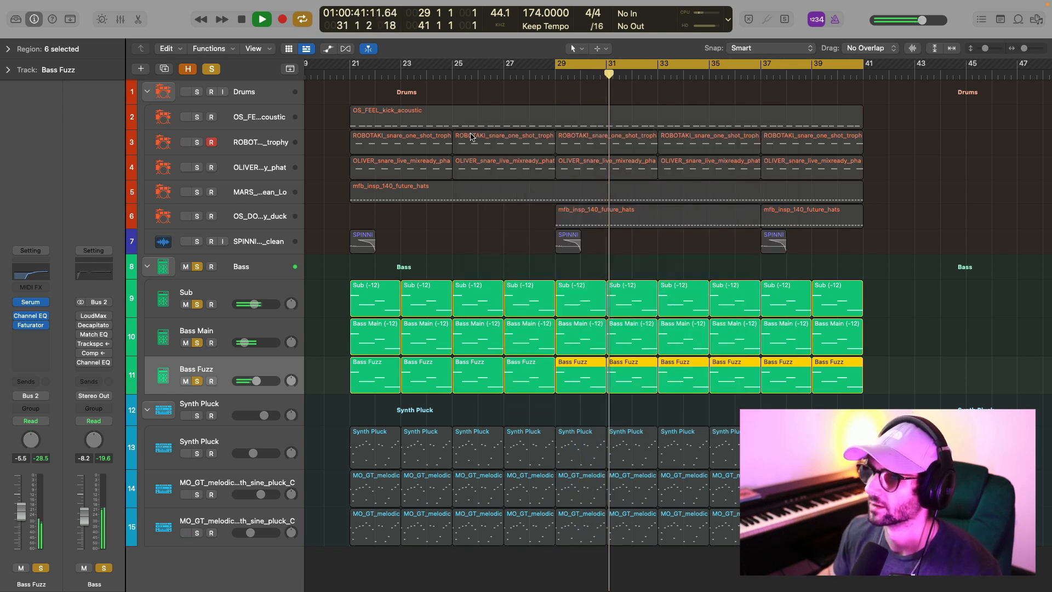
pyautogui.press('space')
# Enable LoudMax on the Bass stack, review its threshold settings and audition the limiting on the combined bass.
pyautogui.click(261, 272)
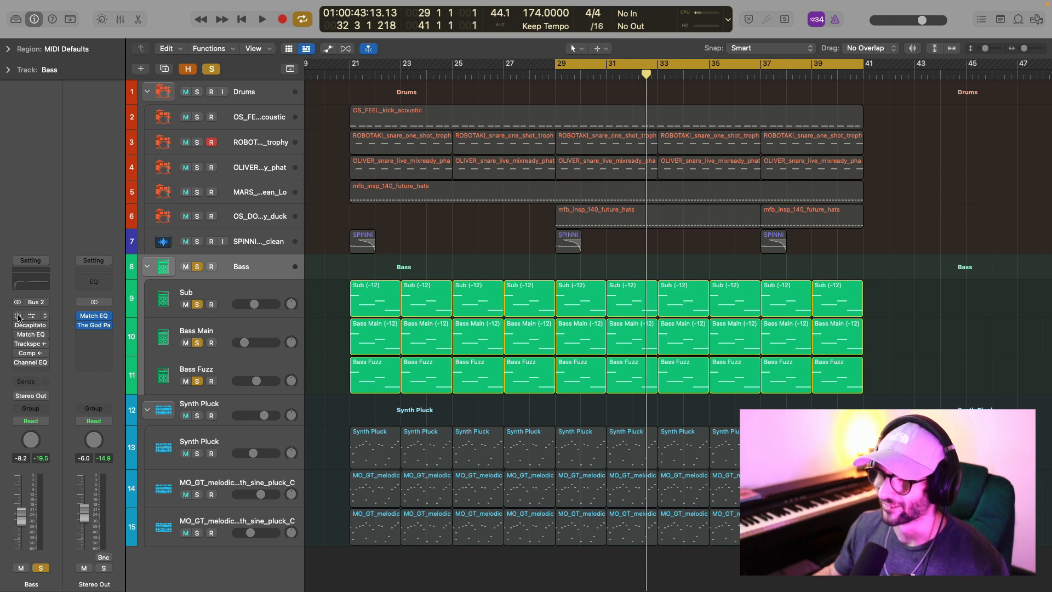
pyautogui.click(18, 316)
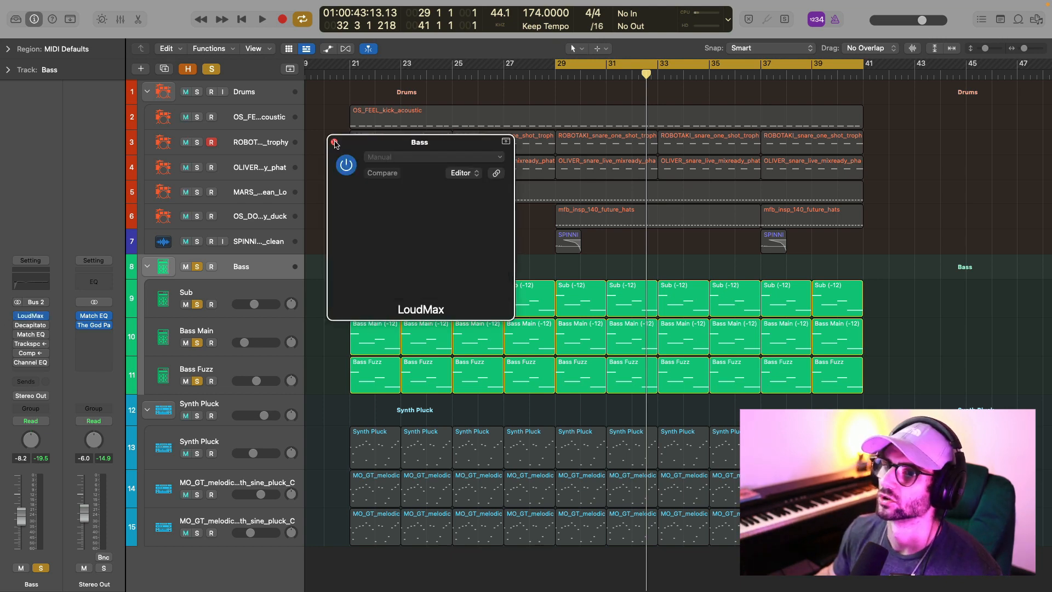
pyautogui.click(32, 317)
pyautogui.moveTo(443, 147); pyautogui.dragTo(628, 146)
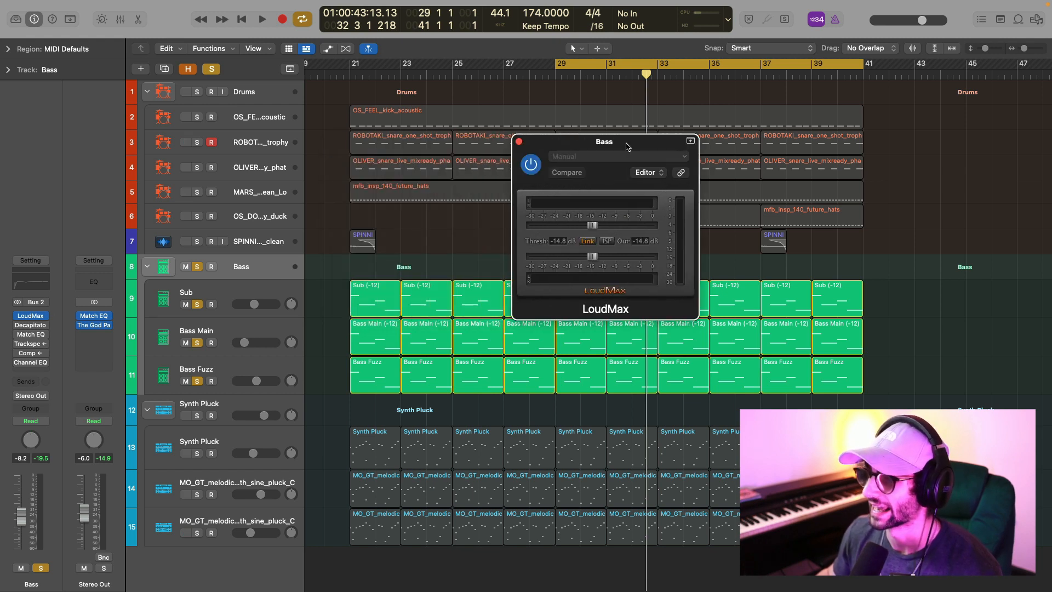
pyautogui.press('space')
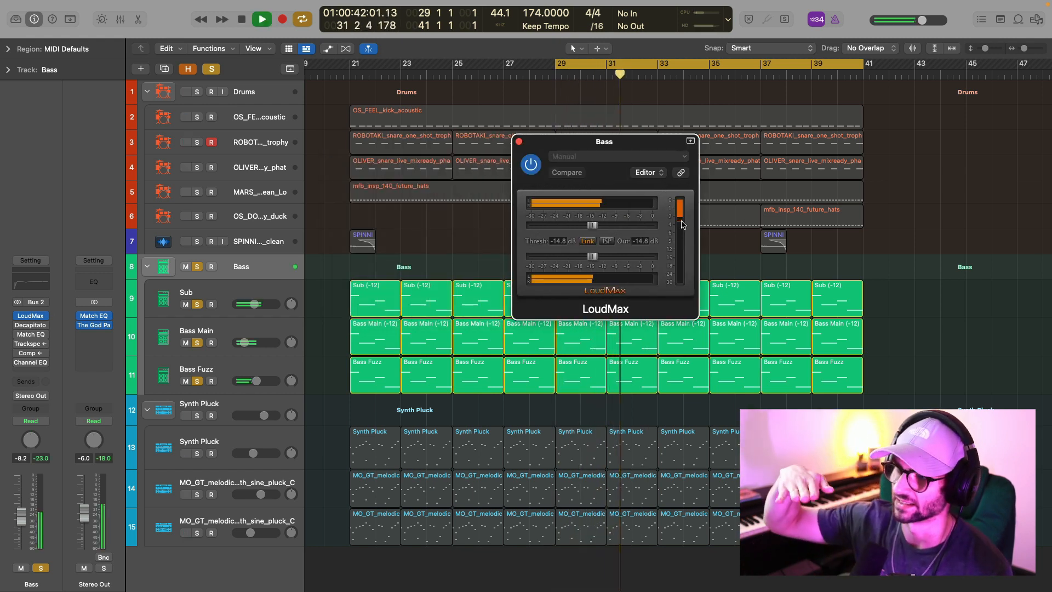
pyautogui.click(519, 141)
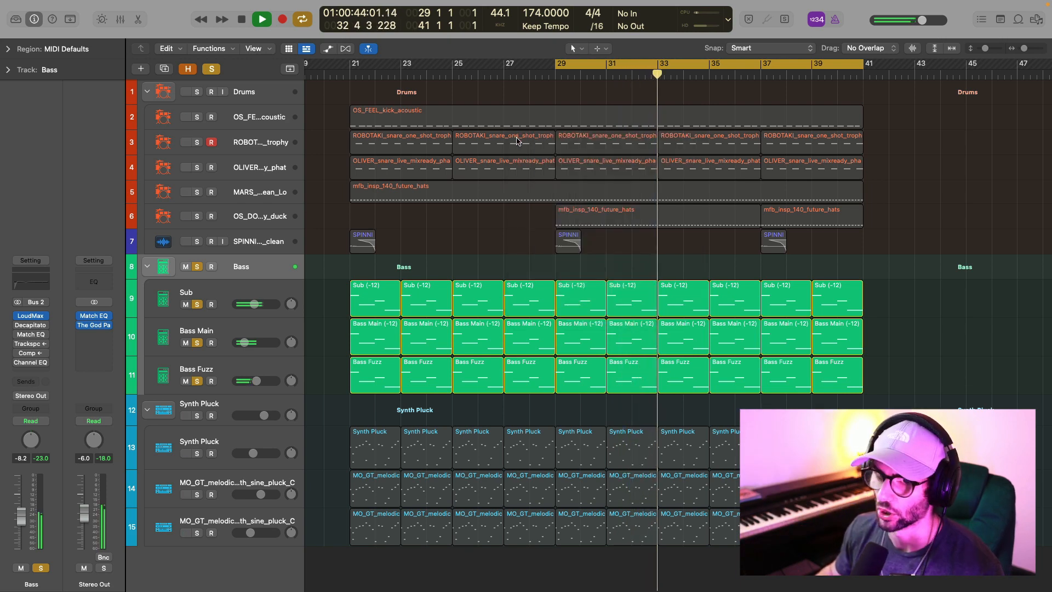
pyautogui.press('space')
# Enable Decapitator on the Bass stack and audition its saturation, and enable Match EQ after it.
pyautogui.click(21, 326)
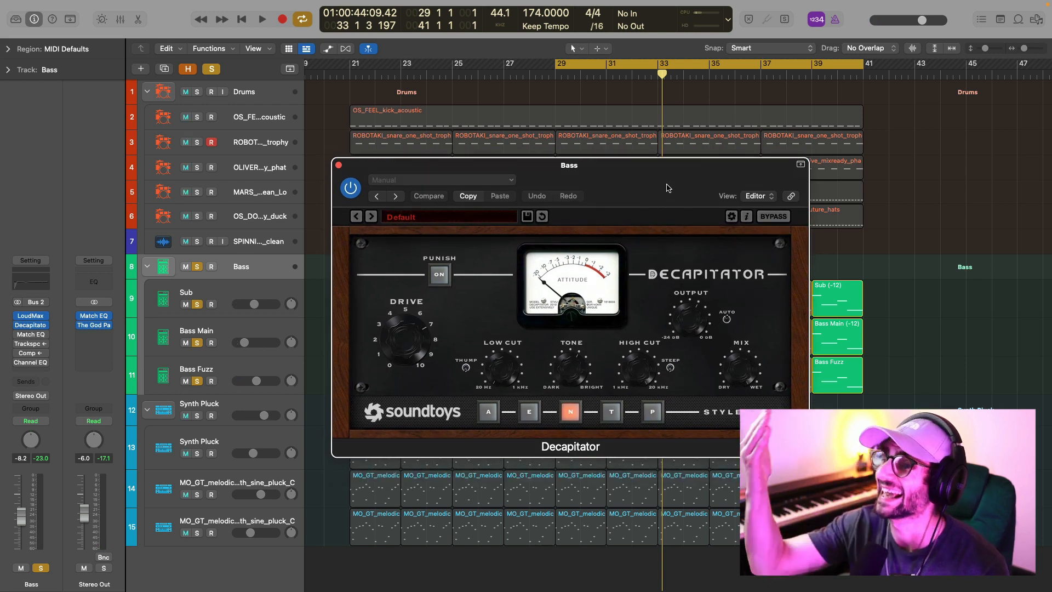
pyautogui.press('space')
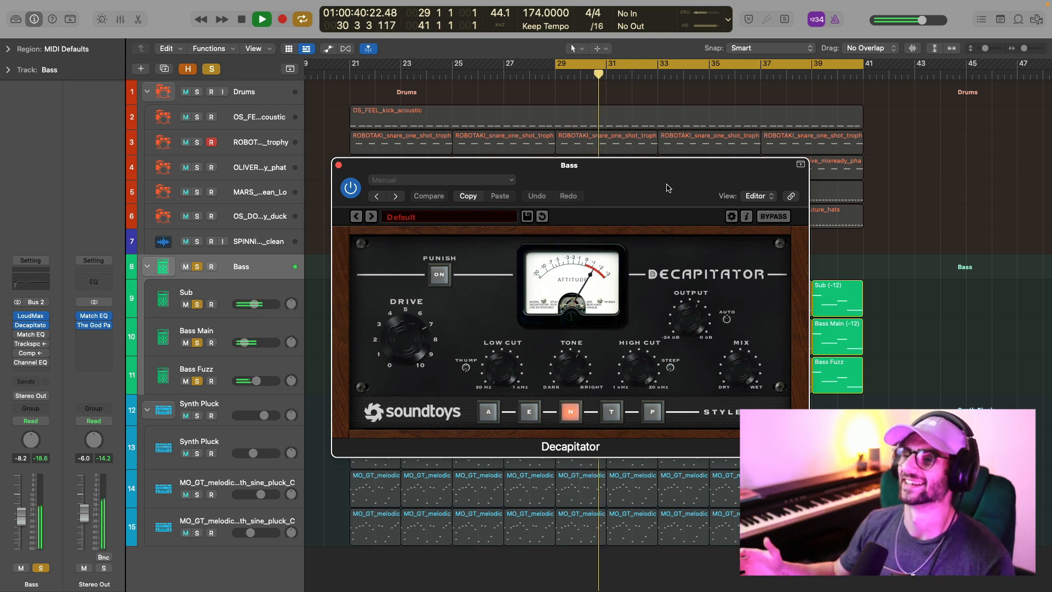
pyautogui.click(18, 335)
pyautogui.press('space')
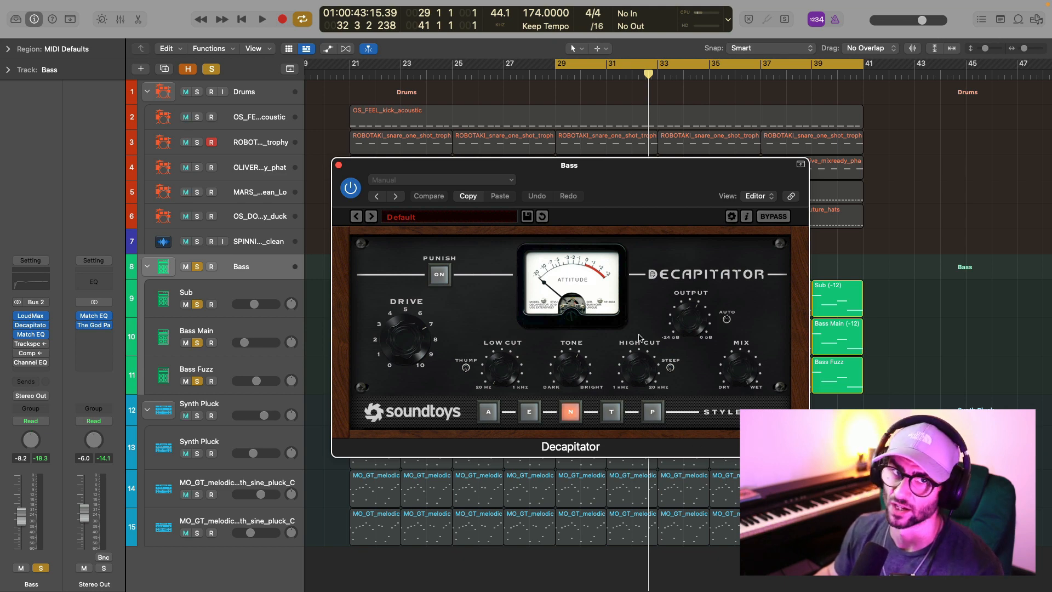
pyautogui.click(338, 165)
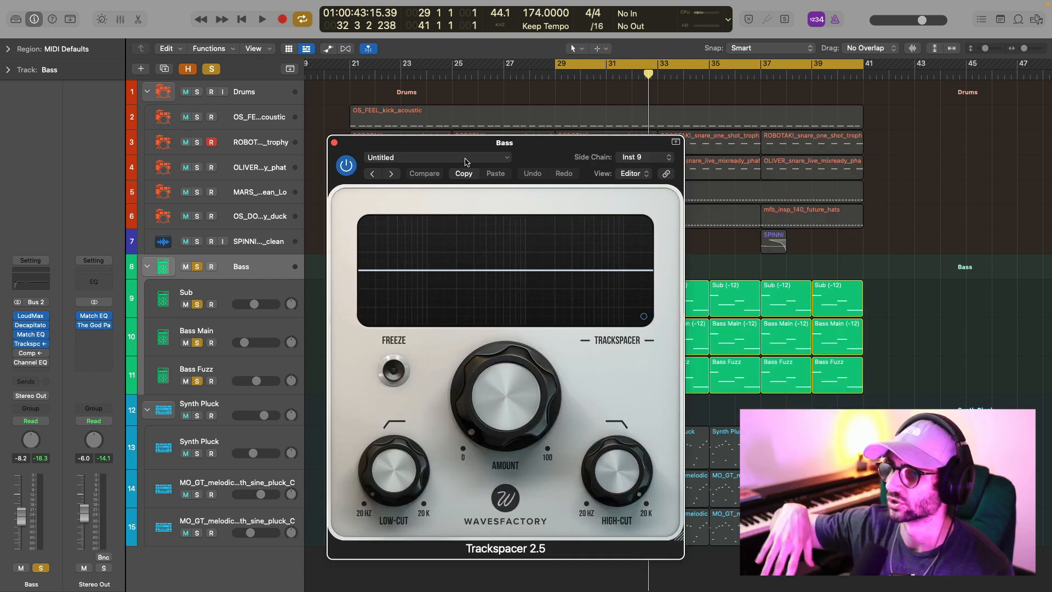
# Review the Trackspacer advanced settings on the Bass stack, and play the bass against the soloed kick to watch the ducking.
pyautogui.click(643, 316)
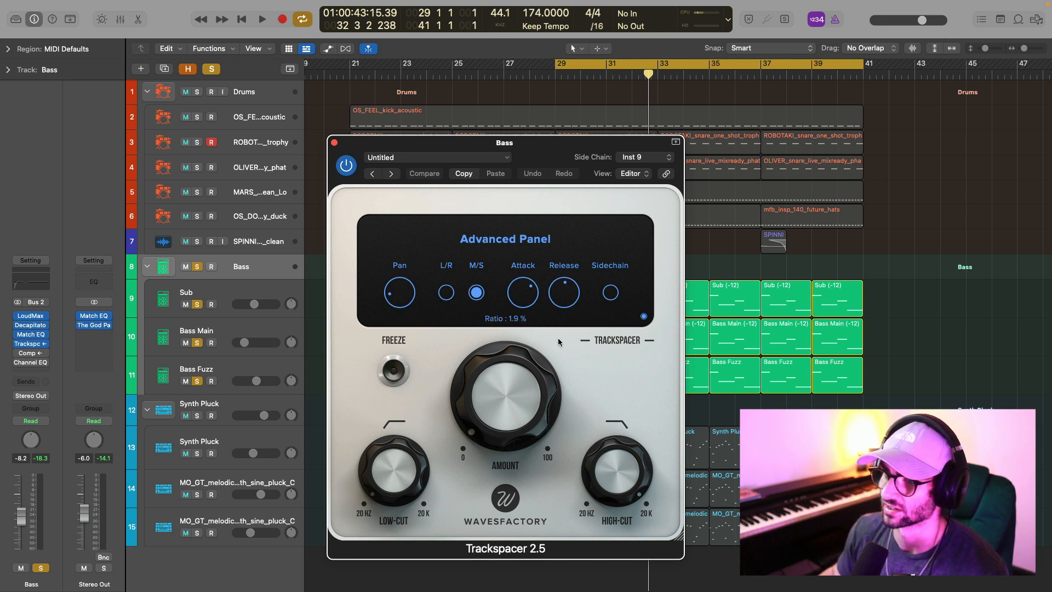
pyautogui.click(334, 143)
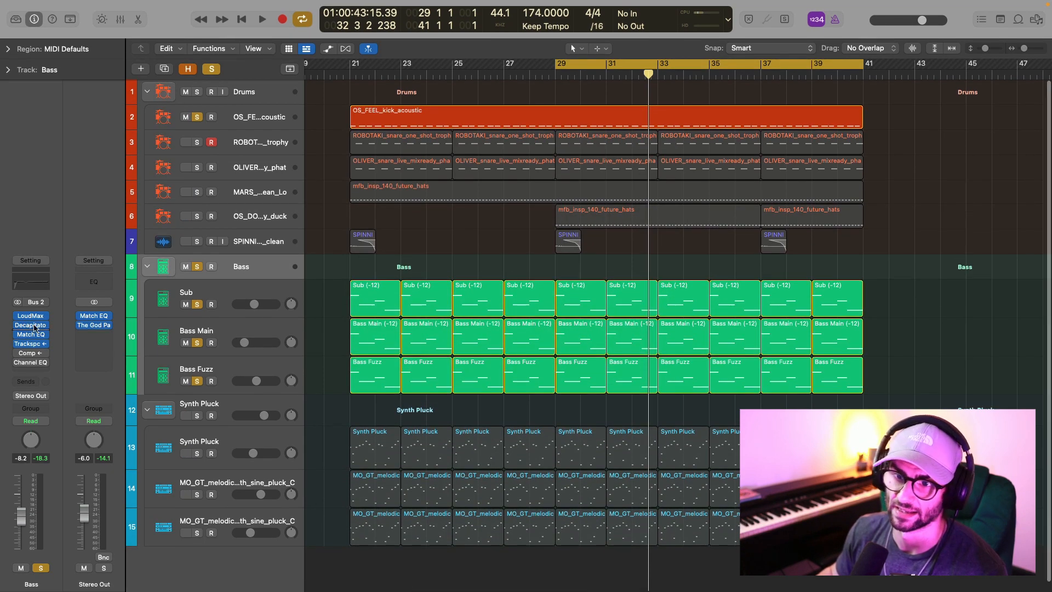
pyautogui.click(31, 343)
pyautogui.press('space')
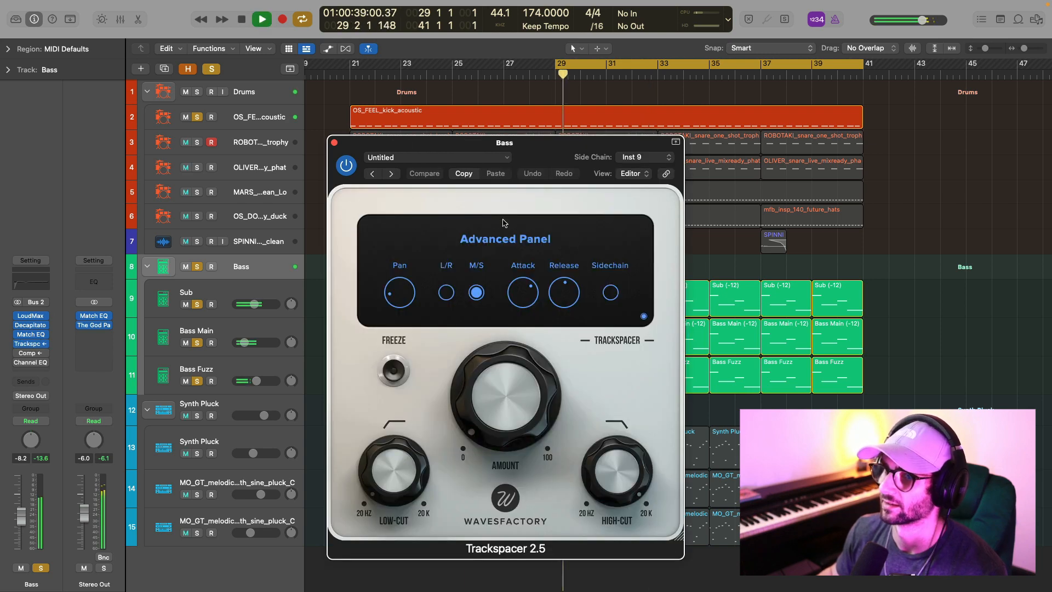
pyautogui.click(646, 316)
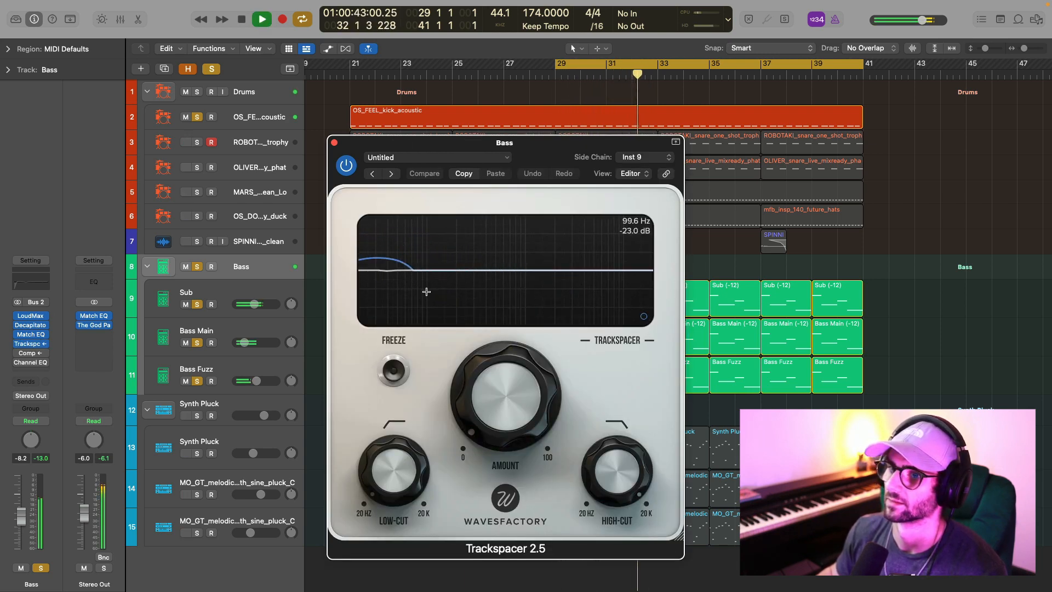
pyautogui.press('space')
pyautogui.click(334, 144)
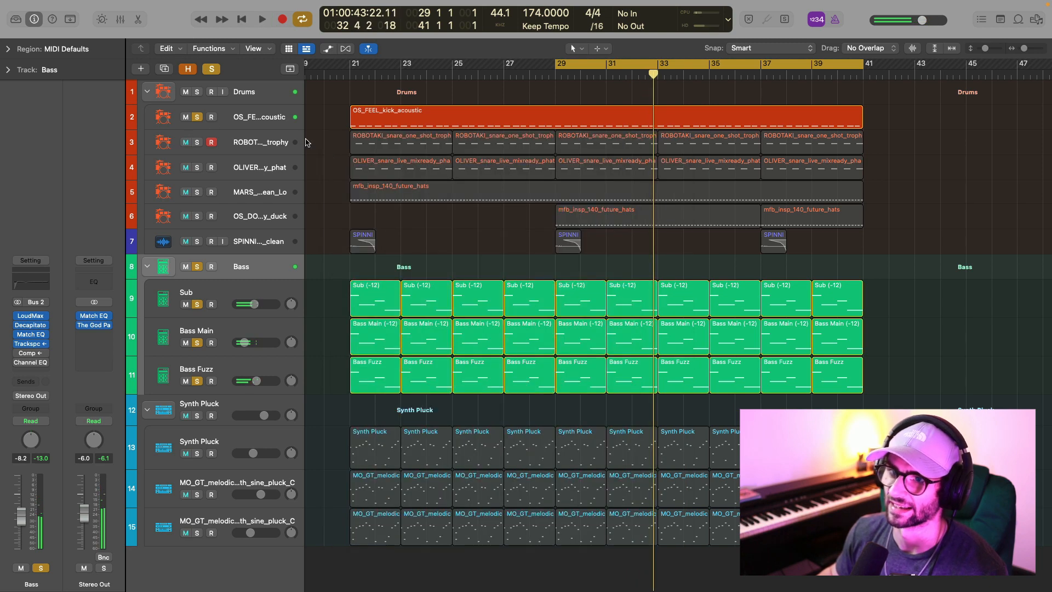
# Mute the kick and audition the side-chained Compressor on the Bass stack, and enable Channel EQ to examine its curve.
pyautogui.click(185, 117)
pyautogui.click(27, 353)
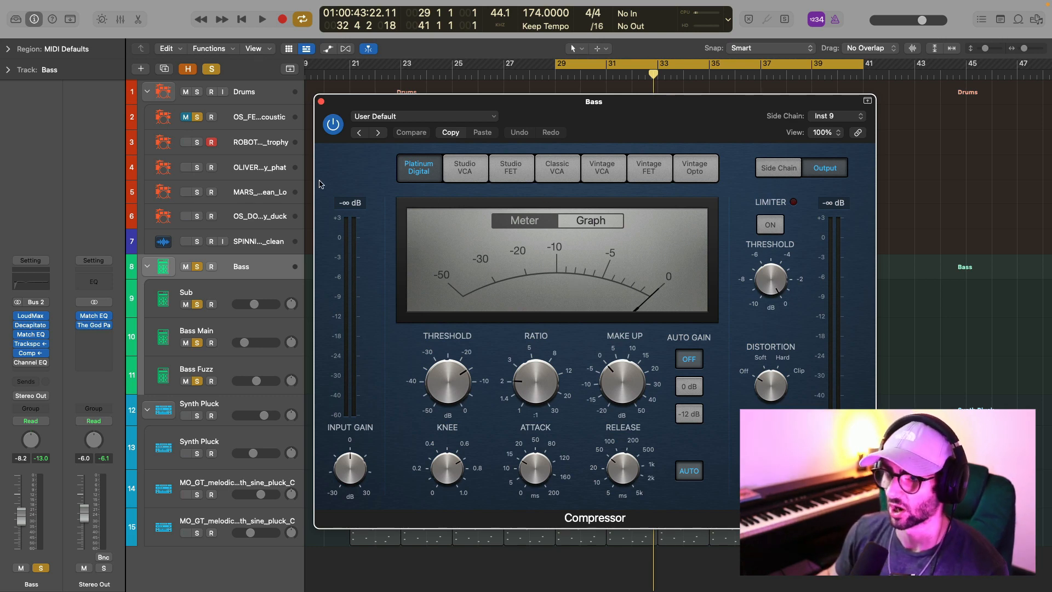
pyautogui.press('space')
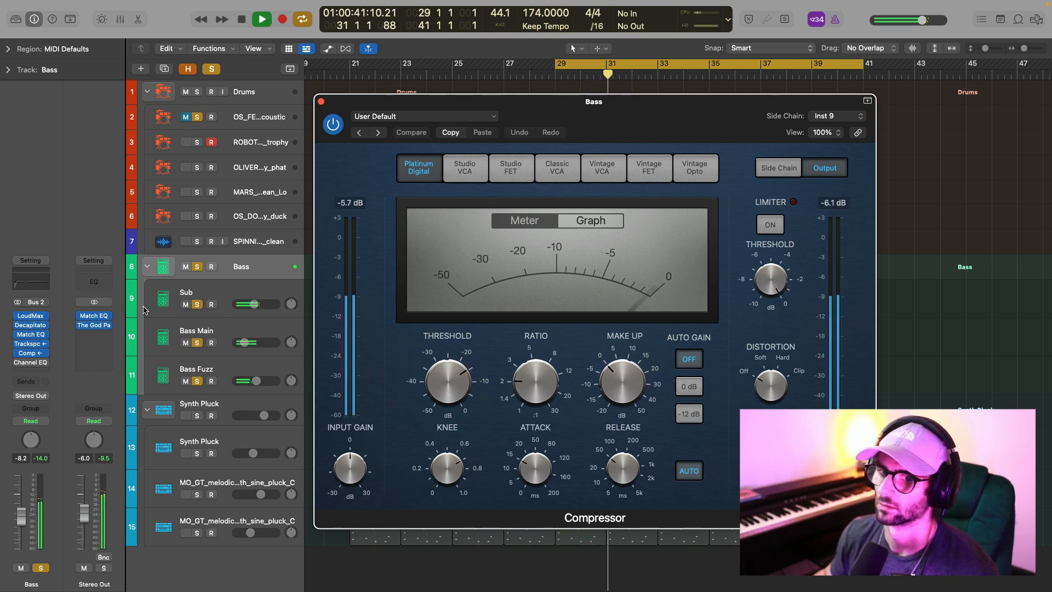
pyautogui.press('space')
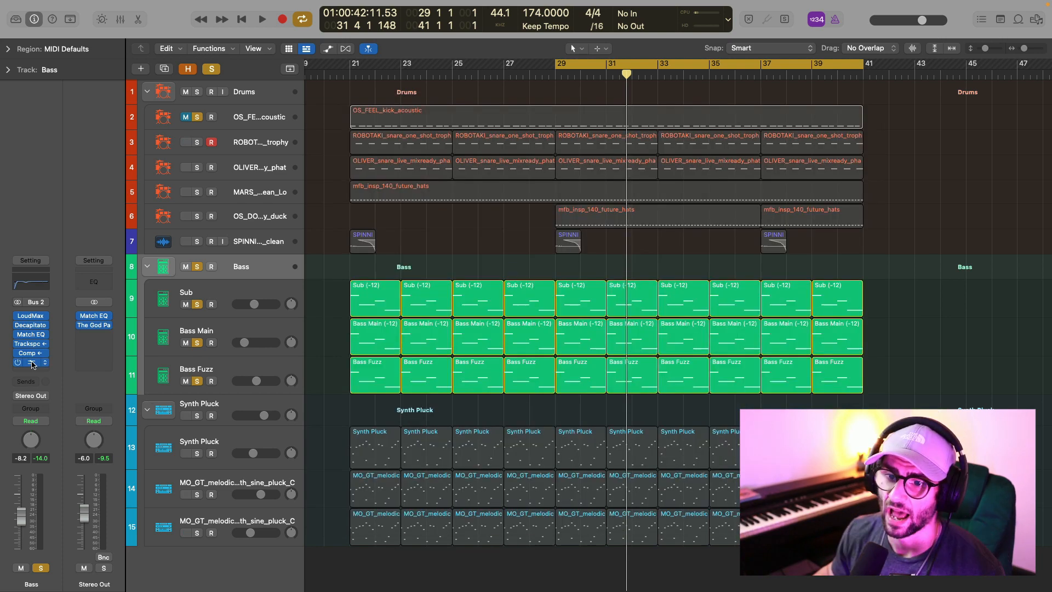
pyautogui.click(31, 362)
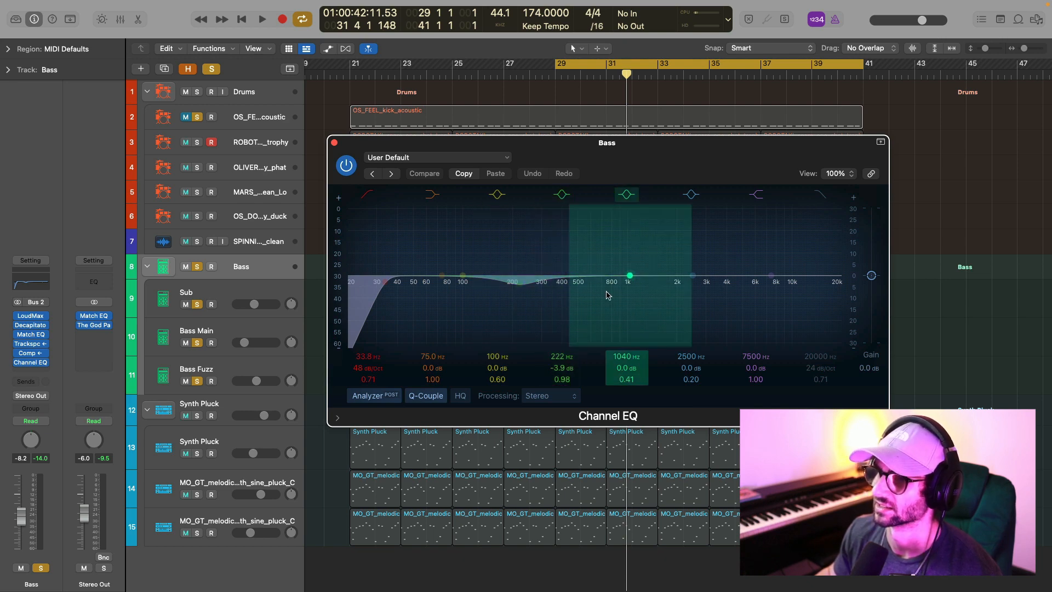
pyautogui.click(333, 143)
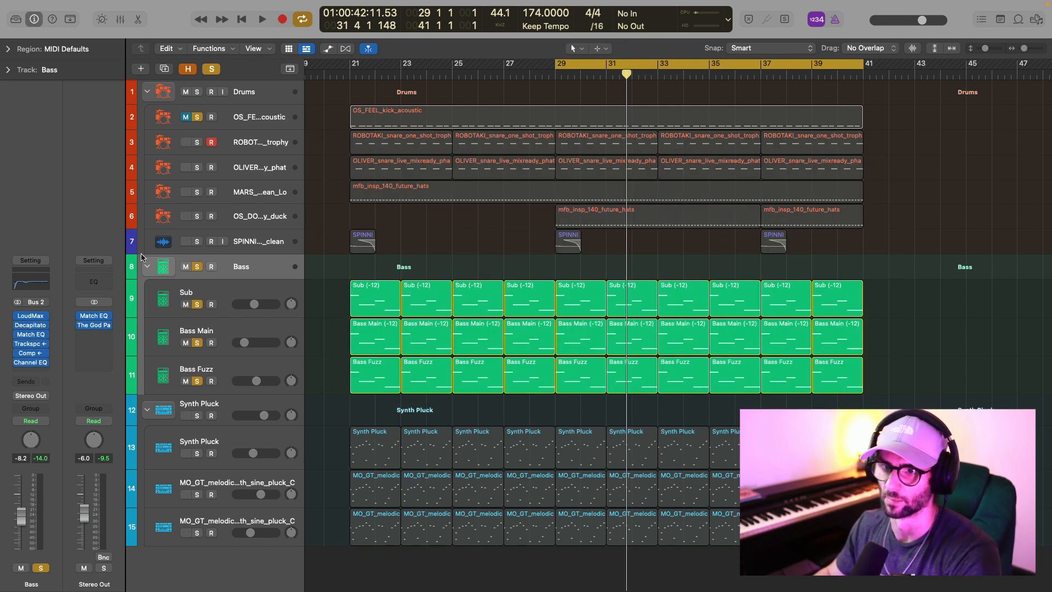
# Collapse the Bass stack and move the solo to the Synth Pluck stack, selecting its Synth Pluck track.
pyautogui.click(148, 269)
pyautogui.click(212, 69)
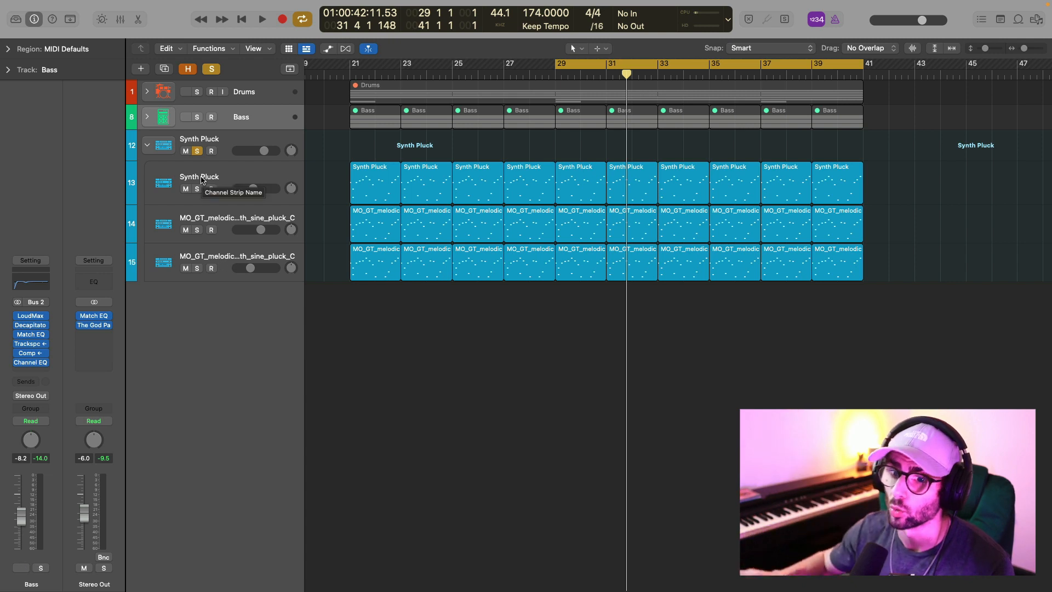
pyautogui.click(244, 171)
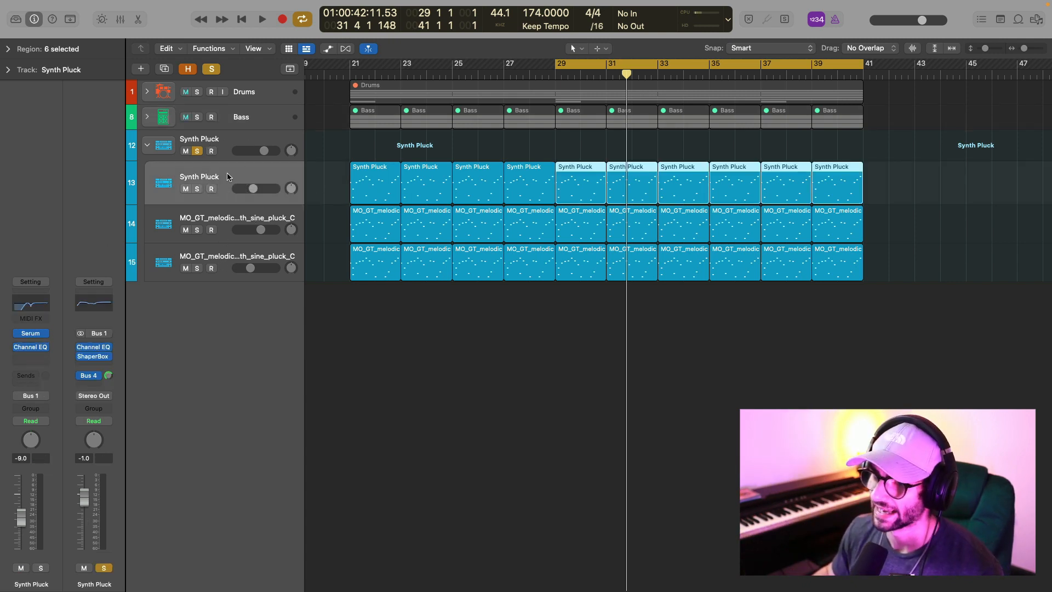
# Solo the sine pluck layer on track 14 and play it while reviewing its Quick Sampler sample.
pyautogui.click(236, 221)
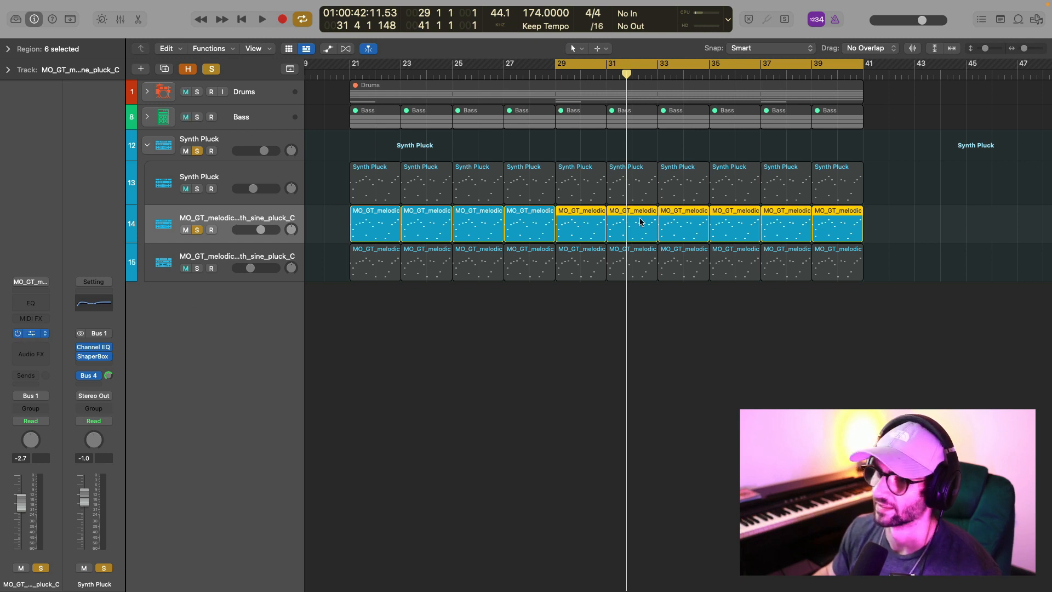
pyautogui.press('space')
pyautogui.moveTo(661, 169); pyautogui.dragTo(629, 106)
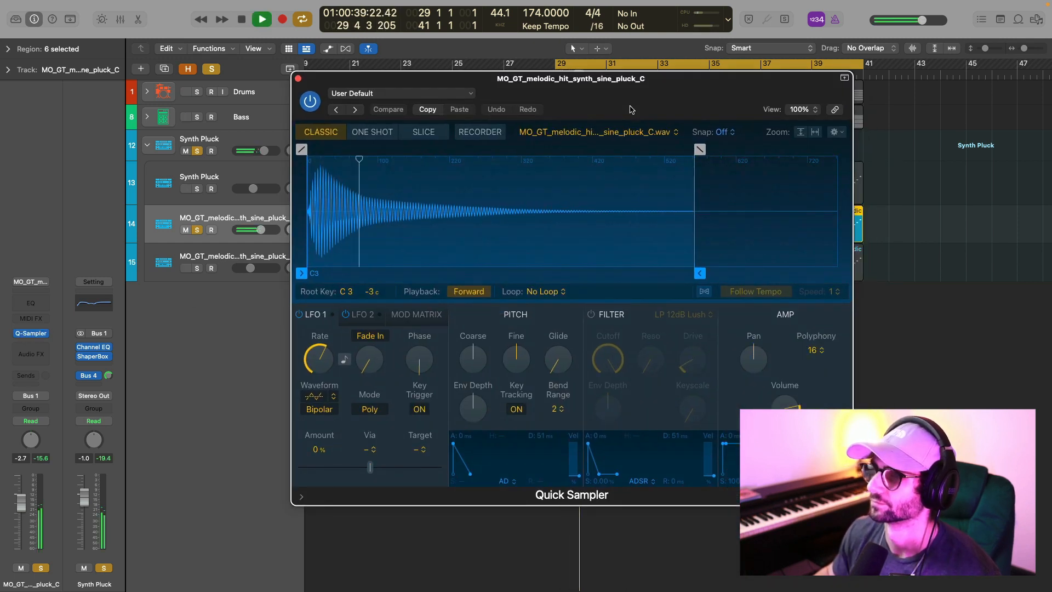
pyautogui.press('space')
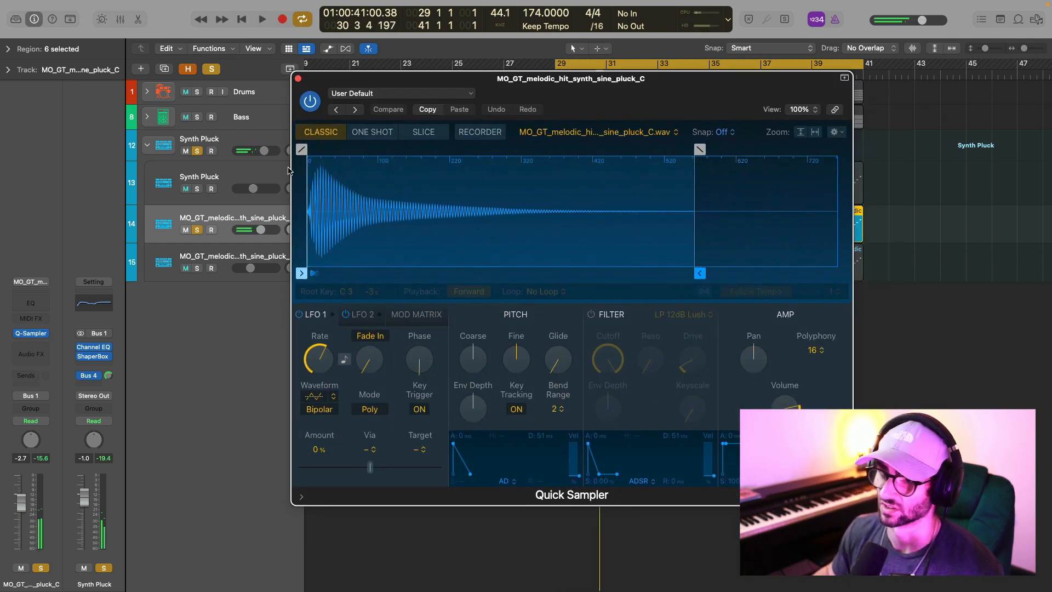
pyautogui.click(298, 79)
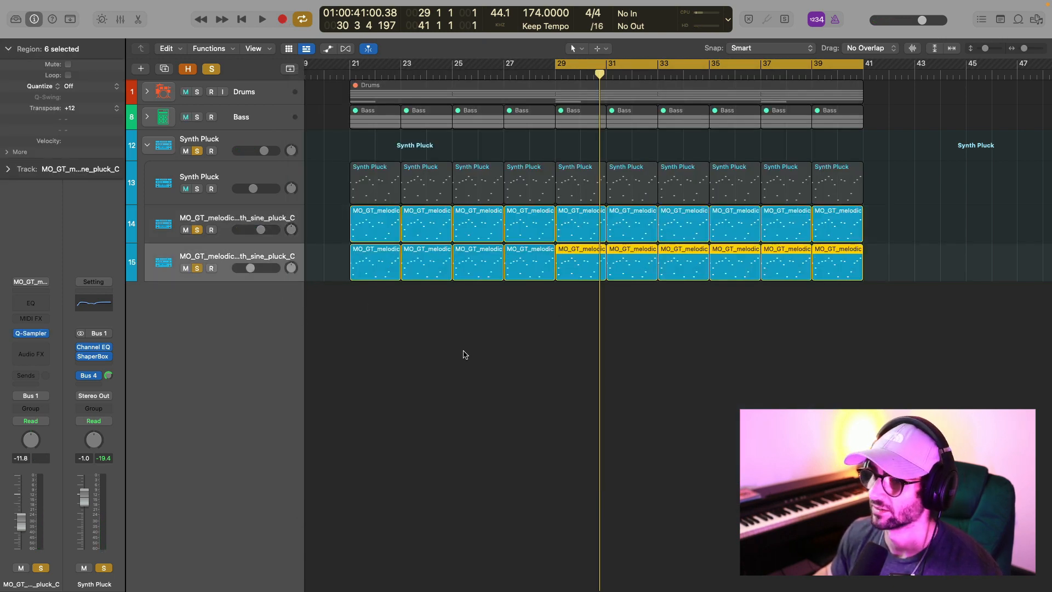
# Play both sine pluck layers together, checking the transposition of track 15, and solo the Synth Pluck track with them.
pyautogui.press('space')
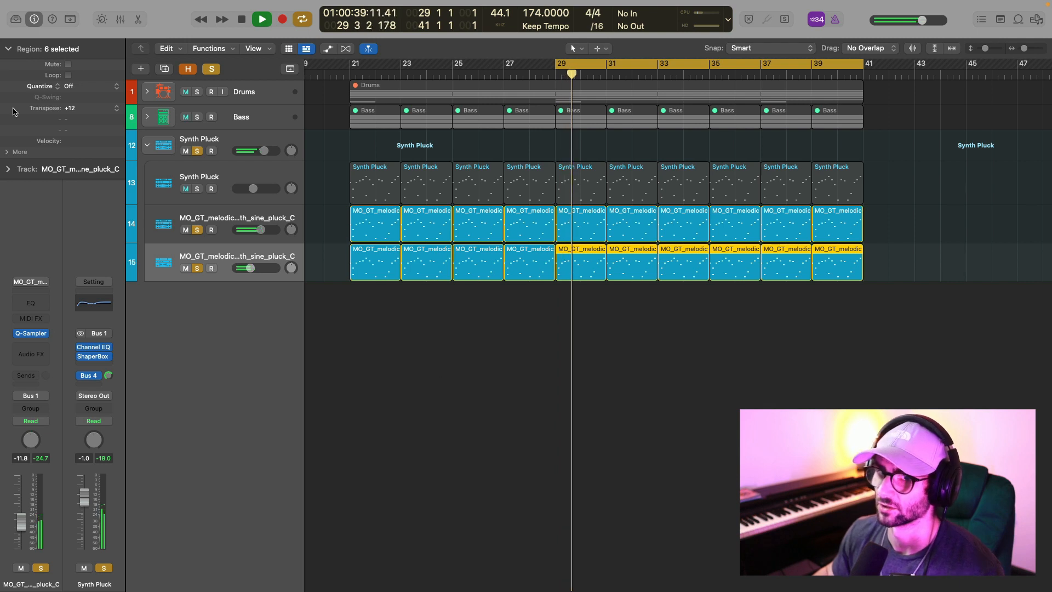
pyautogui.click(196, 189)
pyautogui.press('space')
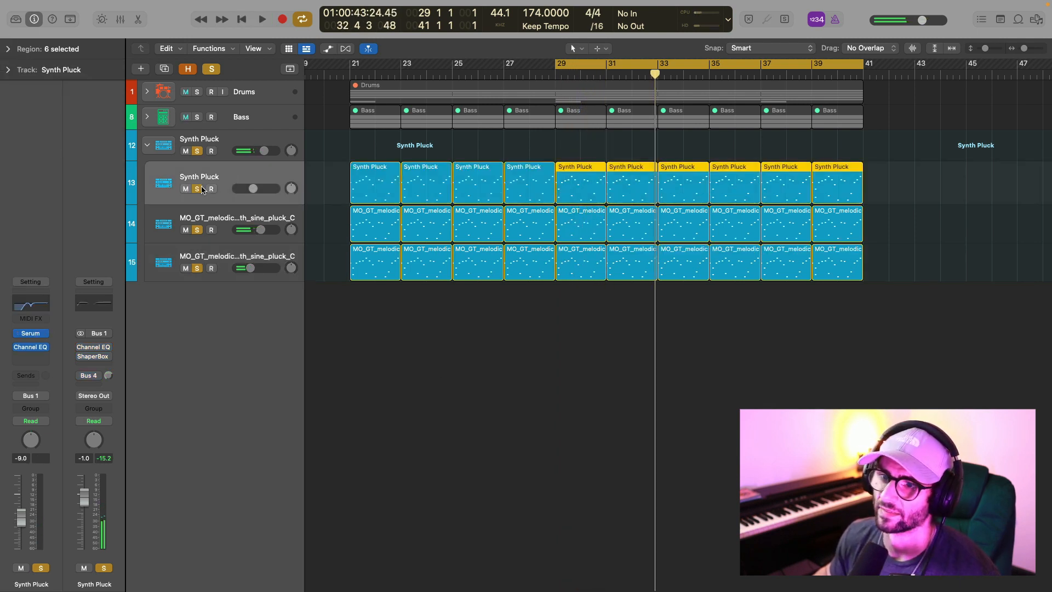
# Mute both sine pluck layers and play the Synth Pluck track alone with its Serum patch open.
pyautogui.click(33, 334)
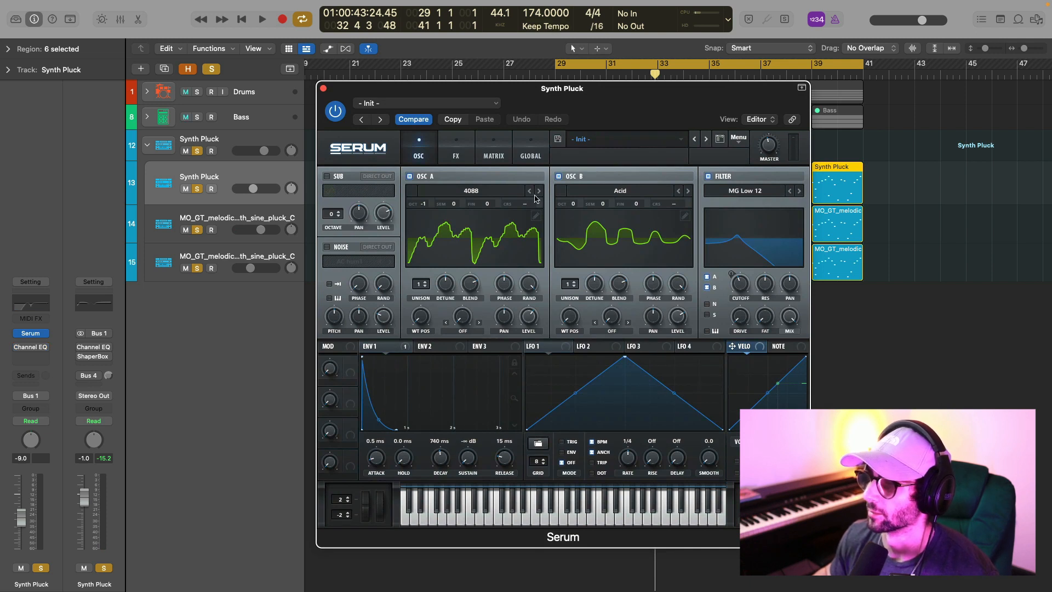
pyautogui.click(185, 230)
pyautogui.click(186, 269)
pyautogui.press('space')
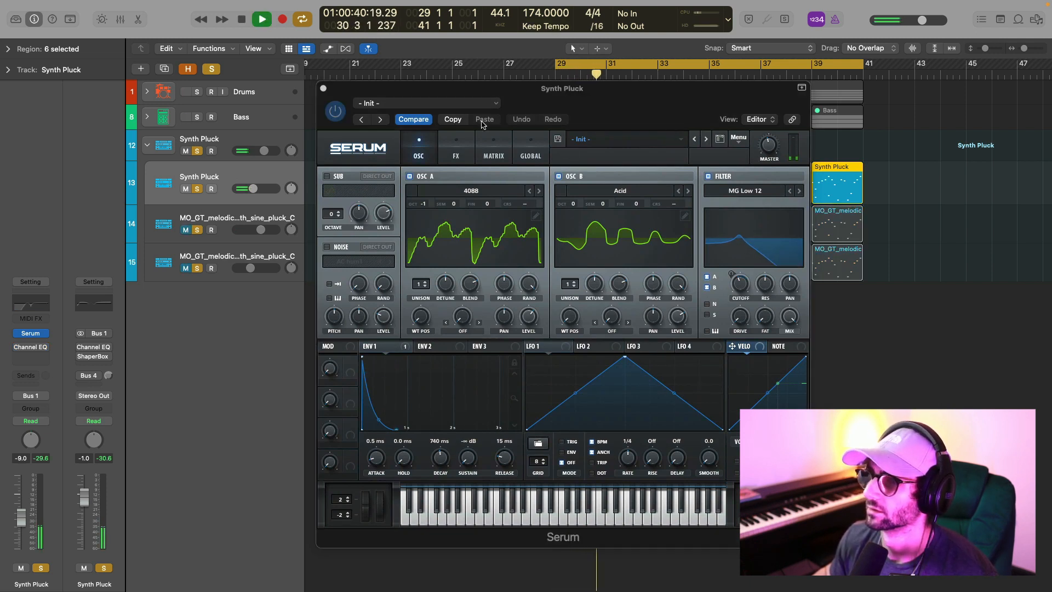
# Look up where oscillator A's wavetable sits in Serum's Analog wavetable category.
pyautogui.click(471, 190)
pyautogui.press('space')
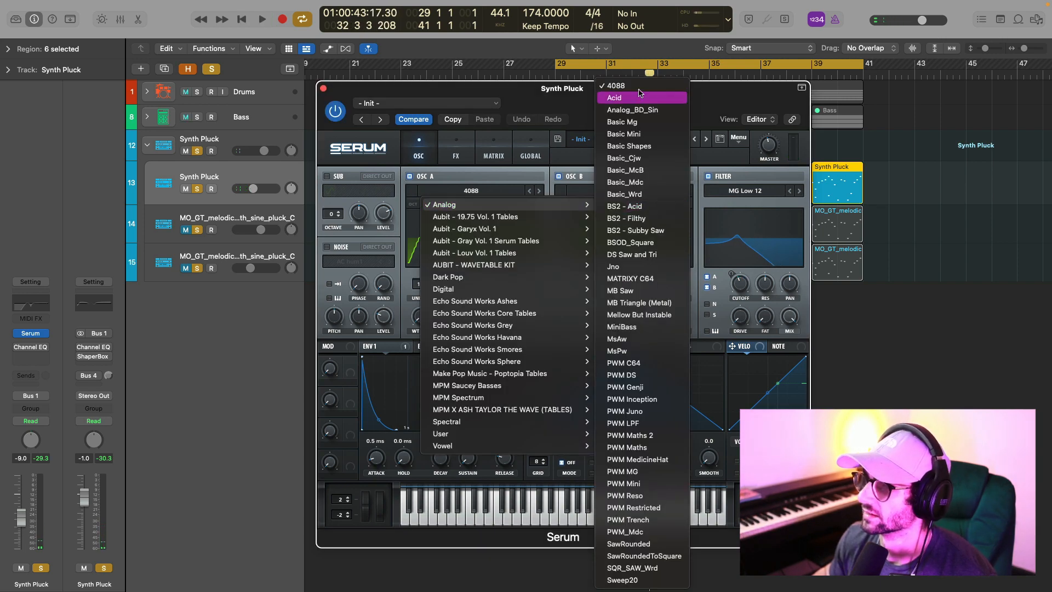
pyautogui.click(614, 98)
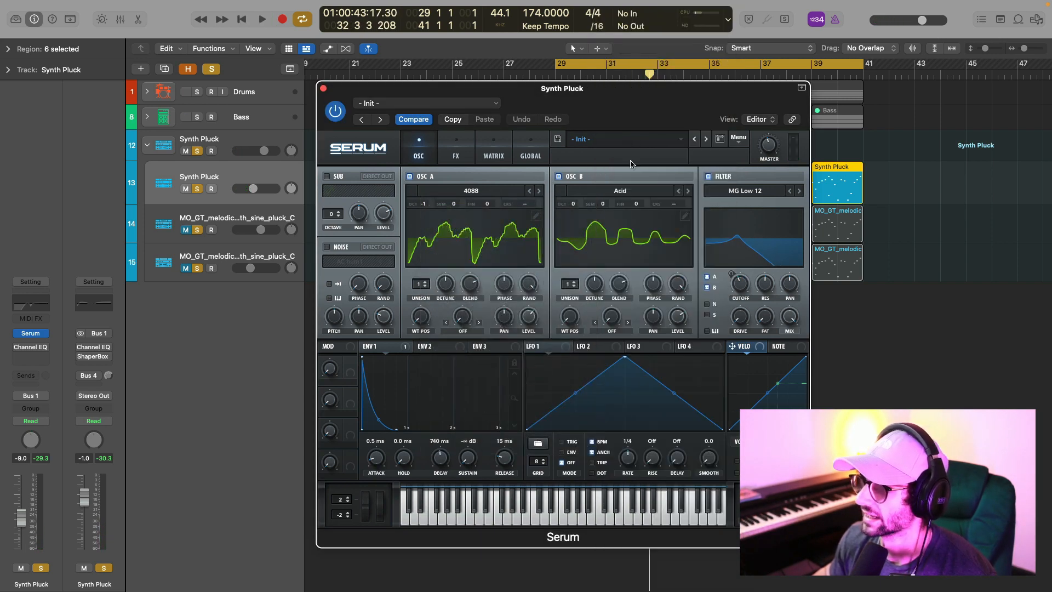
# Look up oscillator B's wavetable in Serum and play the Synth Pluck patch briefly while reviewing its filter and envelope 1.
pyautogui.click(630, 191)
pyautogui.moveTo(681, 210)
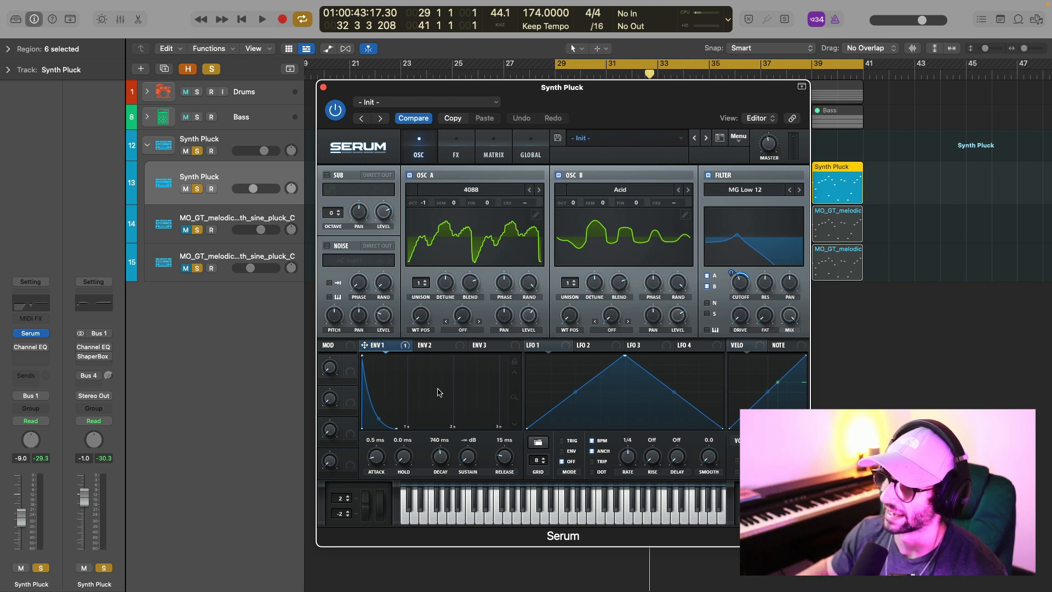
pyautogui.press('space')
pyautogui.press('space')
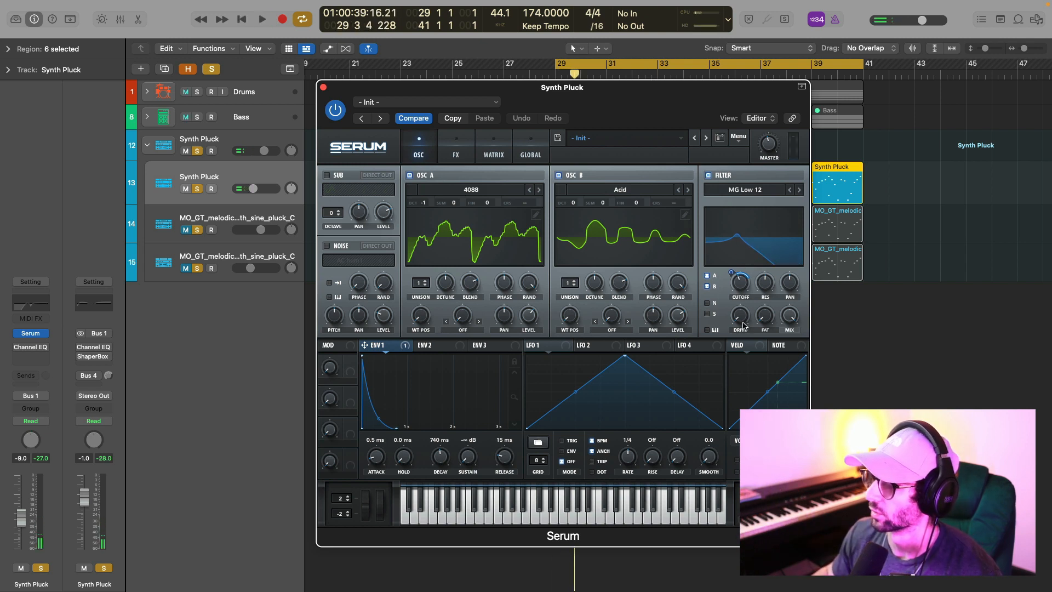
pyautogui.moveTo(767, 283)
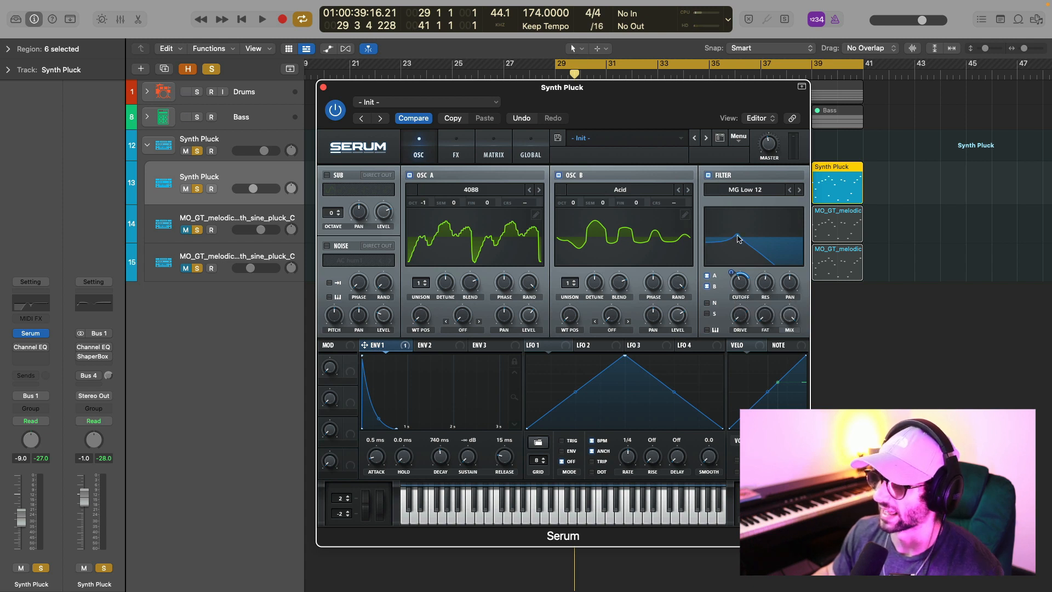
# Review the distortion and compressor on Serum's effects page while playing the patch, and return to the oscillator page.
pyautogui.click(456, 152)
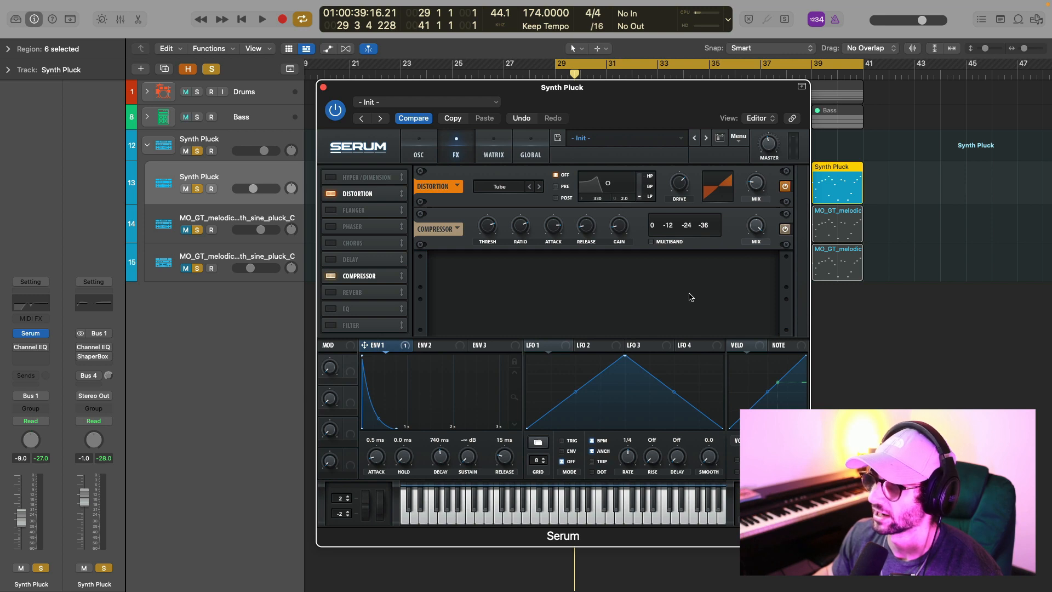
pyautogui.press('space')
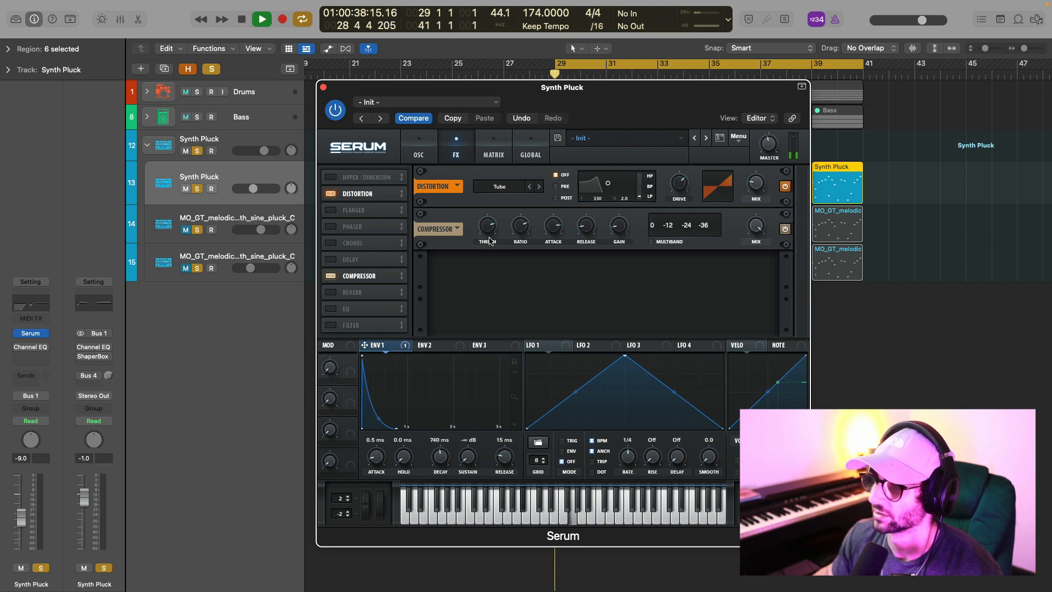
pyautogui.click(414, 148)
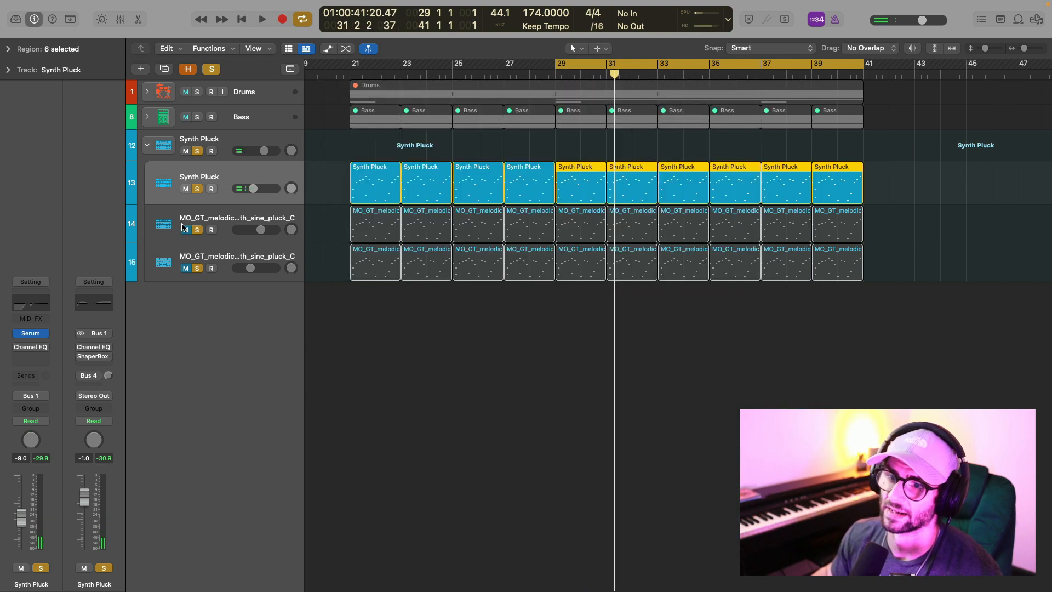
# Unmute both sine pluck layers and play all three pluck layers together, comparing with the Serum layer on track 13 muted and unmuted.
pyautogui.moveTo(185, 230); pyautogui.dragTo(184, 281)
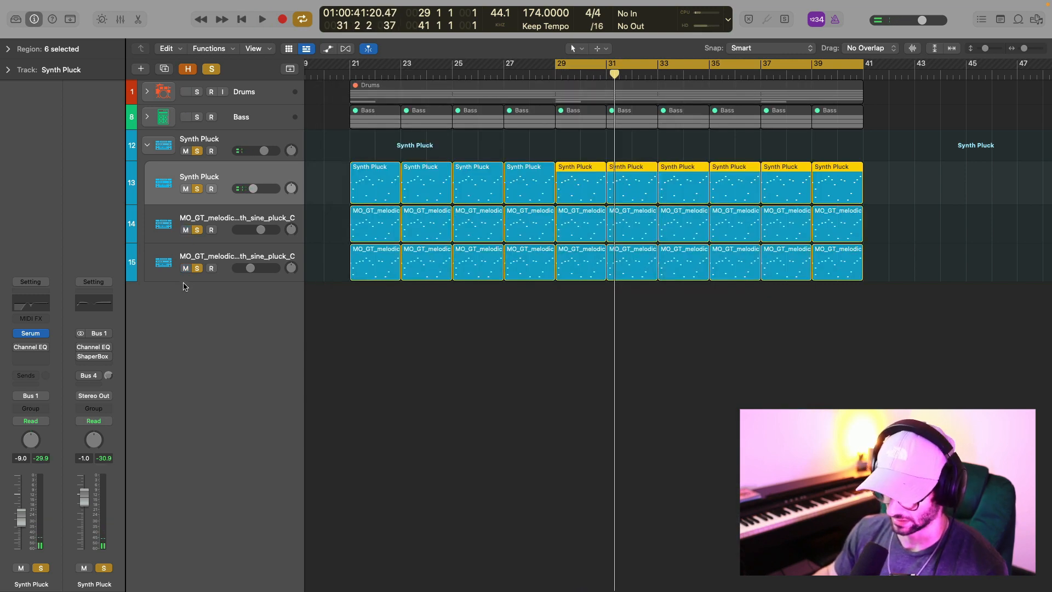
pyautogui.press('space')
pyautogui.click(185, 189)
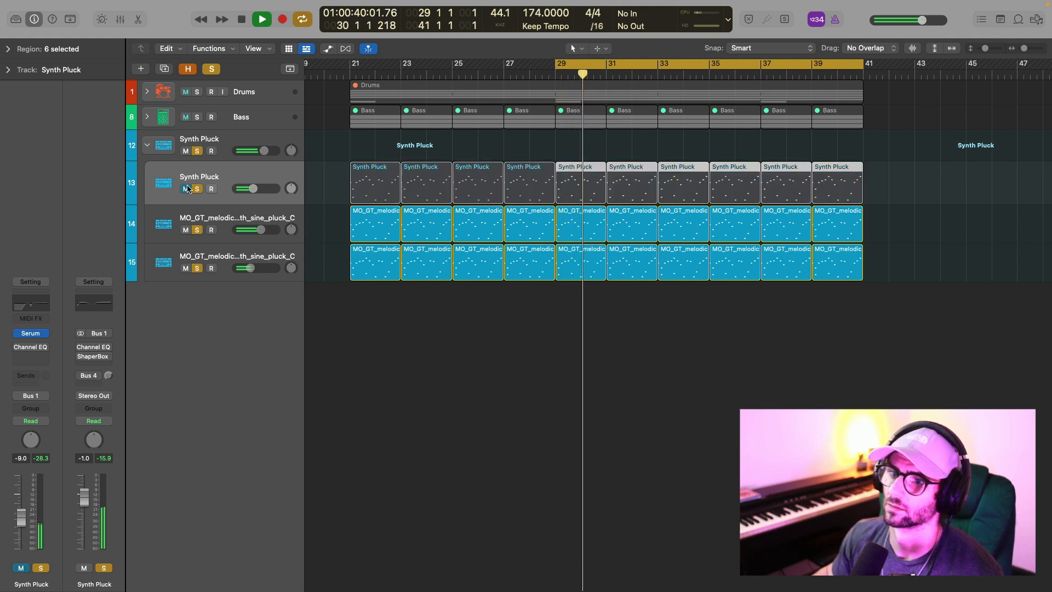
pyautogui.click(185, 189)
pyautogui.click(254, 140)
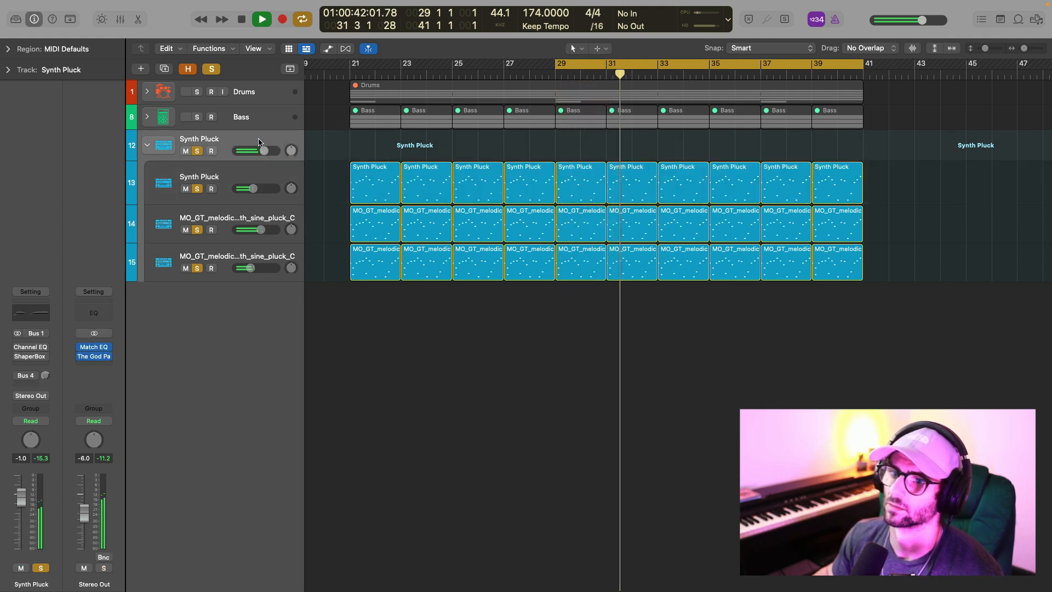
pyautogui.press('space')
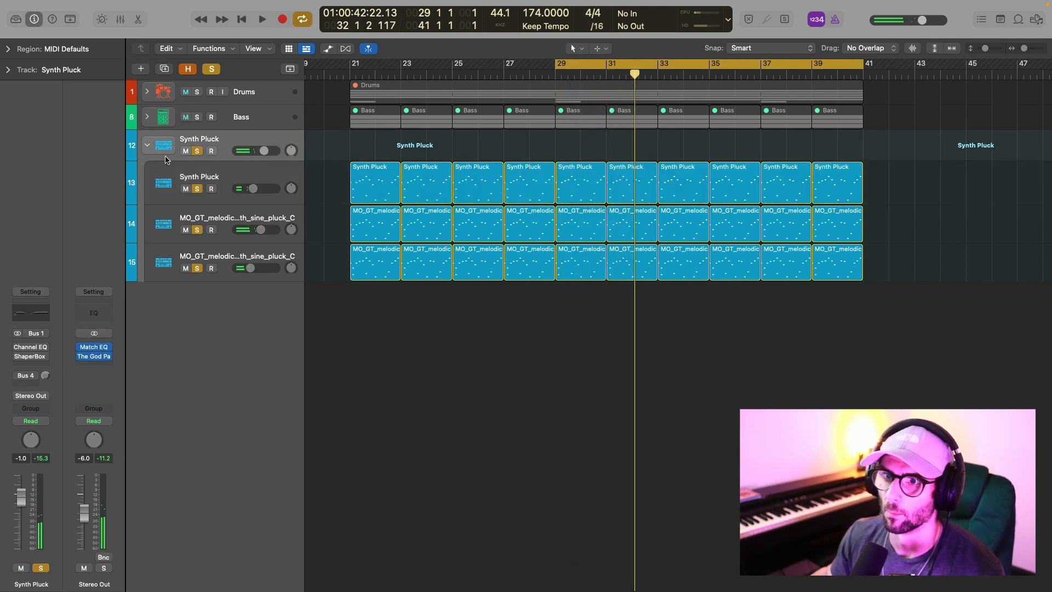
# Collapse the Synth Pluck stack and play it with its Channel EQ and ShaperBox 2 enabled after reviewing their settings.
pyautogui.click(146, 145)
pyautogui.click(31, 313)
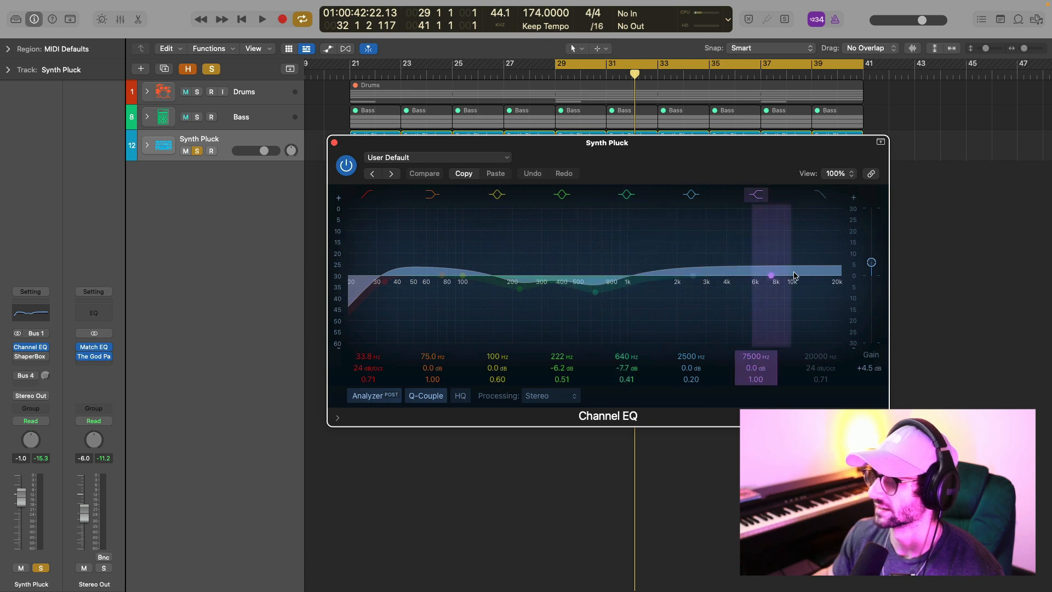
pyautogui.moveTo(692, 130); pyautogui.dragTo(673, 133)
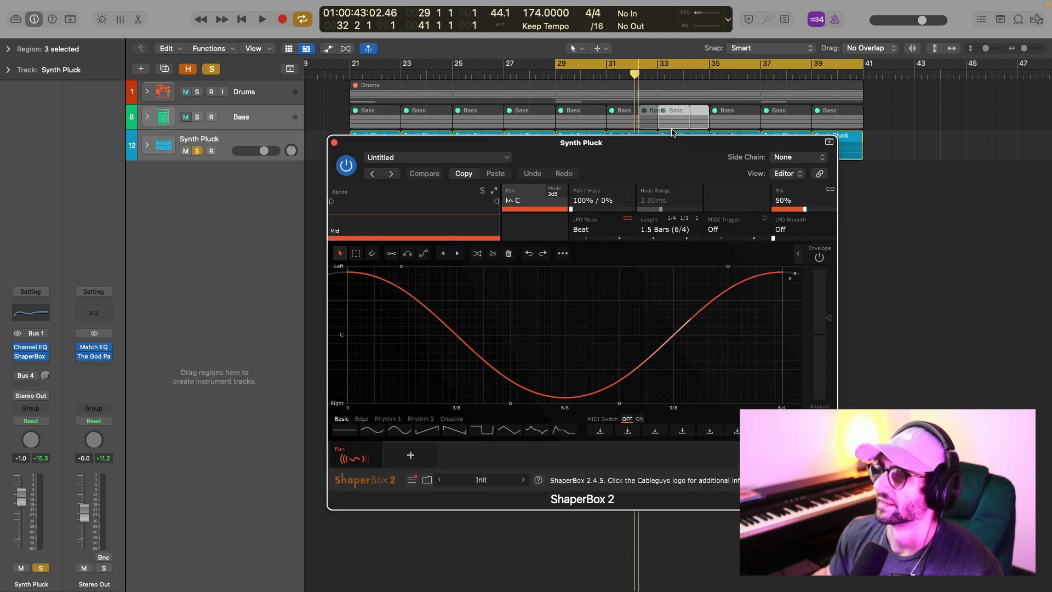
pyautogui.press('super+z')
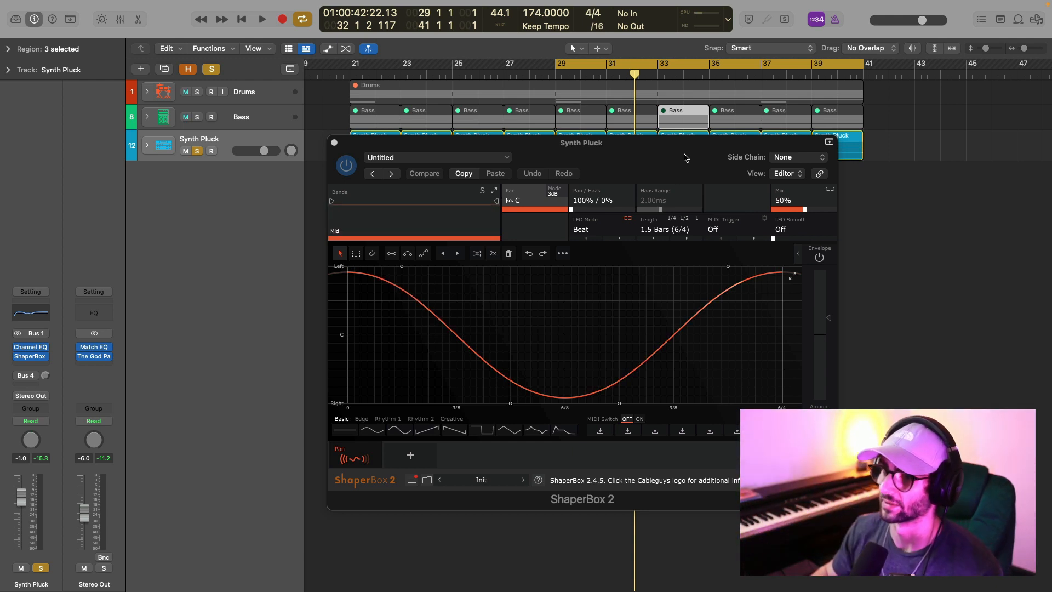
pyautogui.click(334, 144)
pyautogui.press('space')
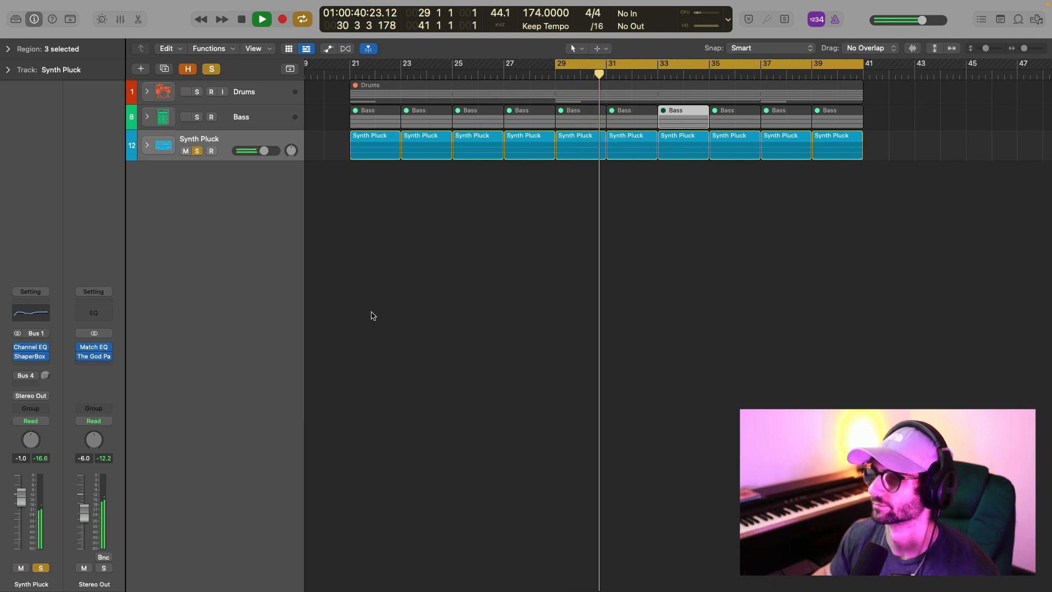
pyautogui.press('space')
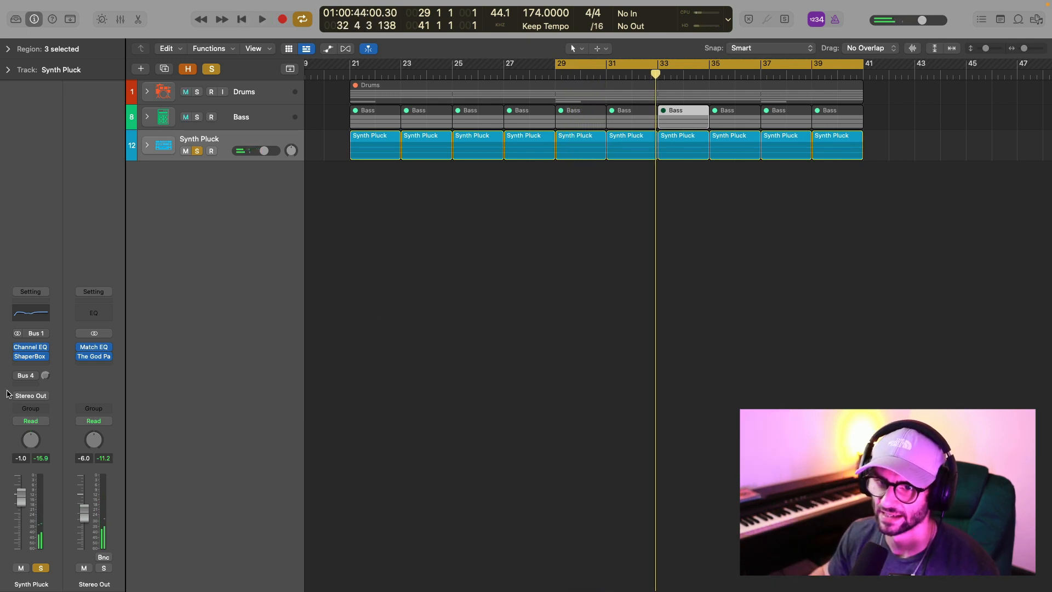
# Enable the Synth Pluck stack's Bus 4 send to Aux 2.
pyautogui.click(24, 377)
pyautogui.click(25, 377)
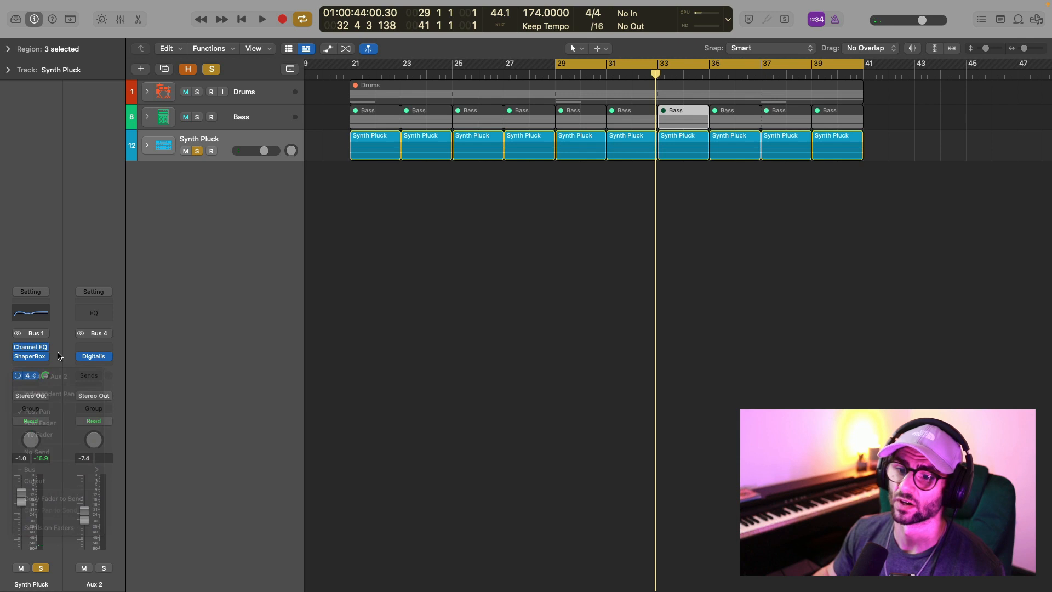
pyautogui.click(25, 378)
pyautogui.click(25, 379)
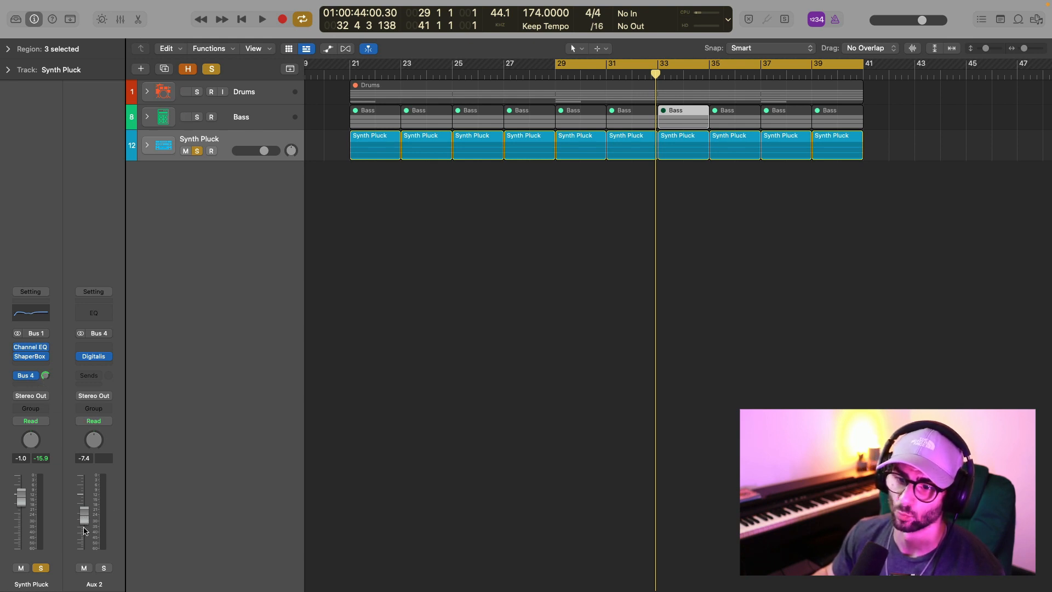
# Review the Digitalis plug-in on Aux 2 and look up its YouTube2MP3 preset in the Internet category.
pyautogui.click(93, 356)
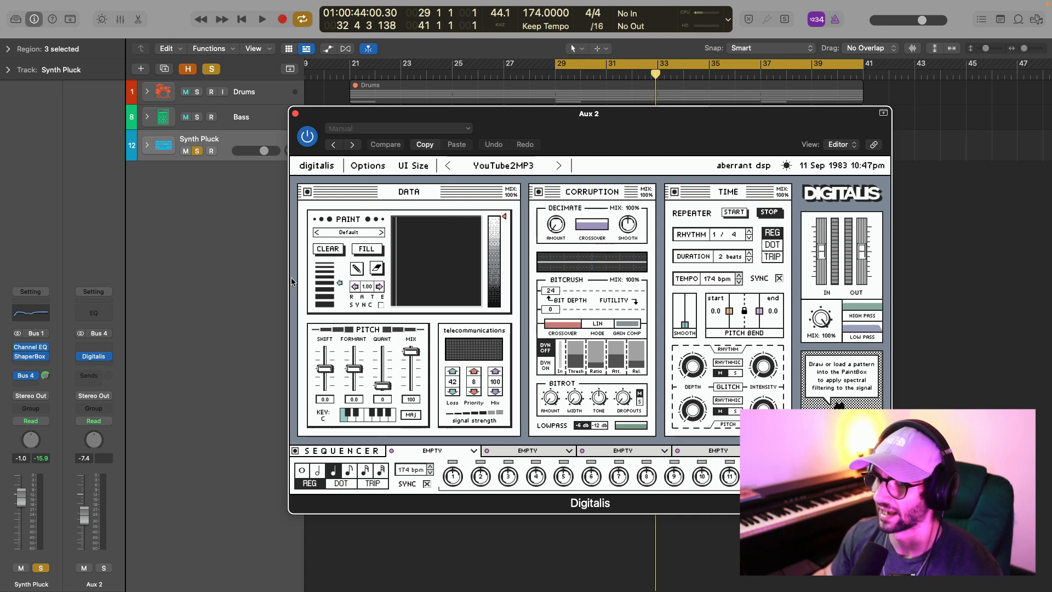
pyautogui.click(503, 165)
pyautogui.moveTo(493, 207)
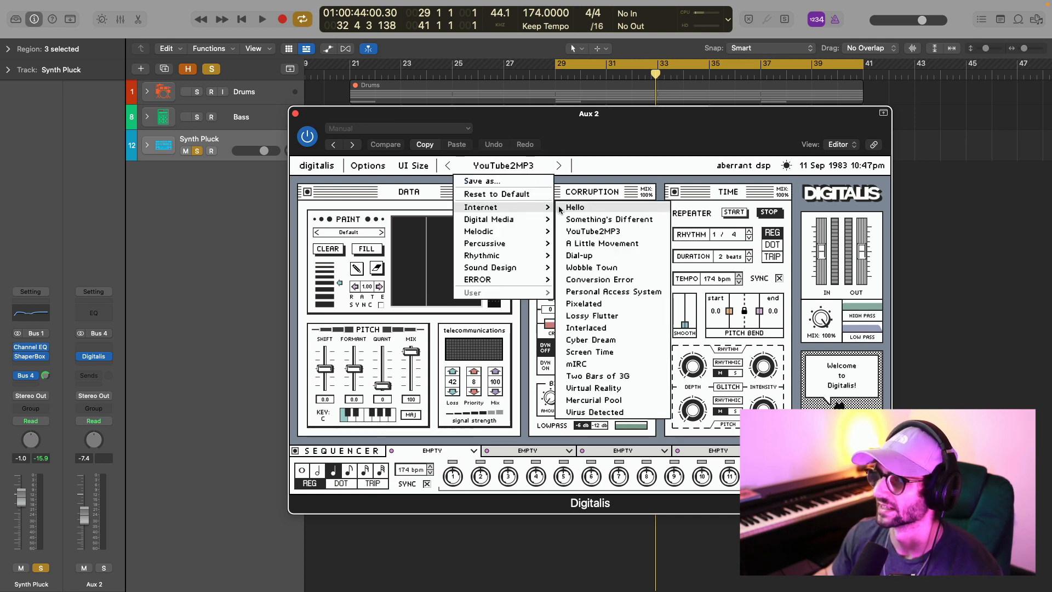
pyautogui.click(147, 327)
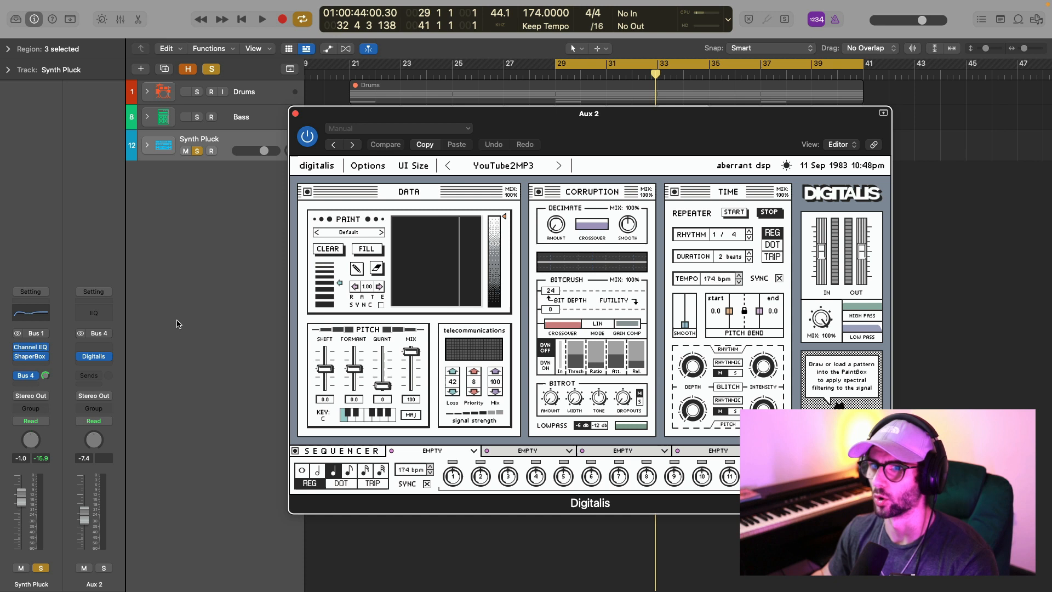
pyautogui.click(295, 114)
# Play the Synth Pluck stack, comparing it with the Bus 4 send off and on, and check Digitalis on Aux 2 again.
pyautogui.press('space')
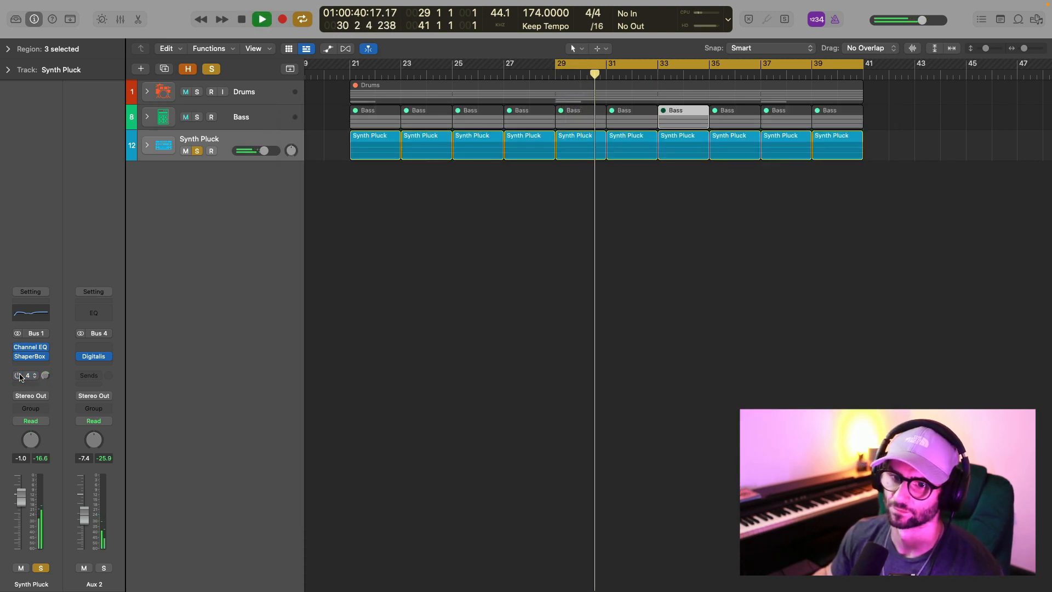
pyautogui.click(19, 377)
pyautogui.click(93, 357)
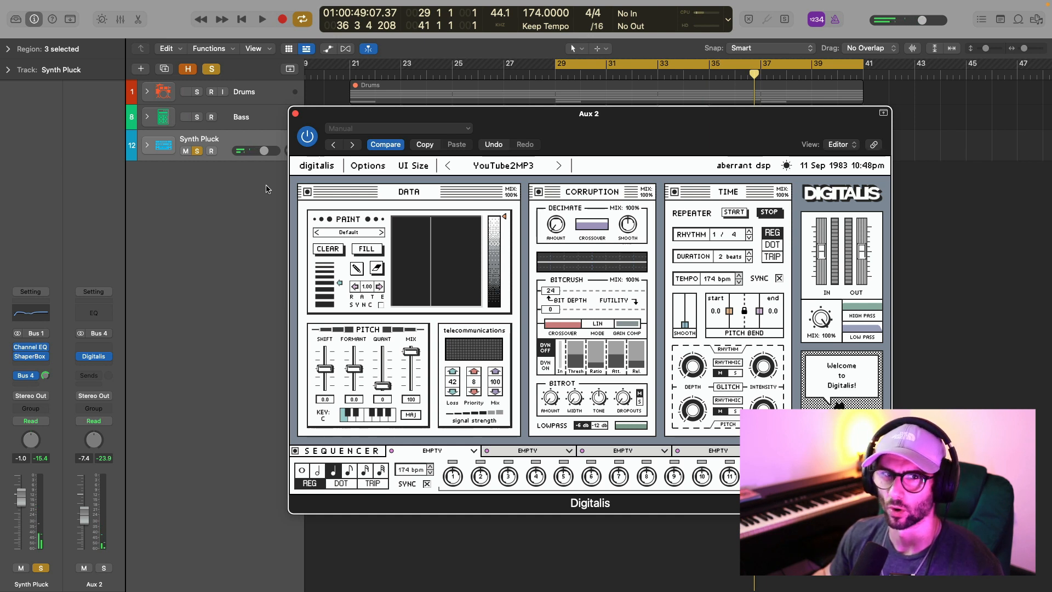
pyautogui.click(296, 114)
# Clear all solos and play the drums, bass and synth pluck together.
pyautogui.click(215, 70)
pyautogui.click(617, 263)
pyautogui.press('space')
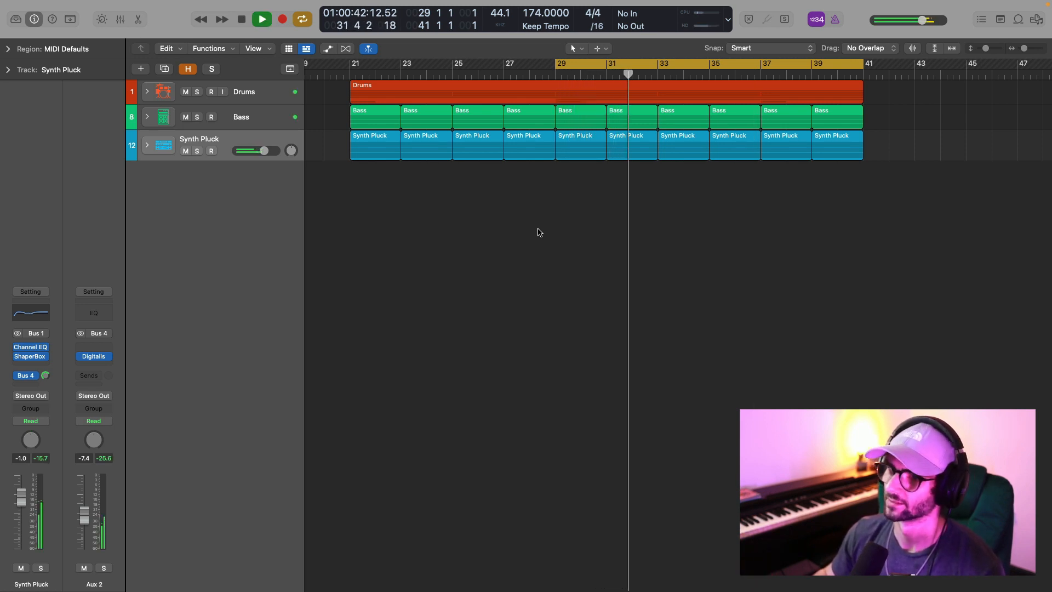
pyautogui.press('space')
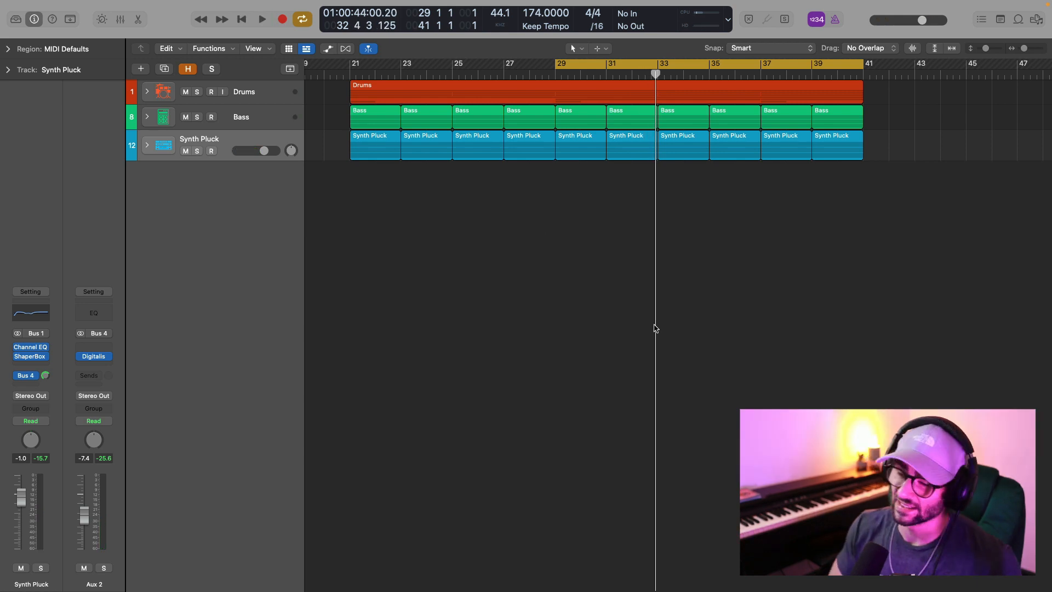